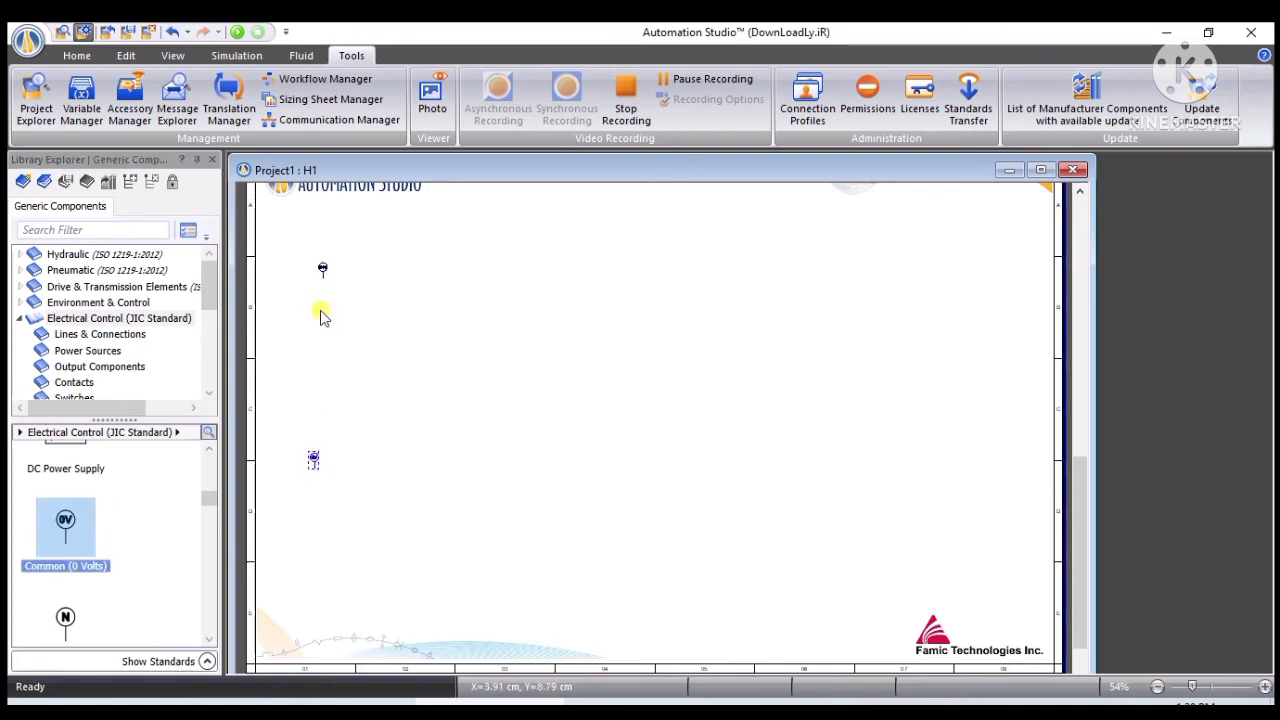
Step: Move the 24V power source above the 0V common, unlock its size and stretch the symbol wider
mouse_move(322, 270)
mouse_down()
mouse_move(295, 275)
mouse_move(312, 274)
mouse_up()
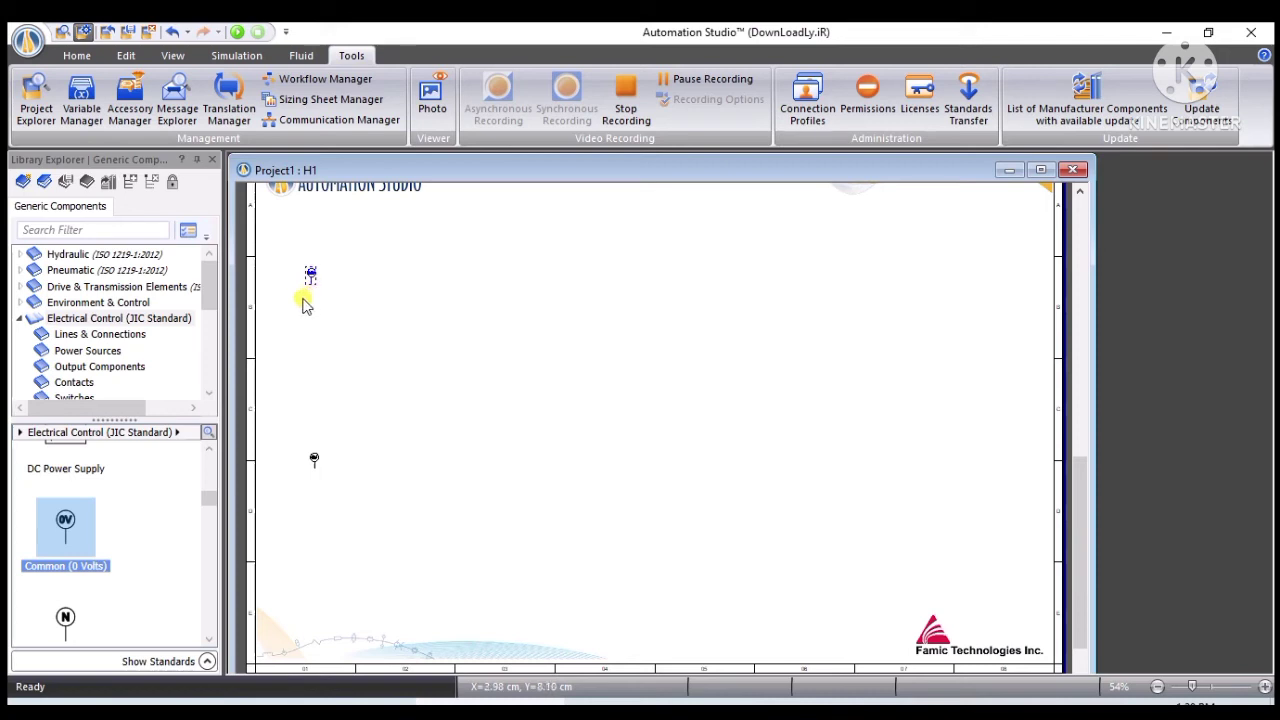
scroll(308, 292, up, 6)
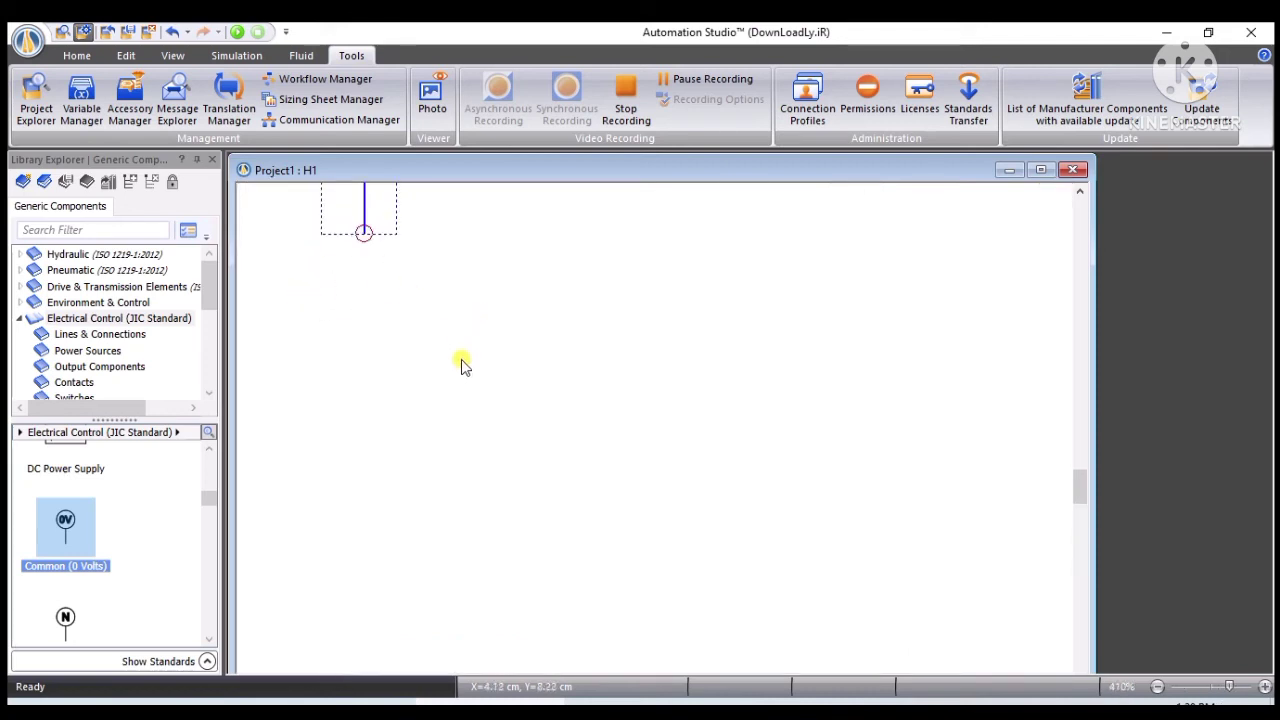
drag(460, 355, 460, 440)
right_click(346, 247)
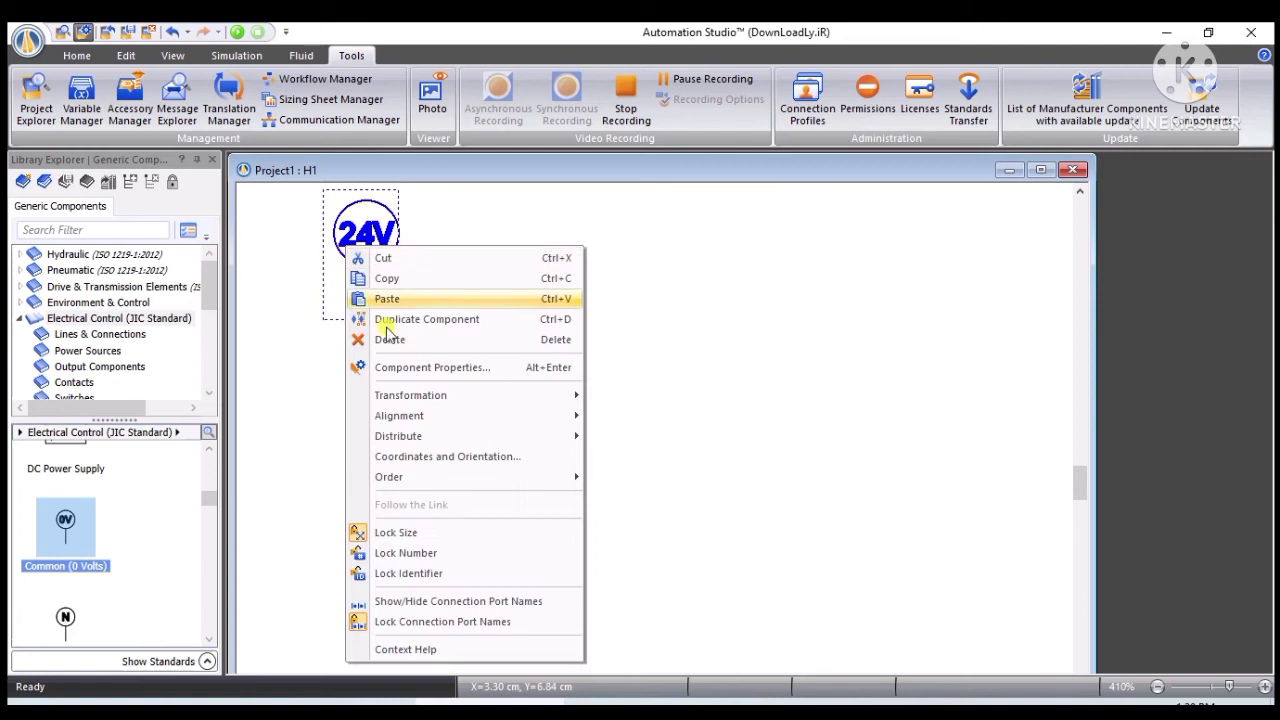
click(366, 532)
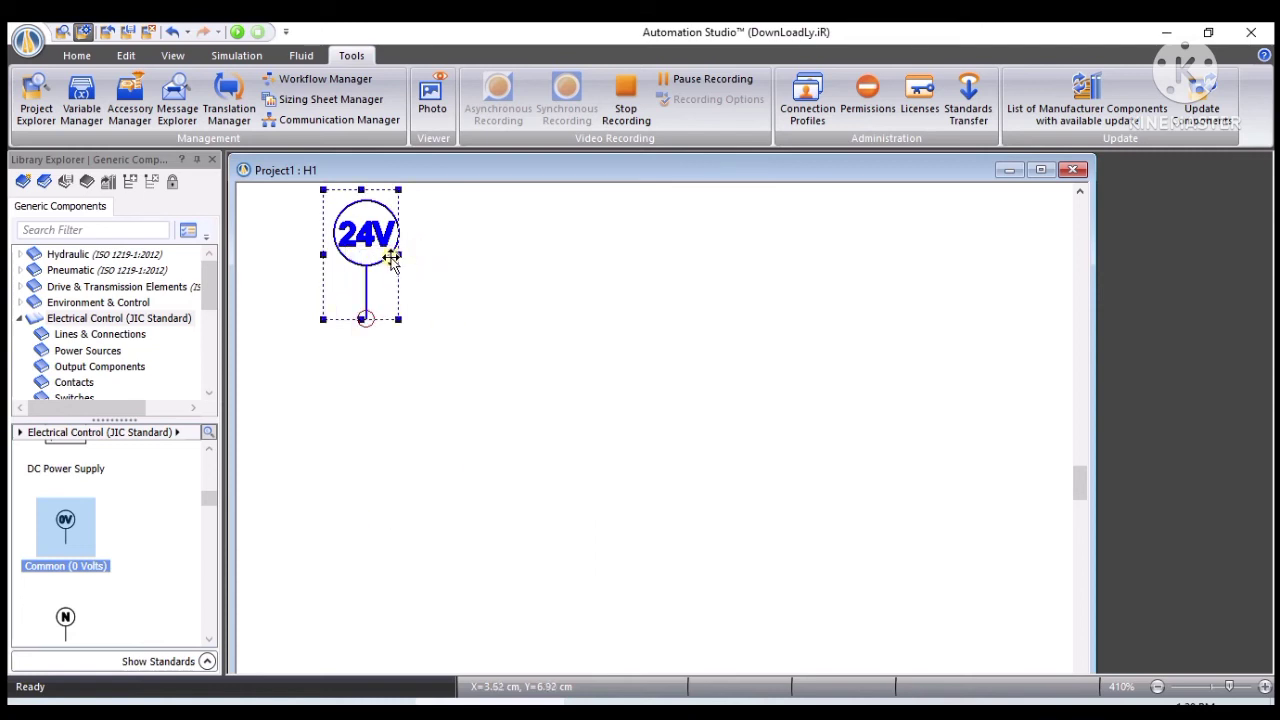
drag(400, 253, 431, 254)
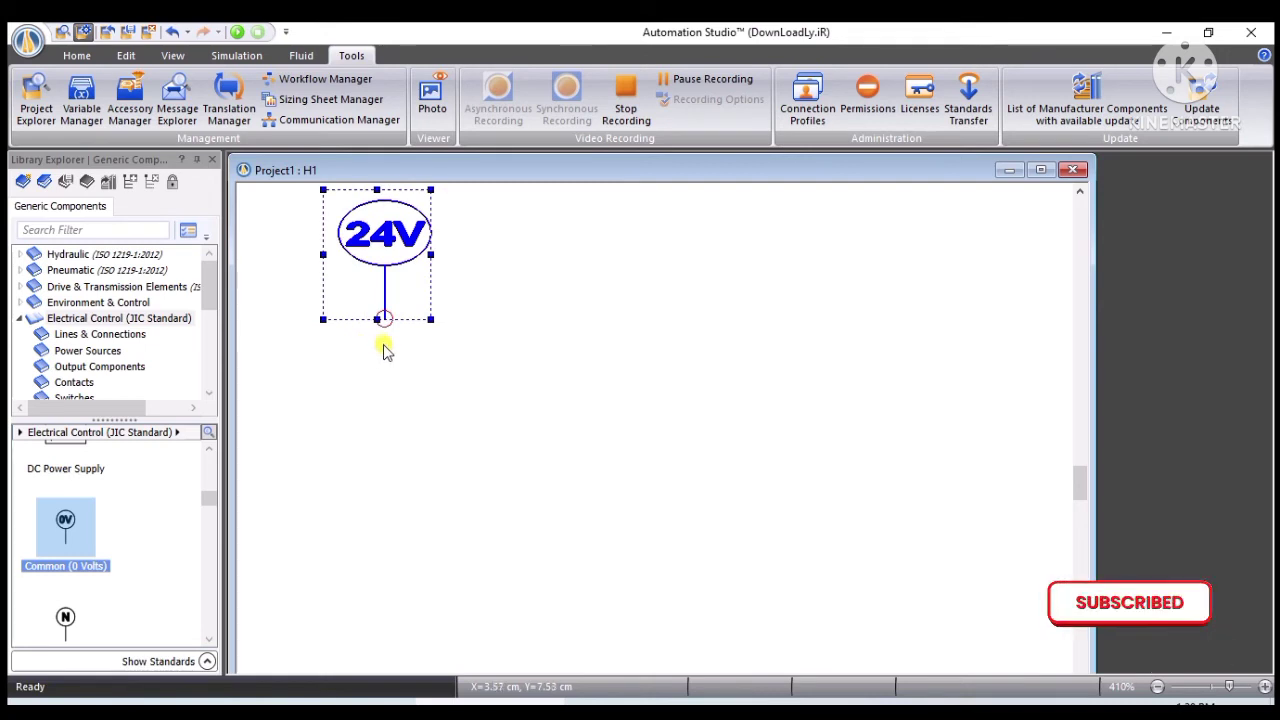
key(Delete)
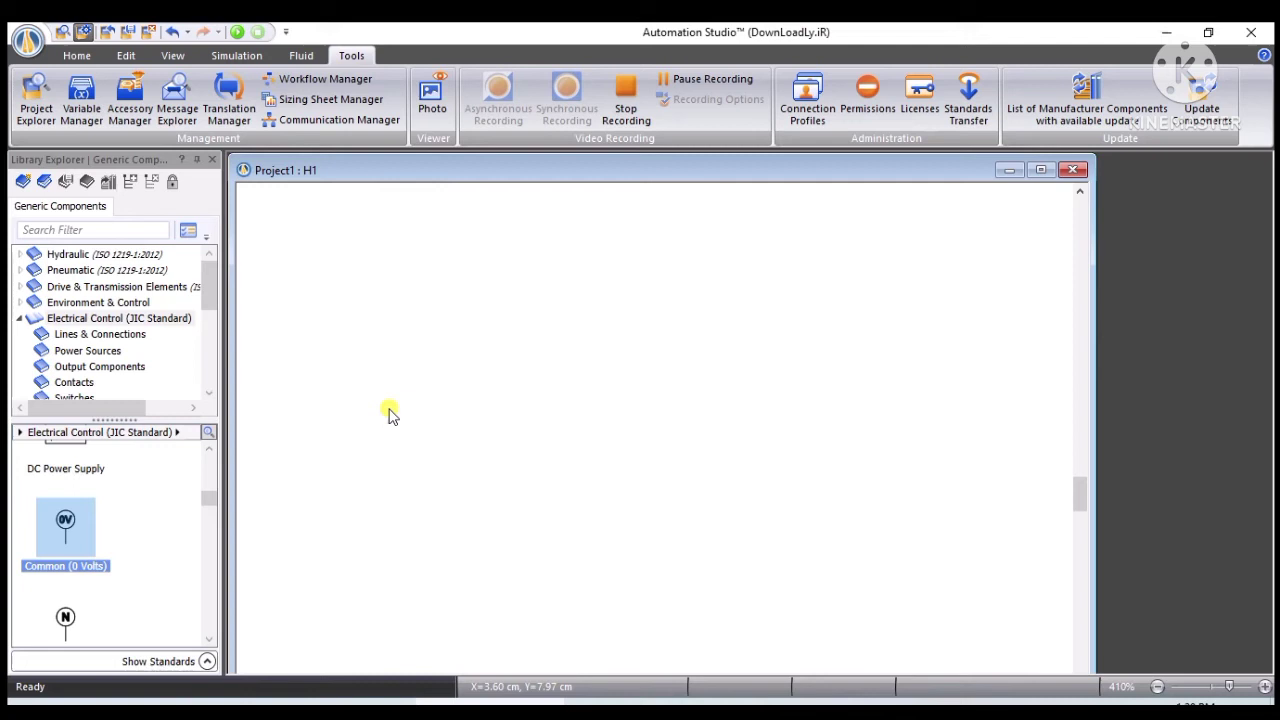
drag(403, 489, 417, 300)
scroll(417, 440, up, 5)
scroll(417, 440, down, 2)
scroll(417, 440, up, 2)
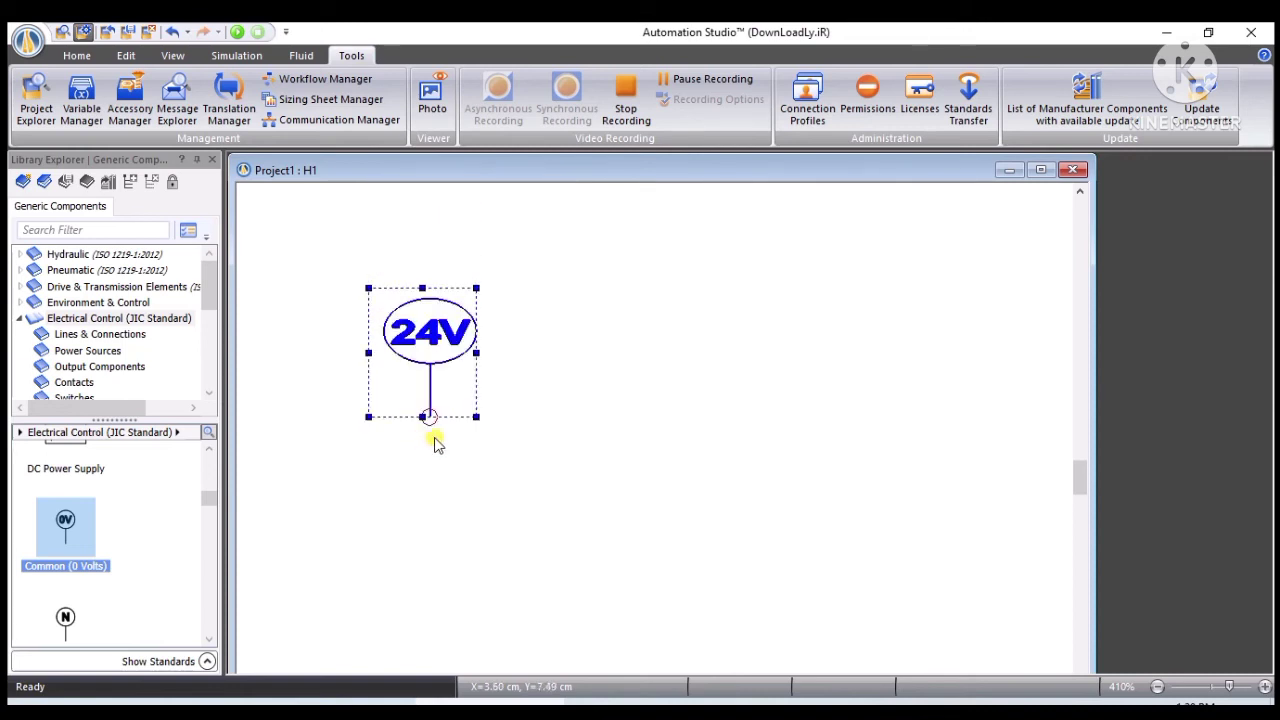
scroll(434, 438, down, 4)
scroll(434, 438, up, 2)
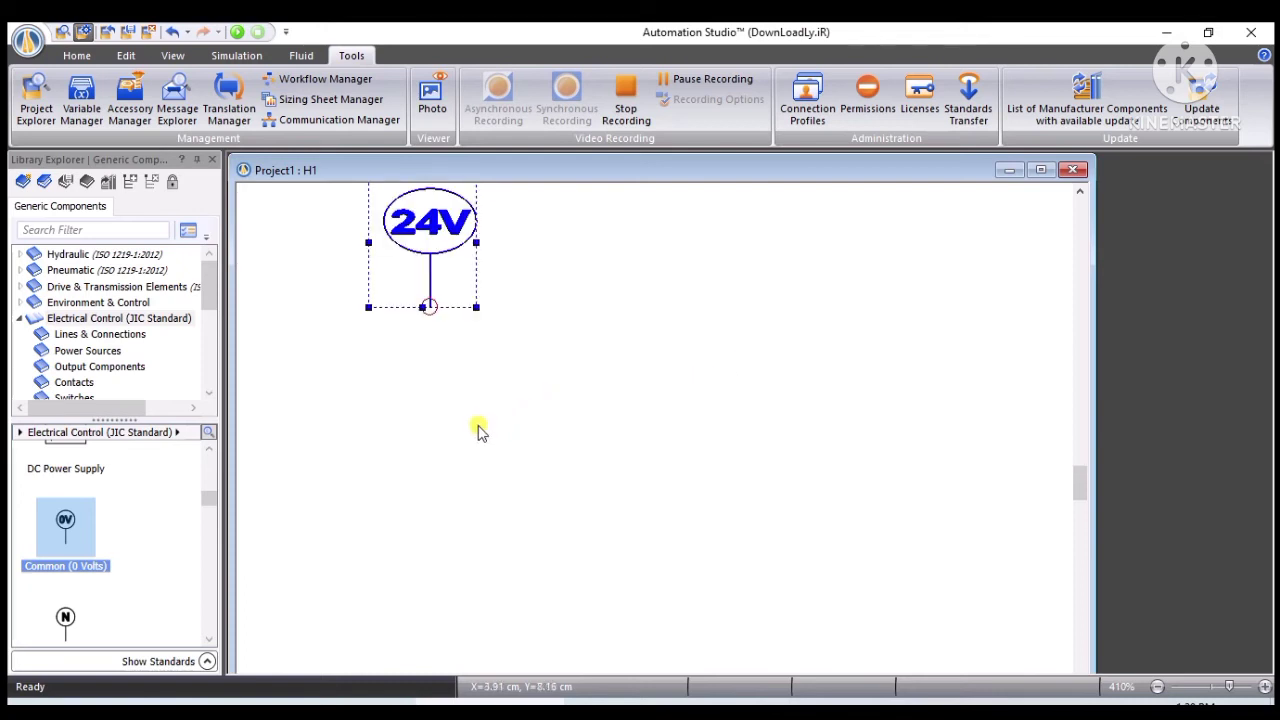
Step: Unlock the size of the 0V common symbol and enlarge it
scroll(480, 429, down, 5)
drag(488, 557, 398, 397)
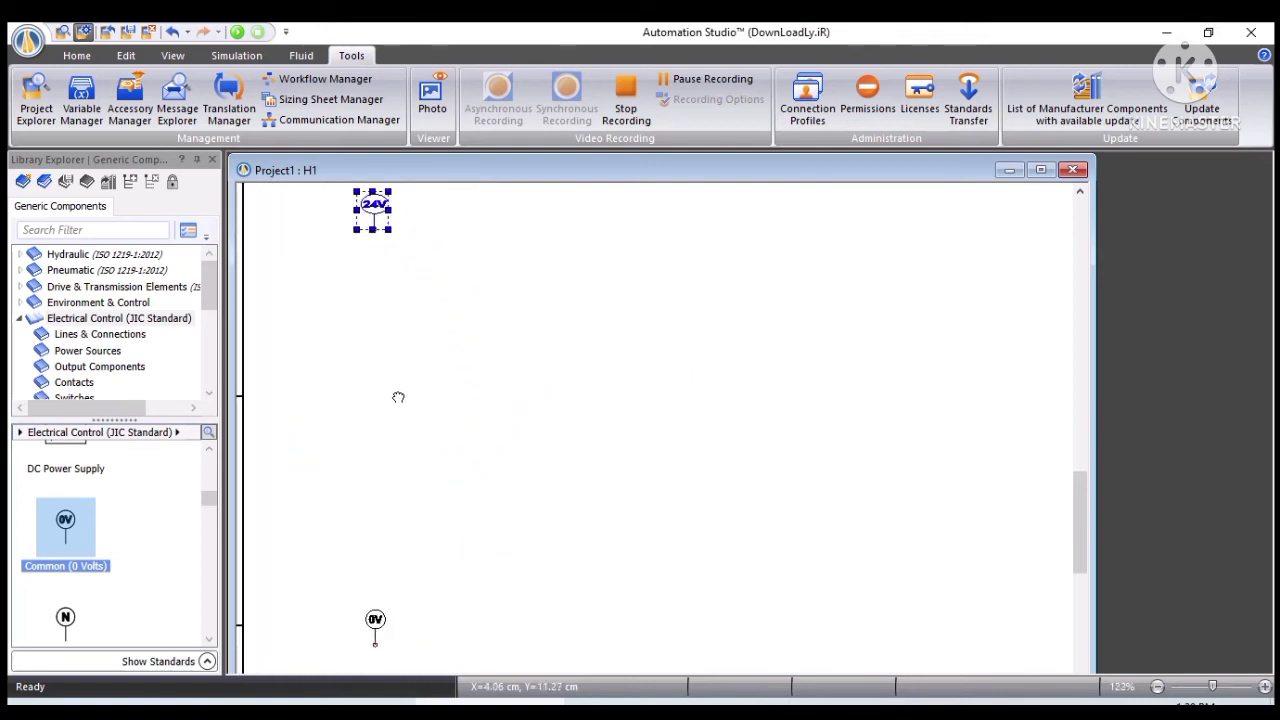
right_click(375, 622)
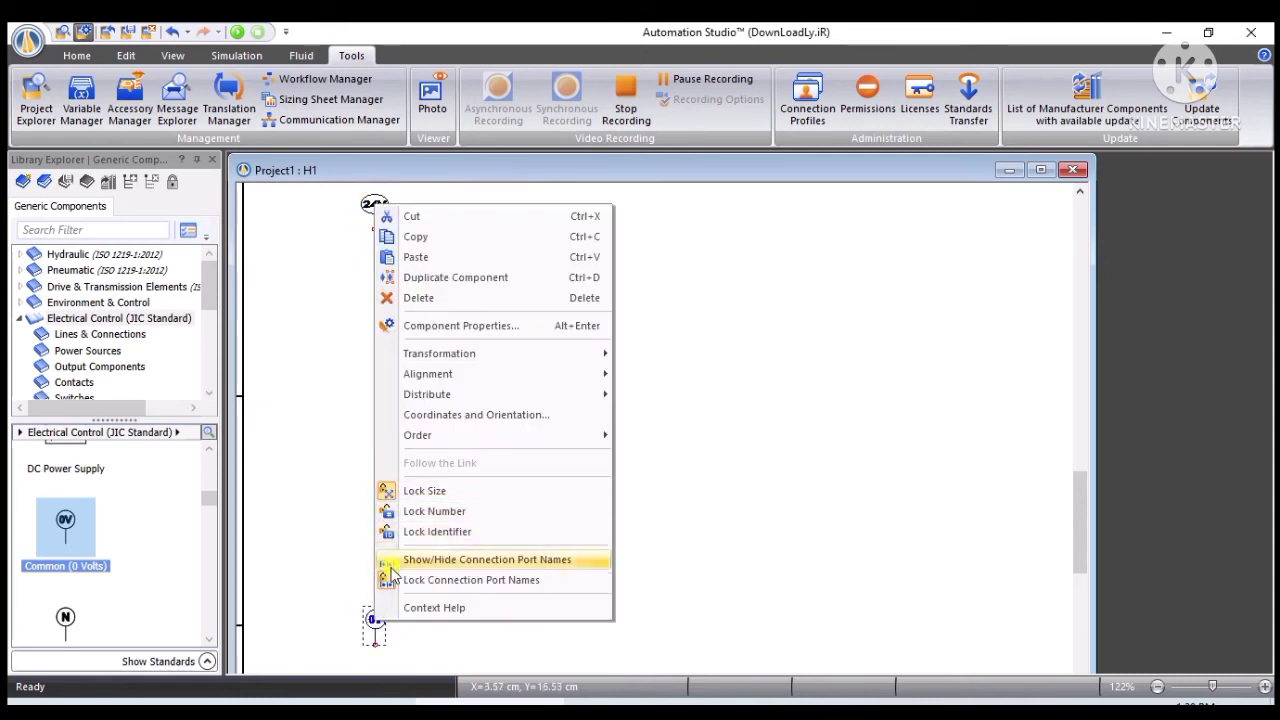
click(384, 494)
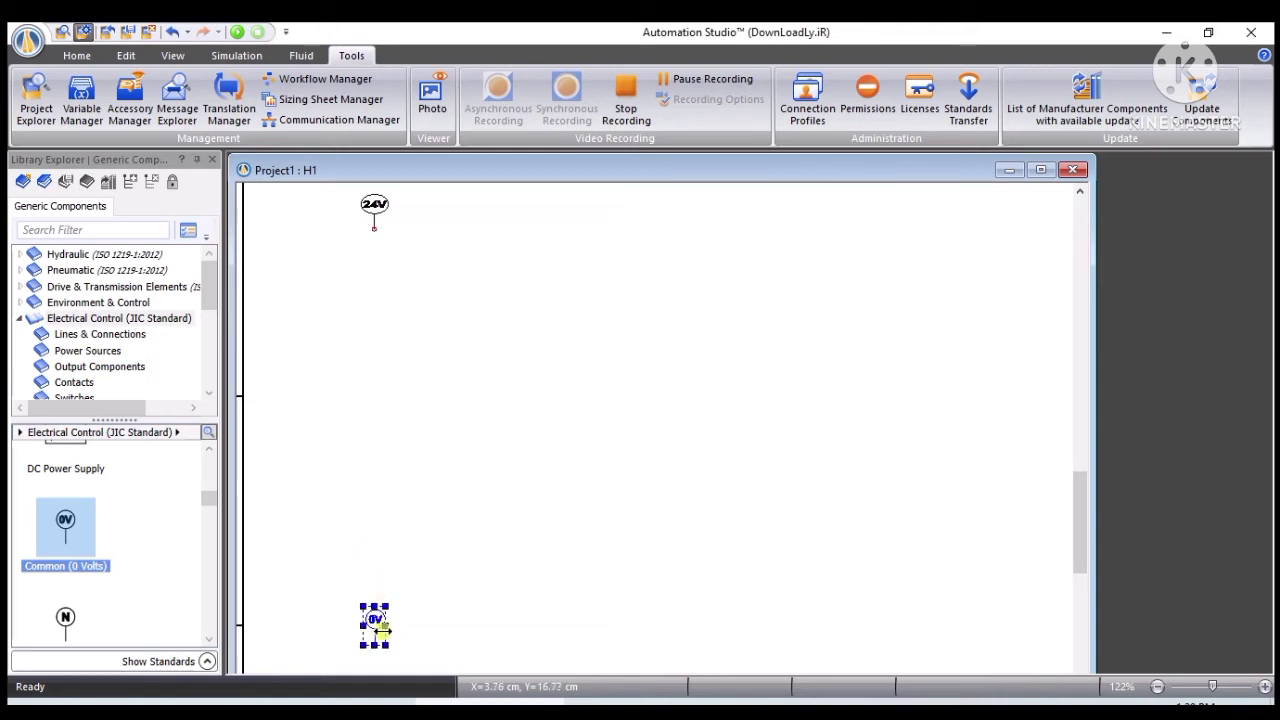
drag(386, 626, 382, 592)
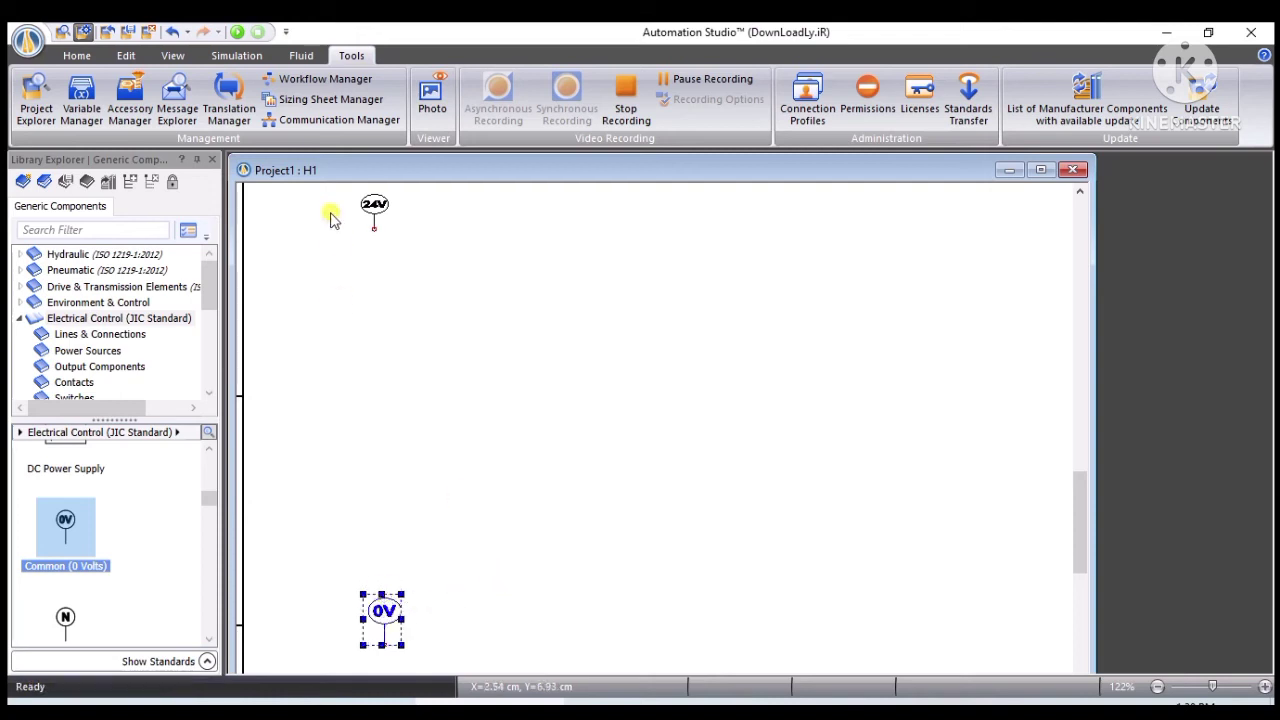
Step: Resize the 24V power source symbol so it roughly matches the enlarged 0V common
click(375, 224)
drag(371, 229, 396, 216)
click(322, 395)
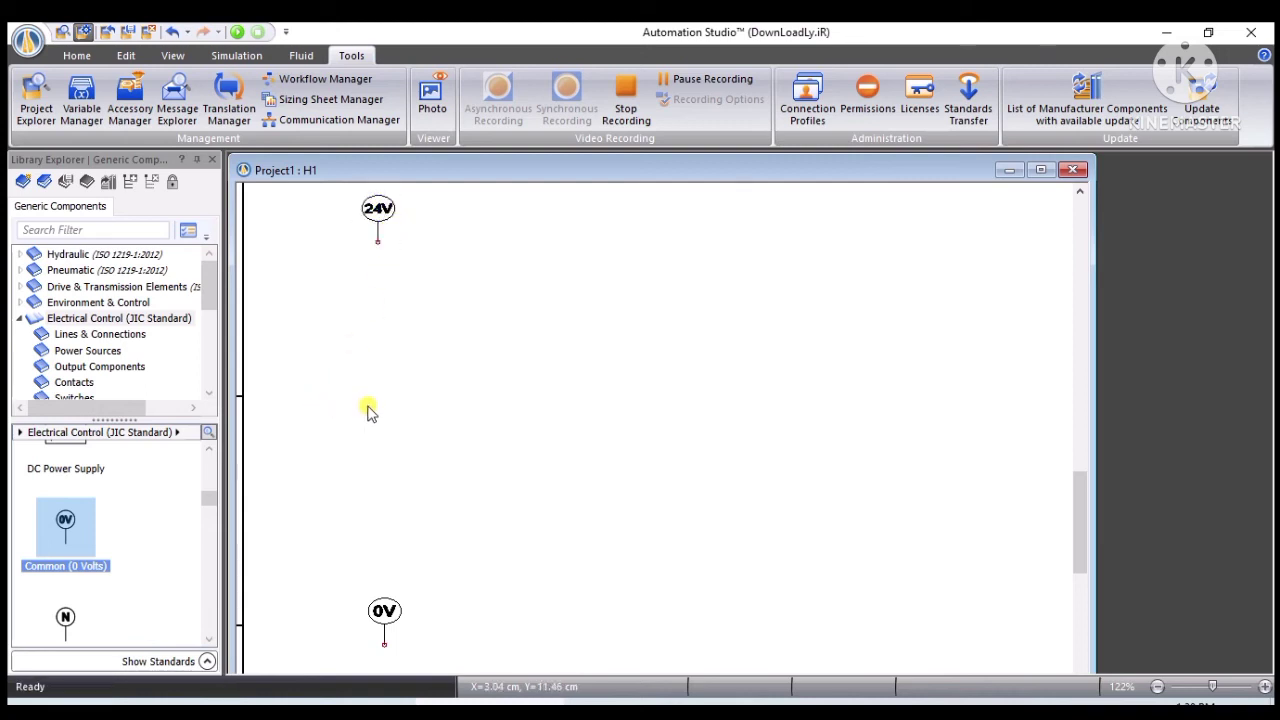
Step: Copy the 24V power source and paste the duplicate farther right on the sheet at about the same height
scroll(408, 412, down, 3)
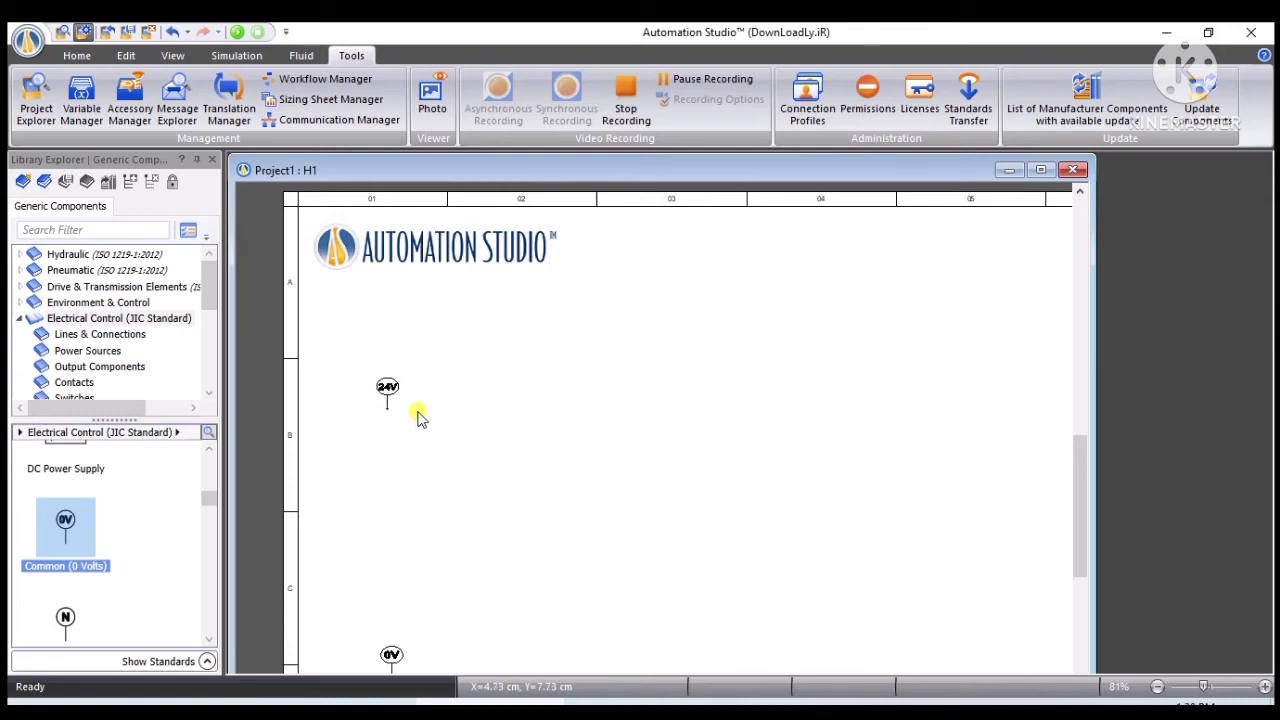
drag(538, 654, 483, 568)
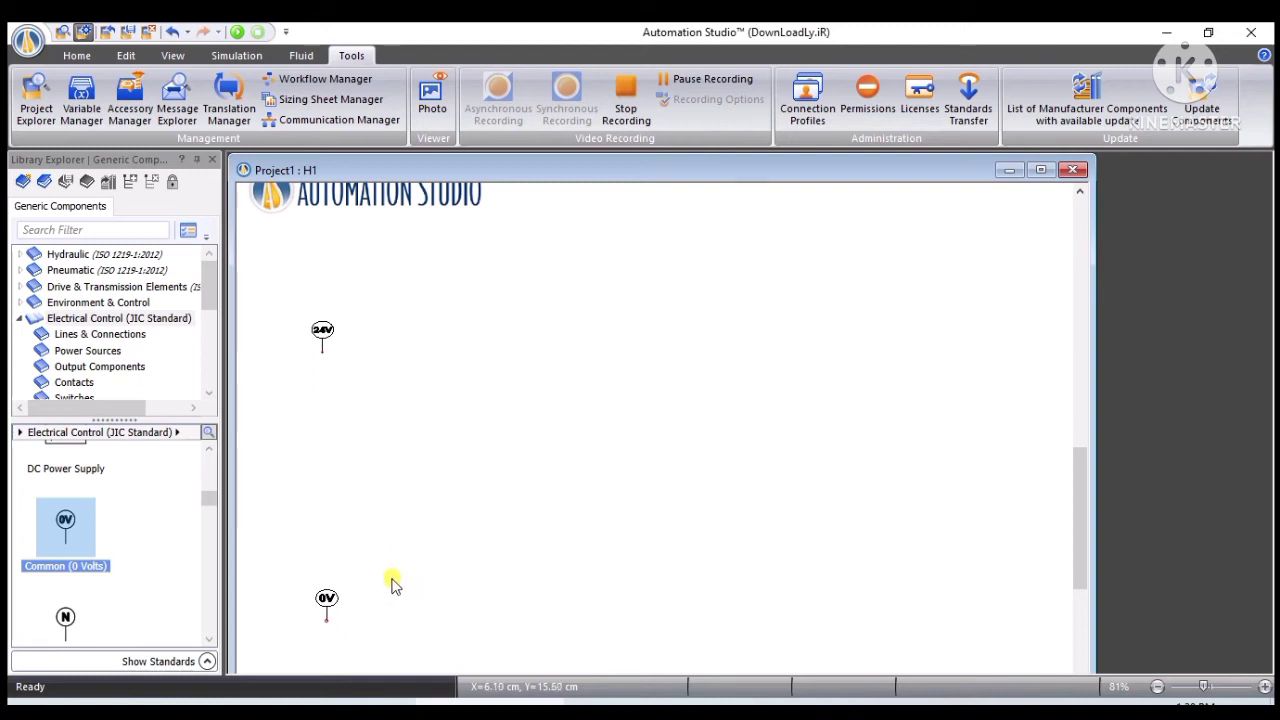
right_click(325, 341)
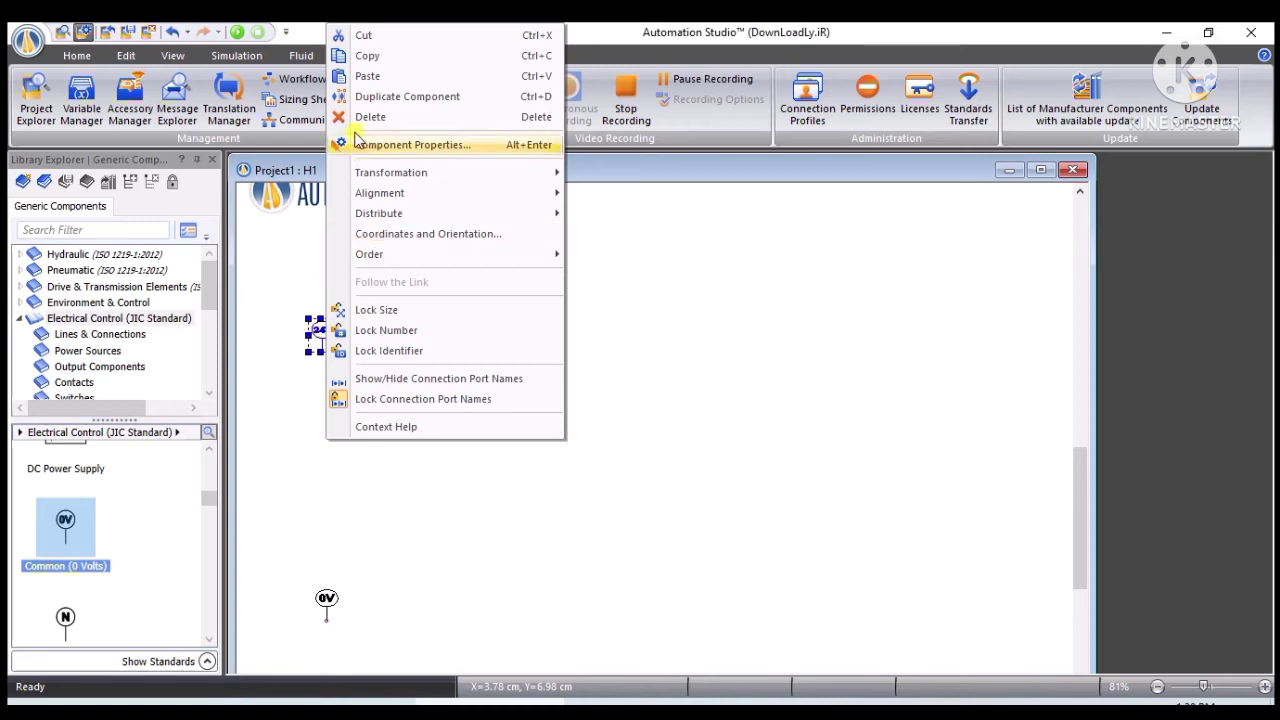
click(366, 56)
right_click(679, 349)
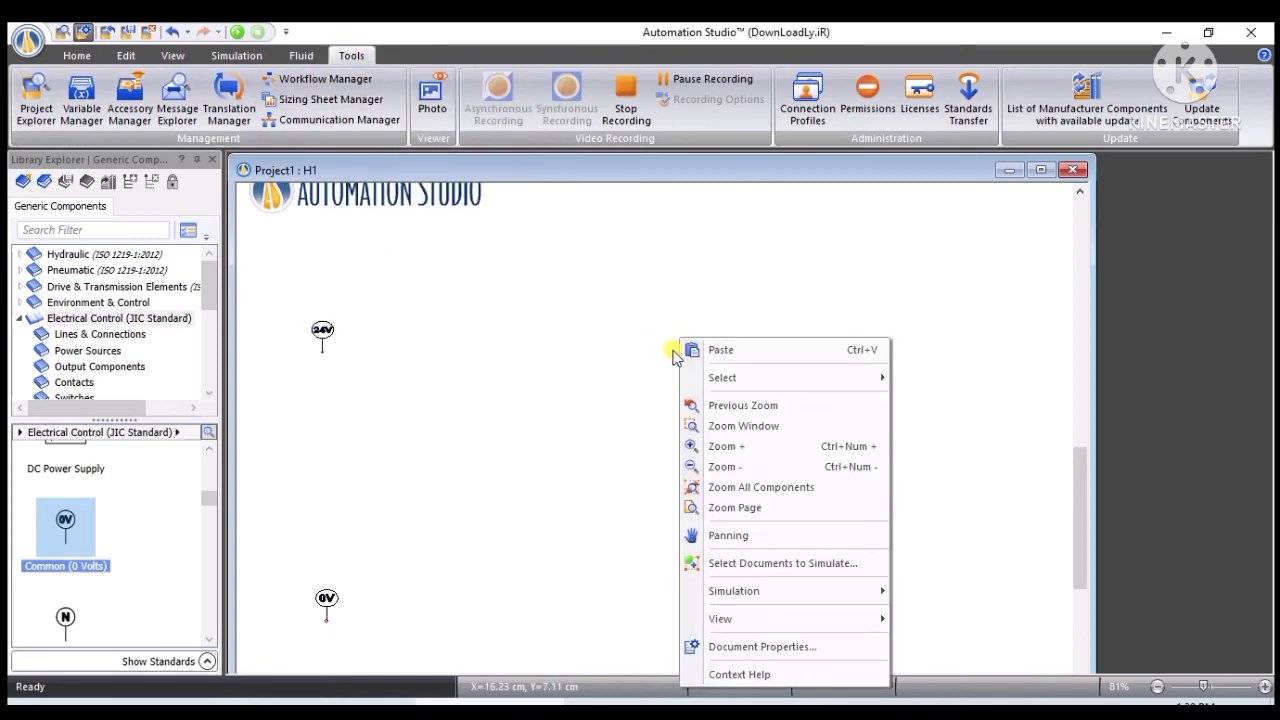
click(717, 347)
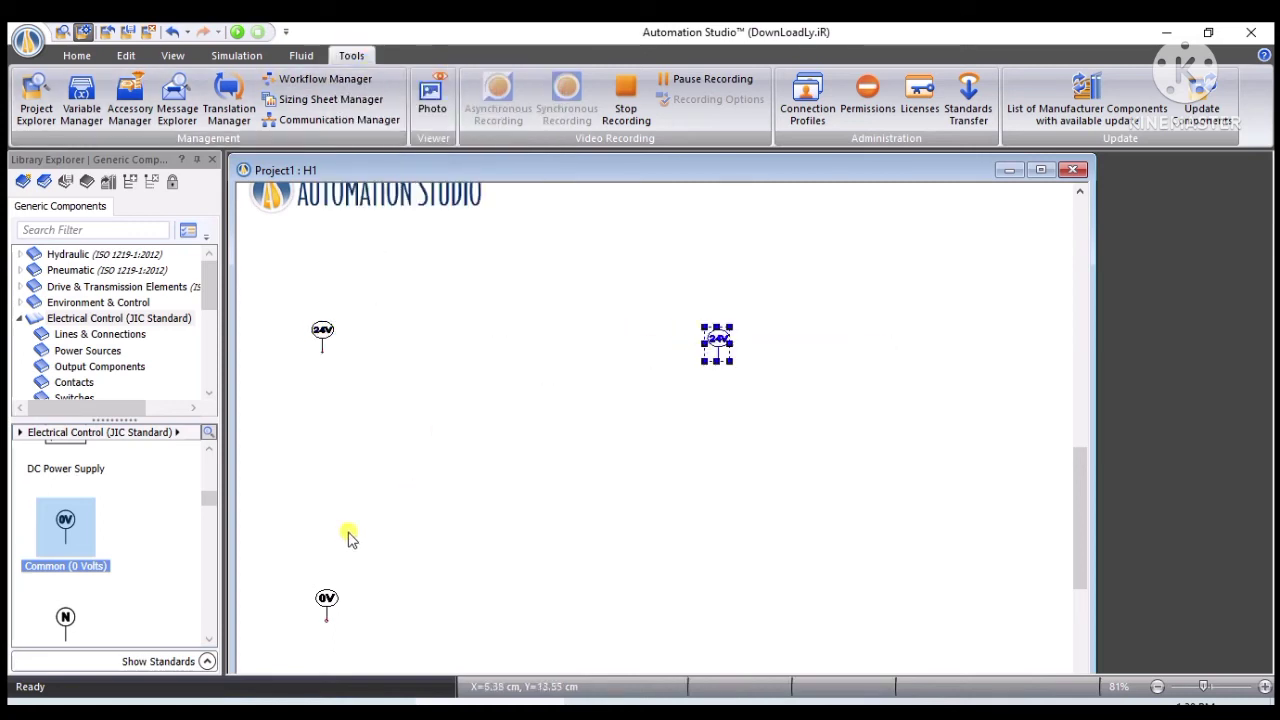
Step: Duplicate the 0V common below the copied 24V source and align the 24V copy level with the original
right_click(325, 600)
click(363, 222)
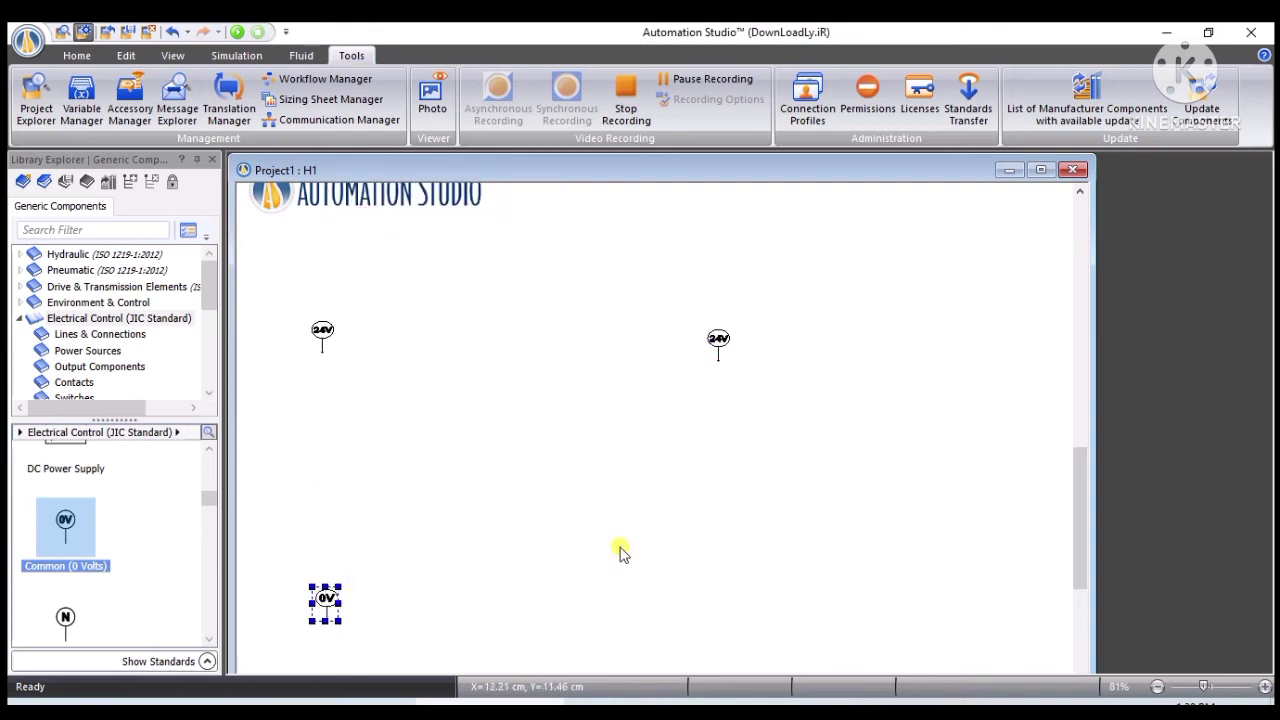
right_click(649, 584)
click(664, 243)
drag(690, 240, 721, 610)
drag(717, 337, 716, 331)
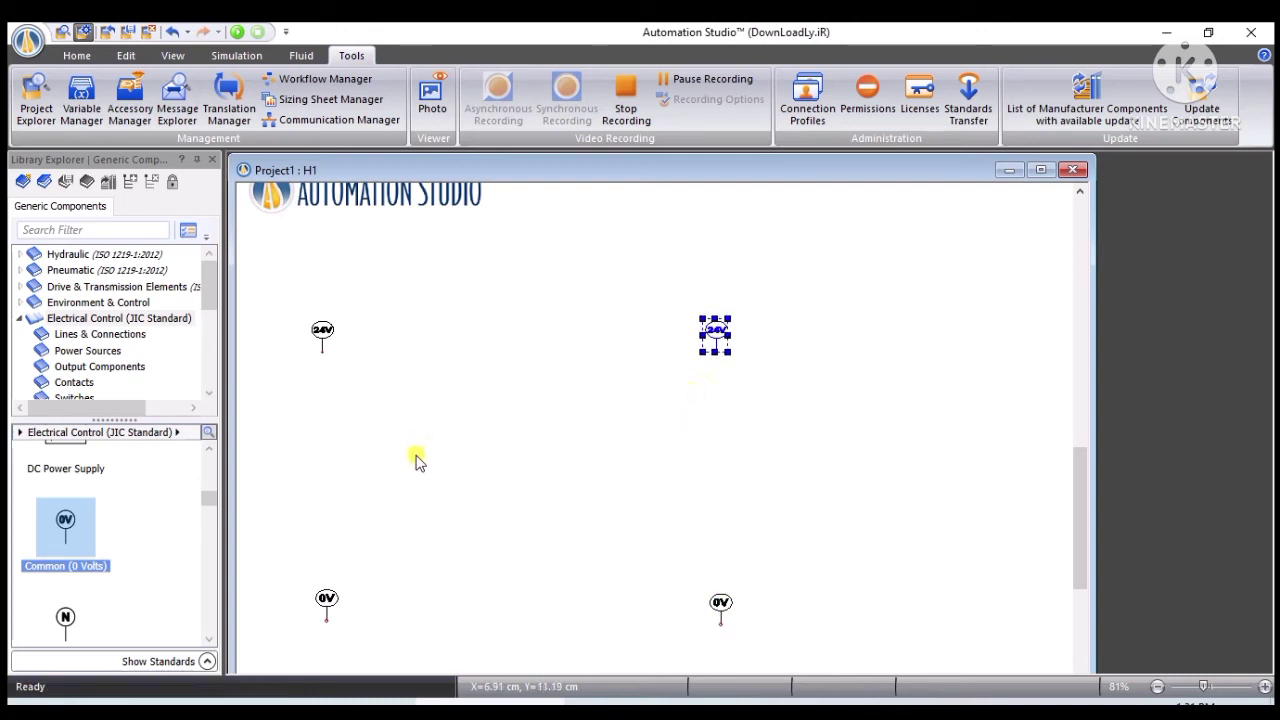
click(458, 498)
Step: Place a PLC Input Card and a PLC Output Card from the JIC electrical library between the two supply pairs
scroll(108, 531, down, 2)
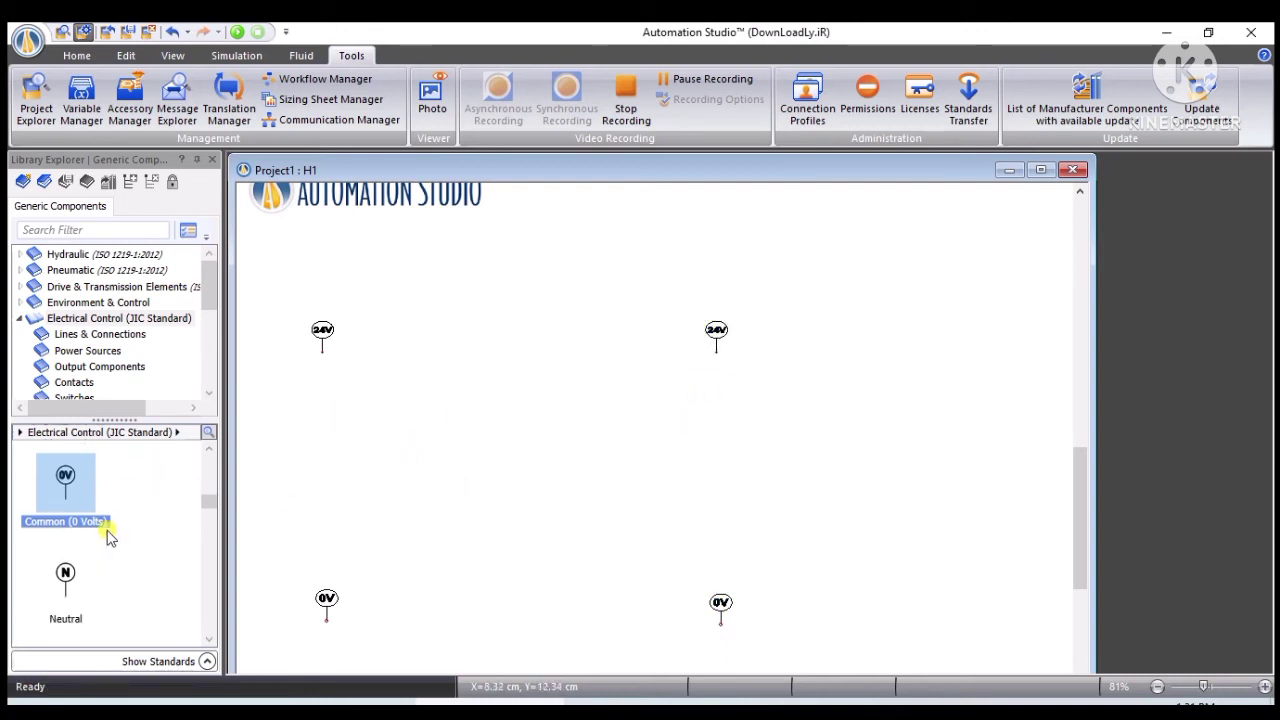
scroll(108, 500, up, 4)
scroll(109, 297, down, 3)
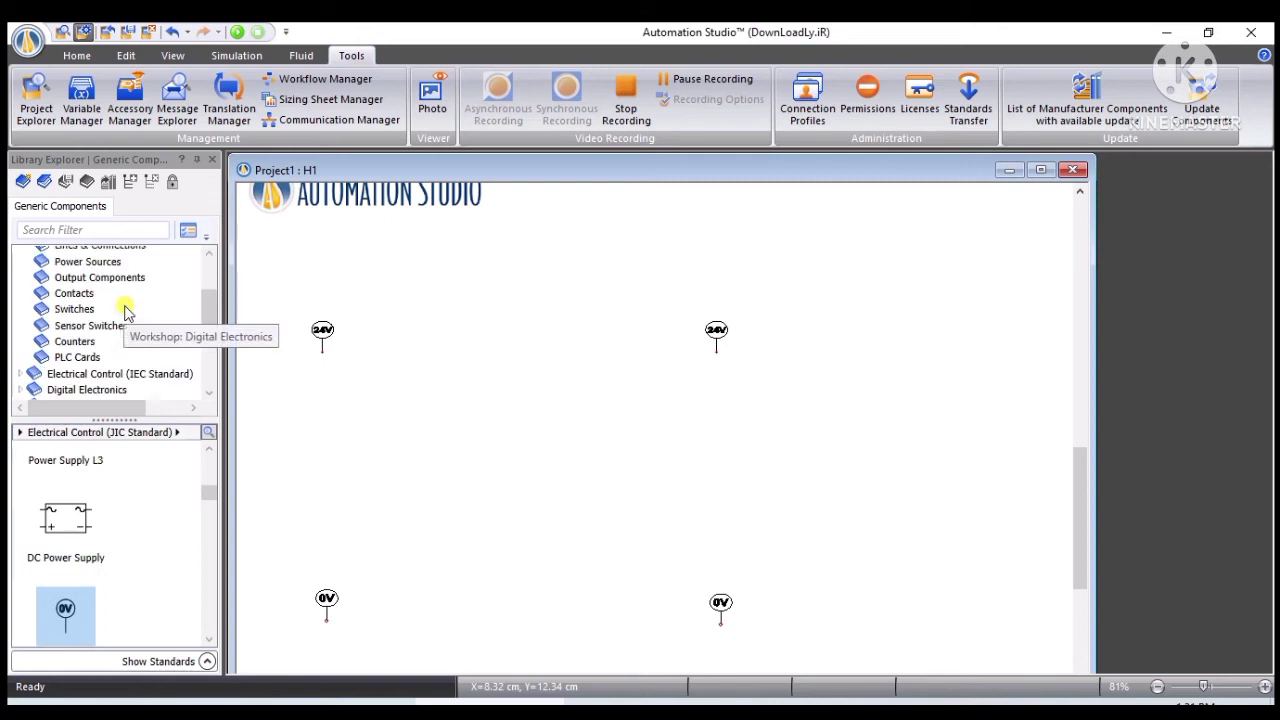
click(88, 357)
drag(64, 484, 430, 378)
drag(65, 575, 673, 373)
Step: Shift the copied 24V and 0V symbols and the PLC output card farther right to spread out the layout
drag(715, 331, 855, 318)
drag(727, 612, 879, 587)
drag(666, 438, 745, 452)
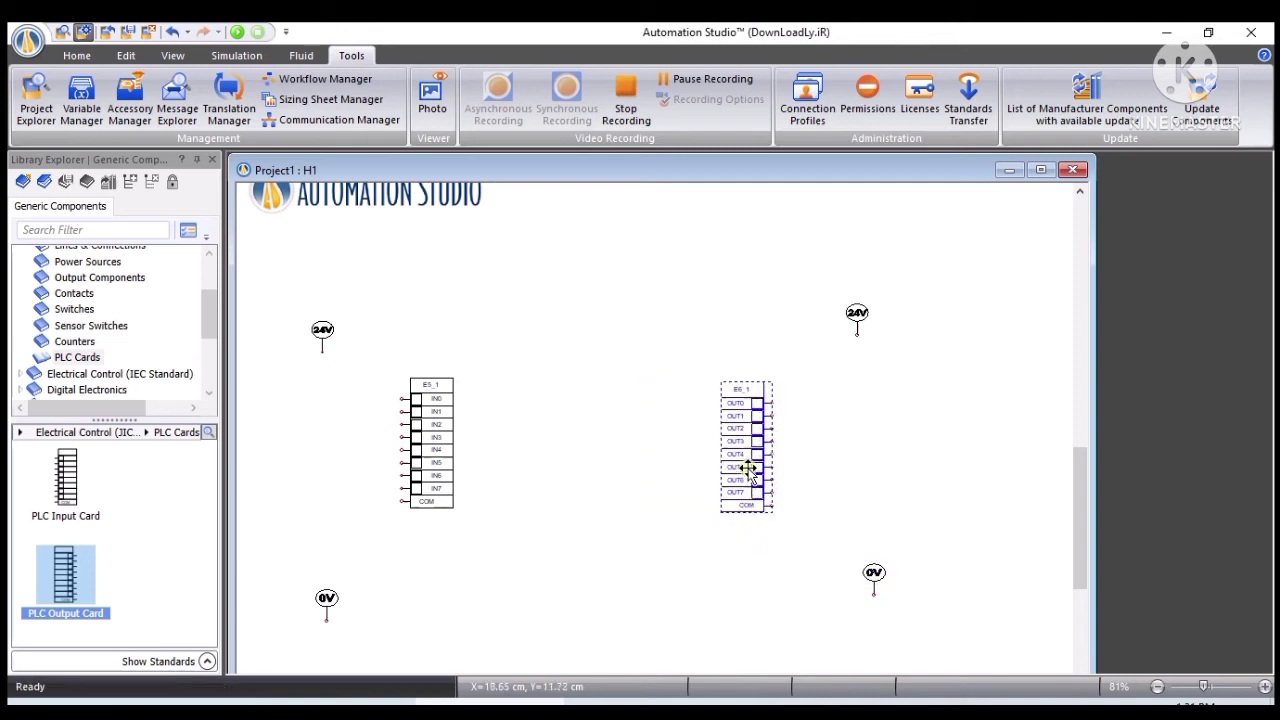
Step: Unlock the PLC output card's size, stretch it taller and raise it, and move the adjacent 0V common up near its COM terminal
right_click(748, 473)
click(756, 360)
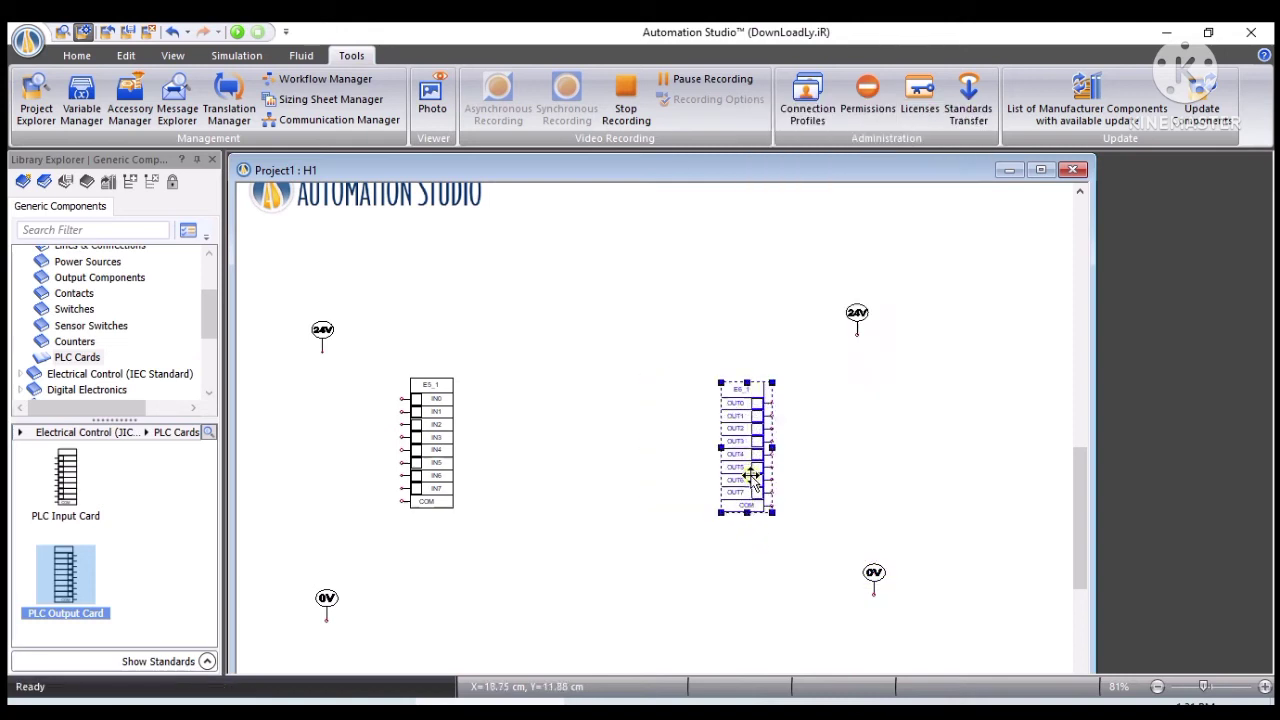
drag(747, 514, 747, 594)
drag(737, 502, 761, 393)
drag(873, 576, 872, 508)
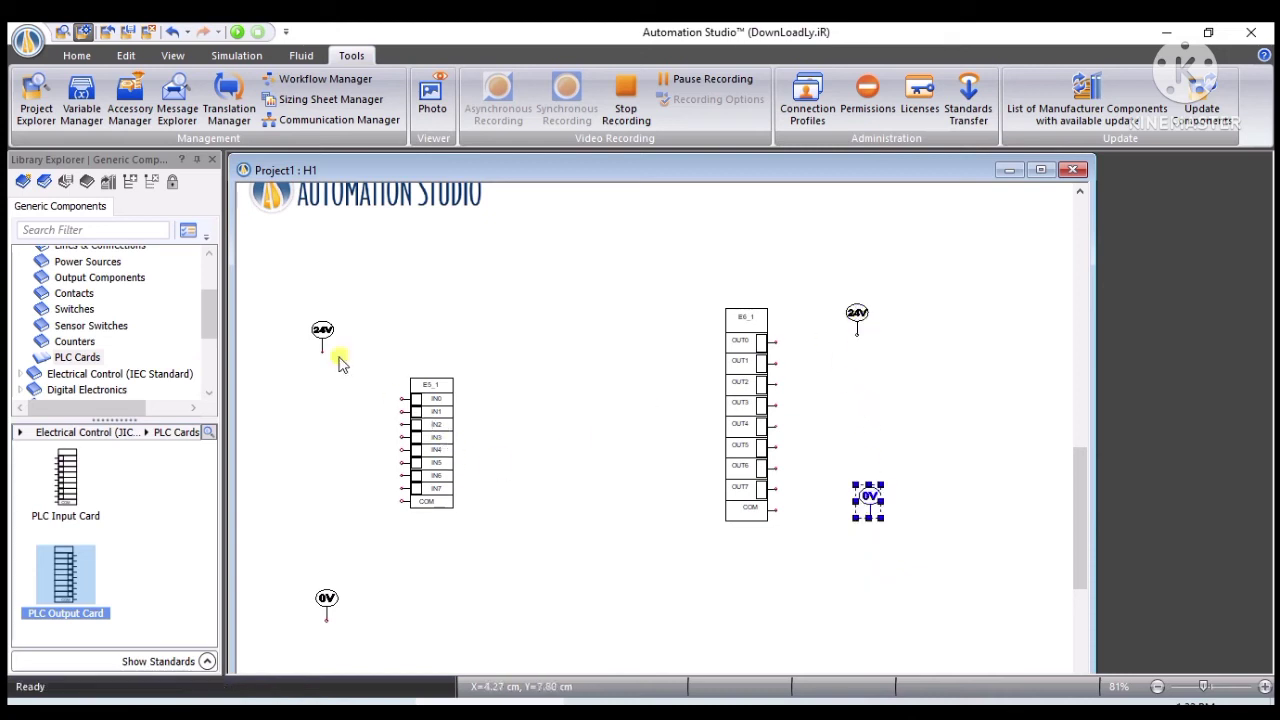
Step: Raise the 24V source on the input side, and unlock, stretch taller and reposition the PLC input card opposite the output card
drag(322, 334, 328, 317)
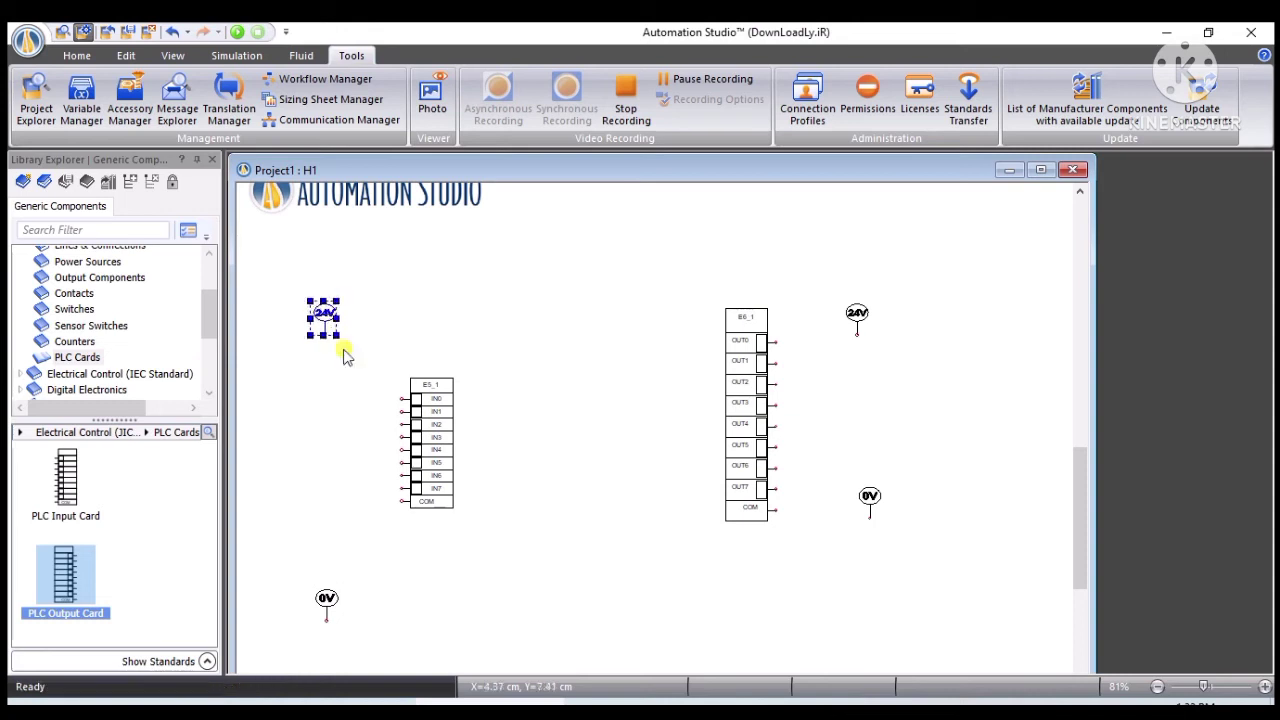
click(428, 408)
right_click(430, 405)
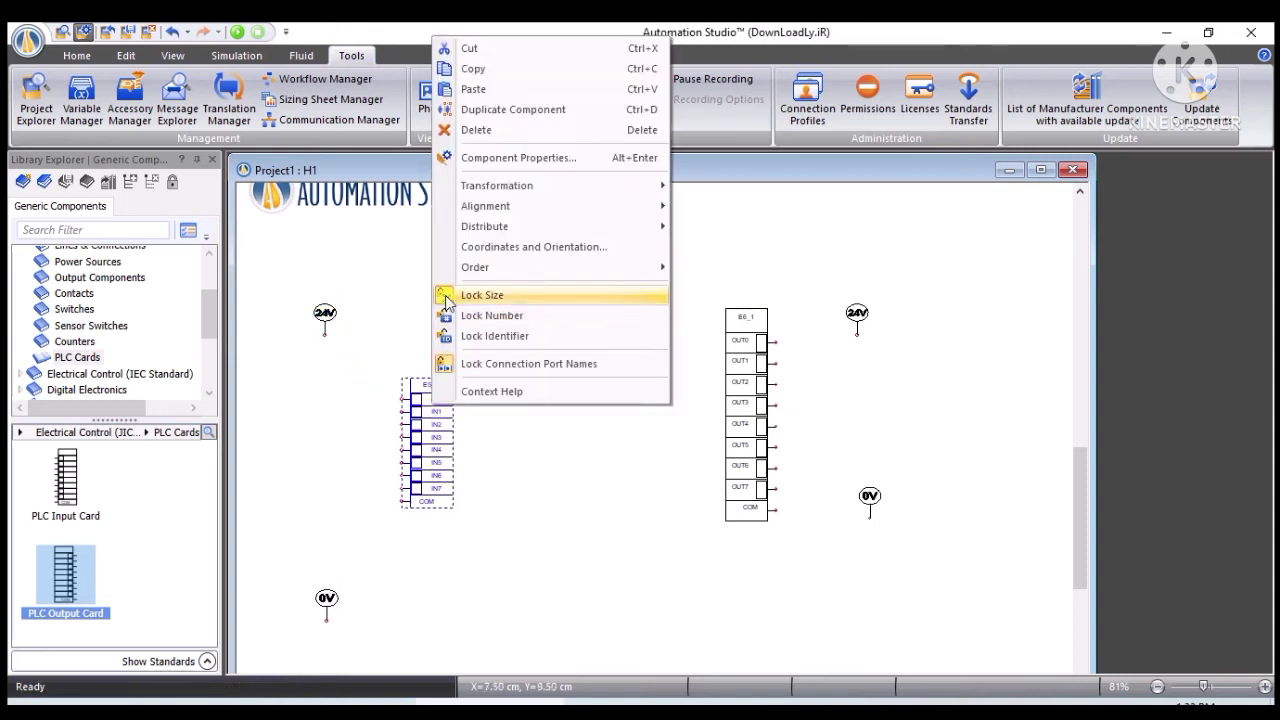
click(470, 363)
drag(427, 508, 428, 592)
drag(434, 457, 452, 400)
Step: Move the input-side 0V common up near the input card's COM terminal and shift the 24V source farther from the card
drag(329, 598, 318, 515)
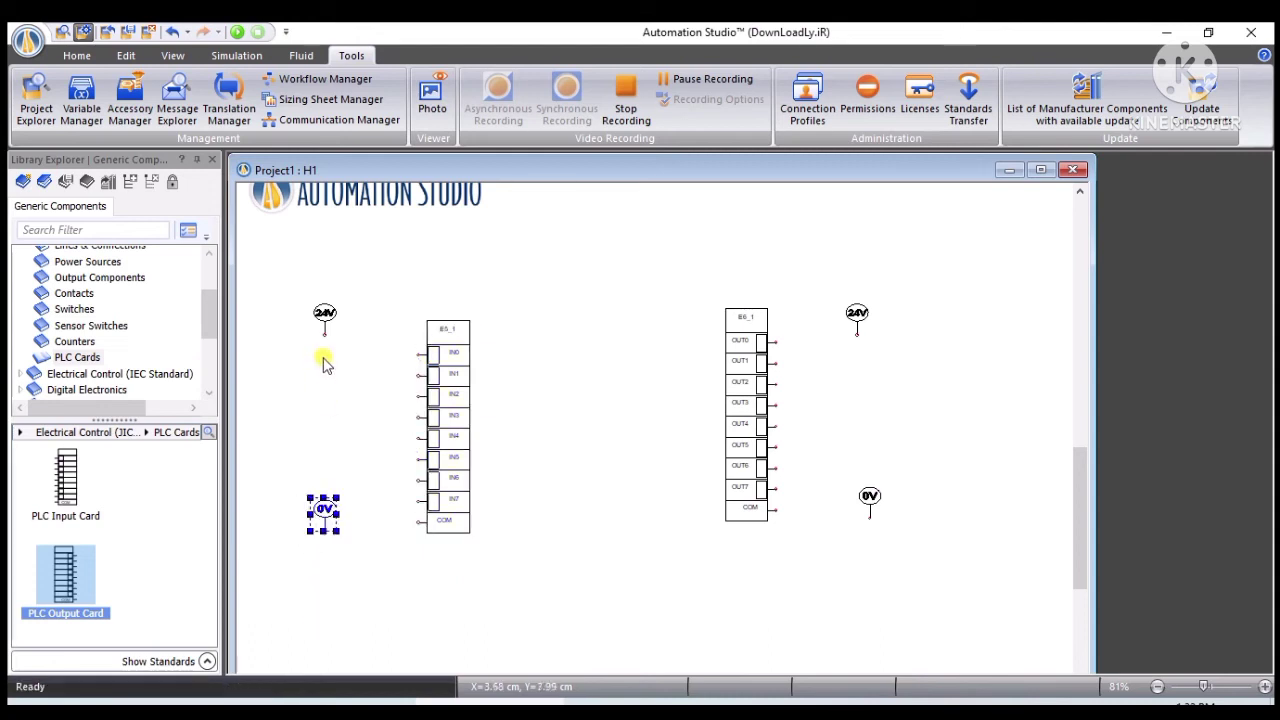
drag(324, 314, 310, 315)
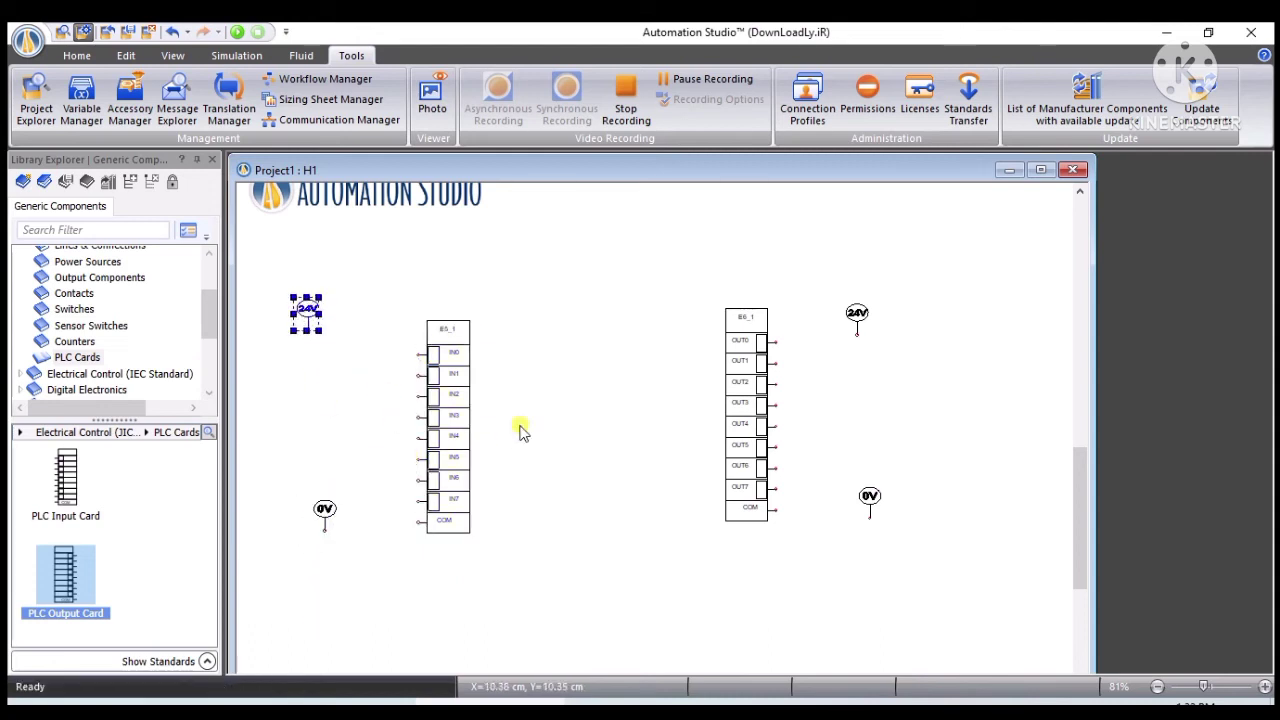
click(562, 362)
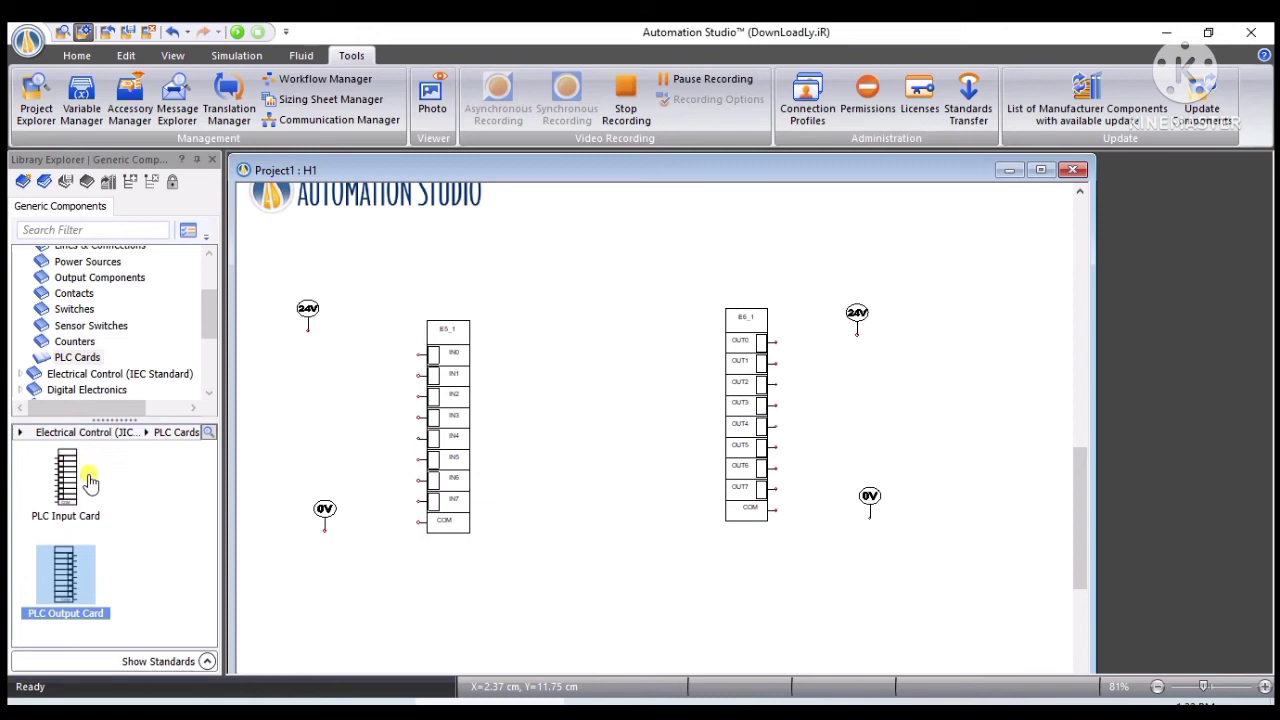
Step: Place a Normally Open Push-Button between the 24V source and the input card's IN0 terminal with the alias START
click(86, 309)
drag(66, 480, 364, 348)
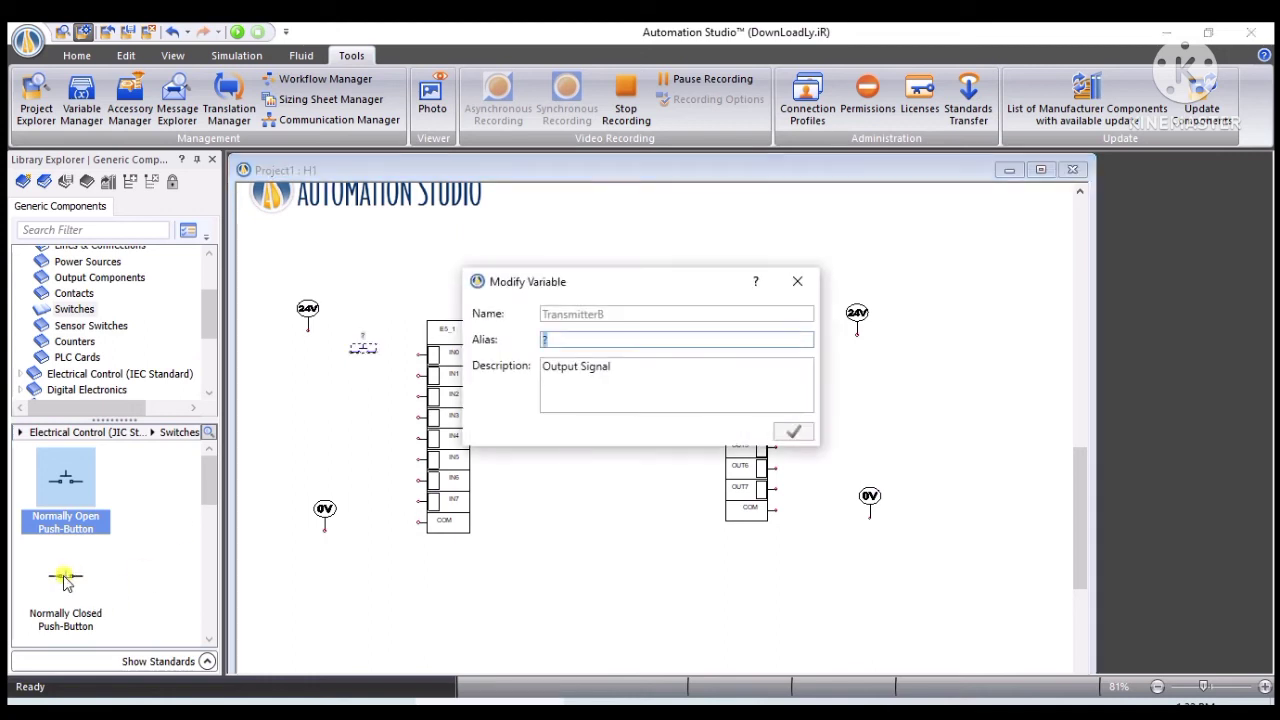
key(BackSpace)
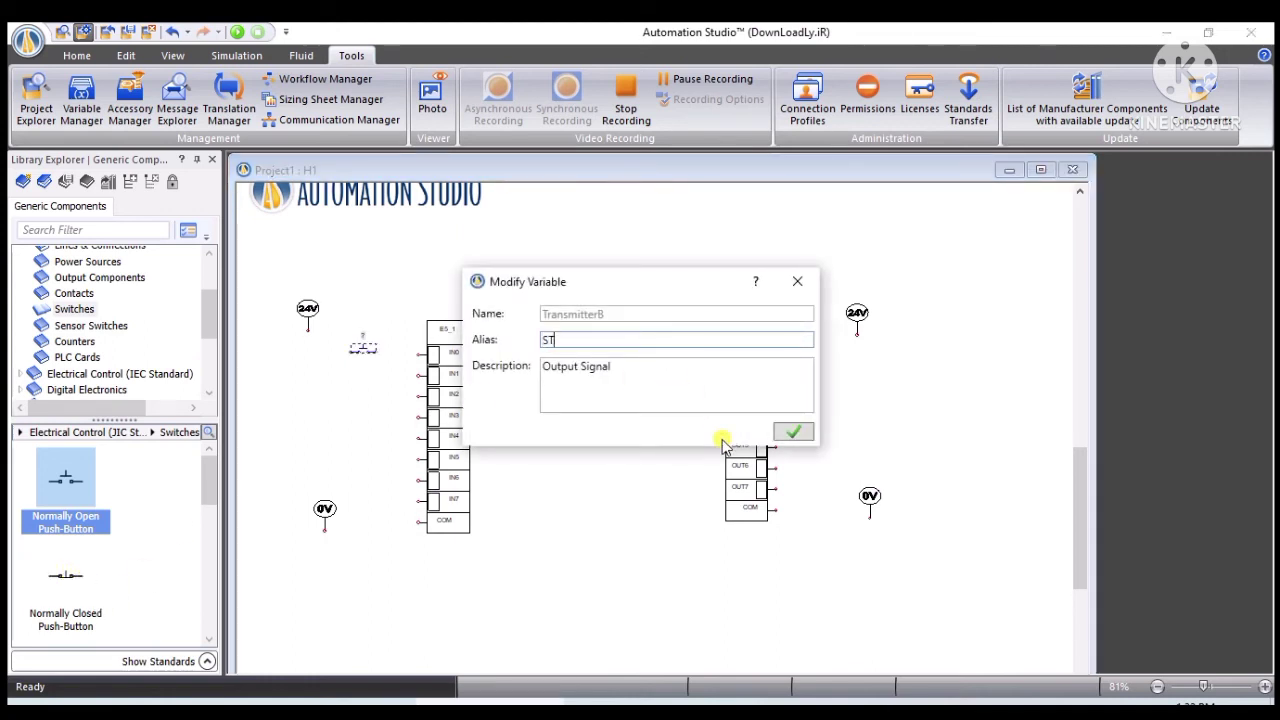
click(794, 431)
Step: Place a Normally Closed Push-Button below the START button with the alias STOP and the description INPUT Signal
drag(65, 590, 366, 398)
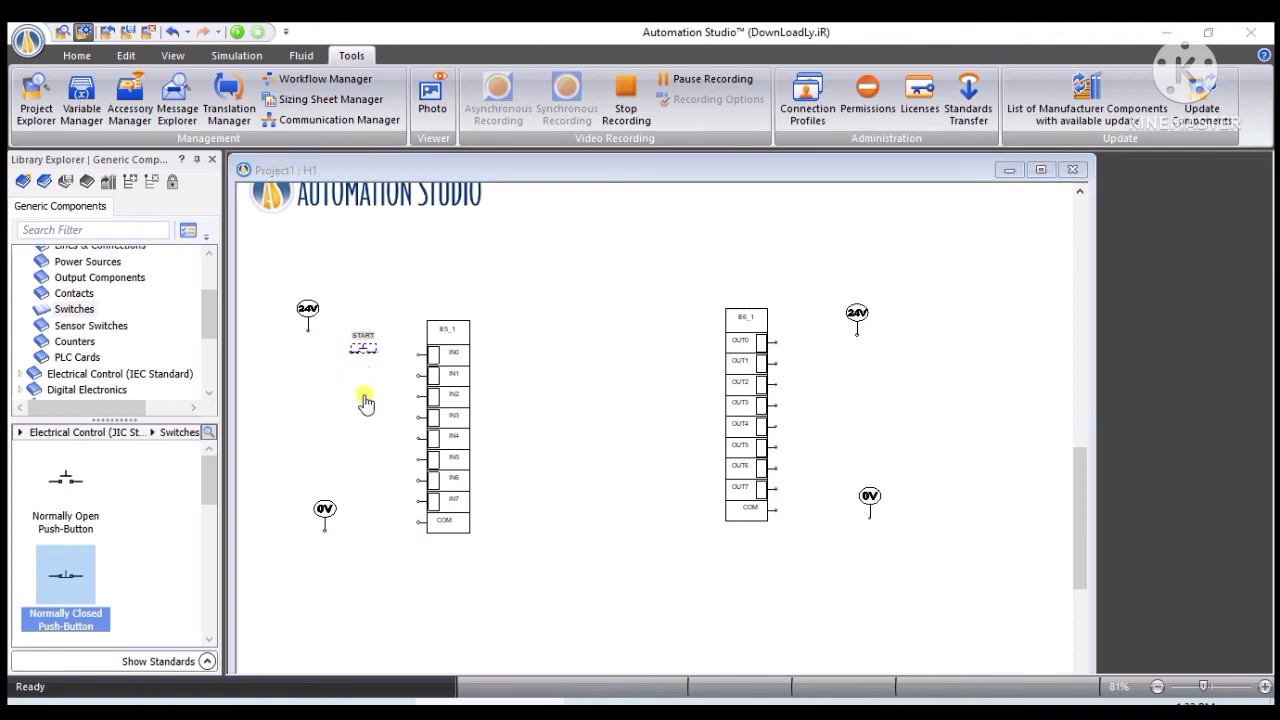
text(STOP)
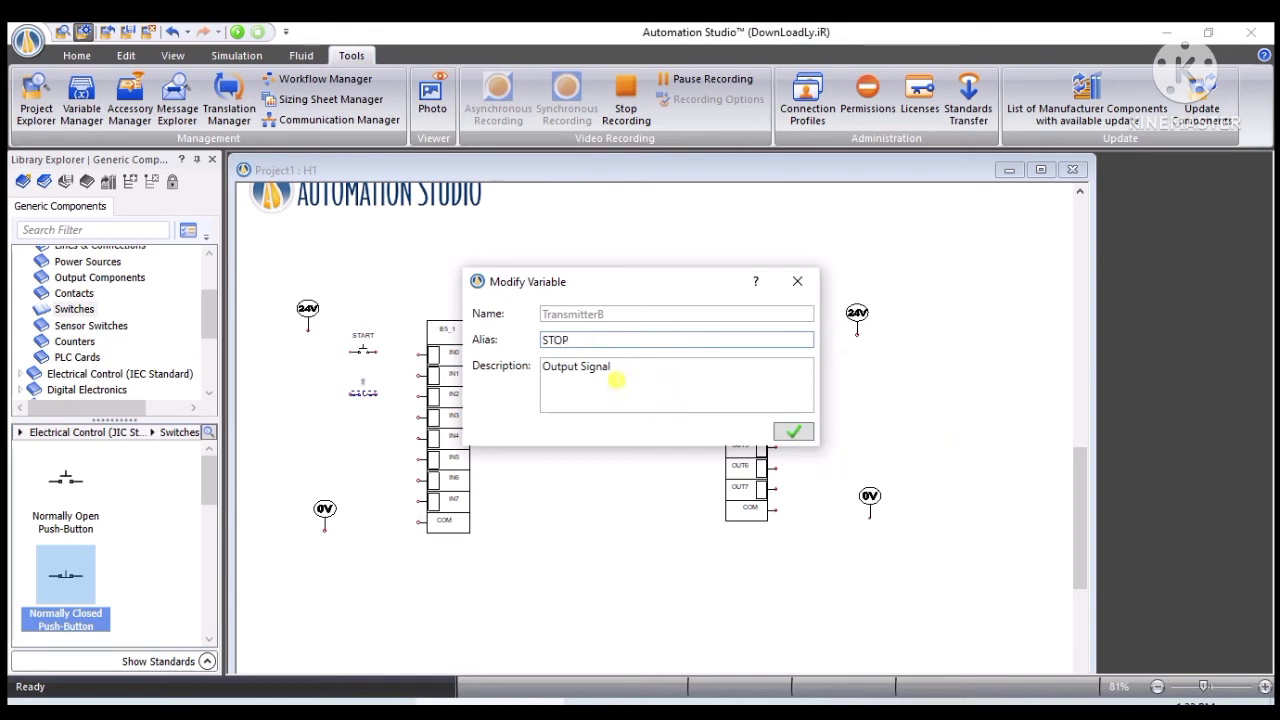
click(580, 366)
key(BackSpace)
key(BackSpace)
key(BackSpace)
key(BackSpace)
key(BackSpace)
key(BackSpace)
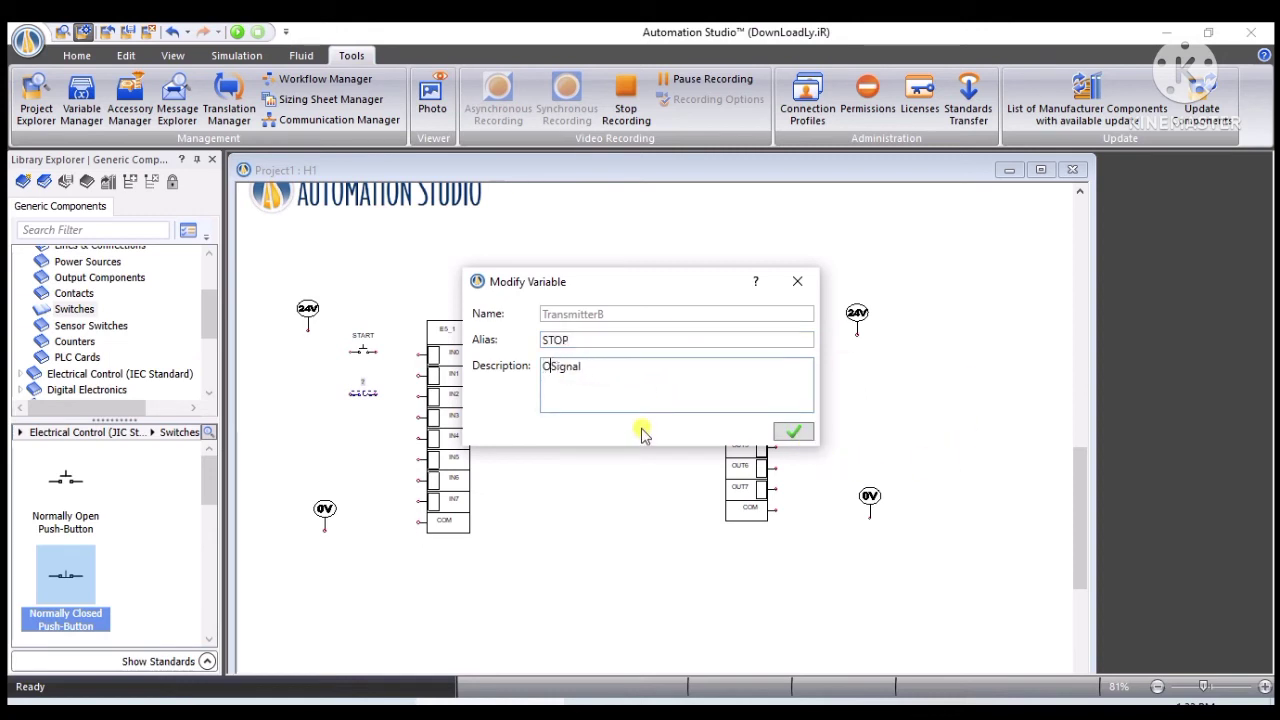
text(INPUT)
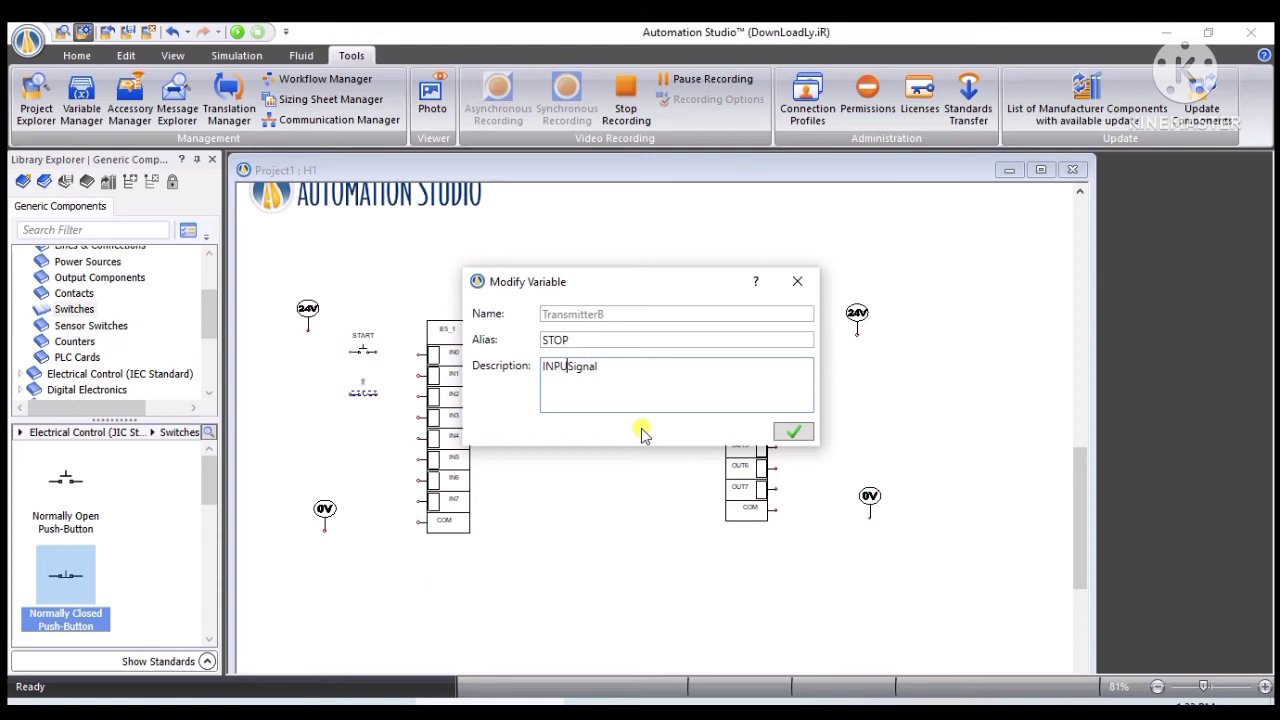
click(794, 430)
Step: Change the START push-button's variable description to INPUT Signal in its component properties
double_click(364, 350)
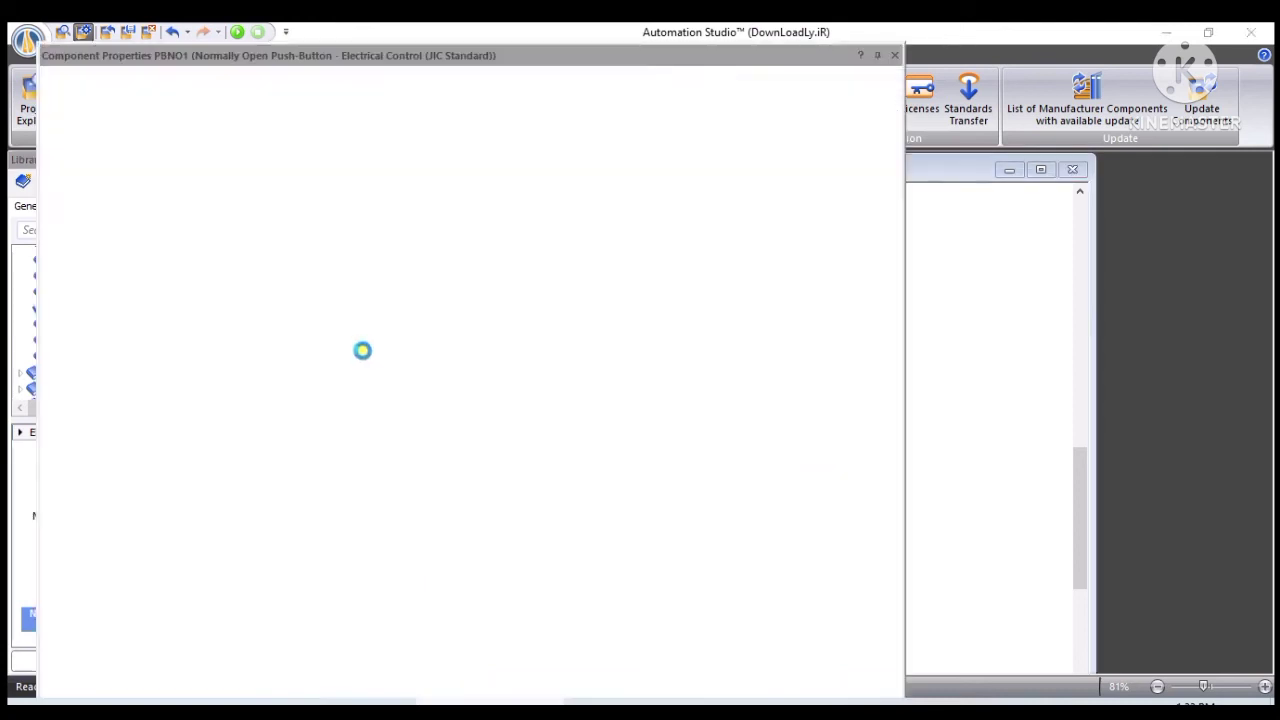
click(422, 168)
key(BackSpace)
key(BackSpace)
key(BackSpace)
key(BackSpace)
key(BackSpace)
key(BackSpace)
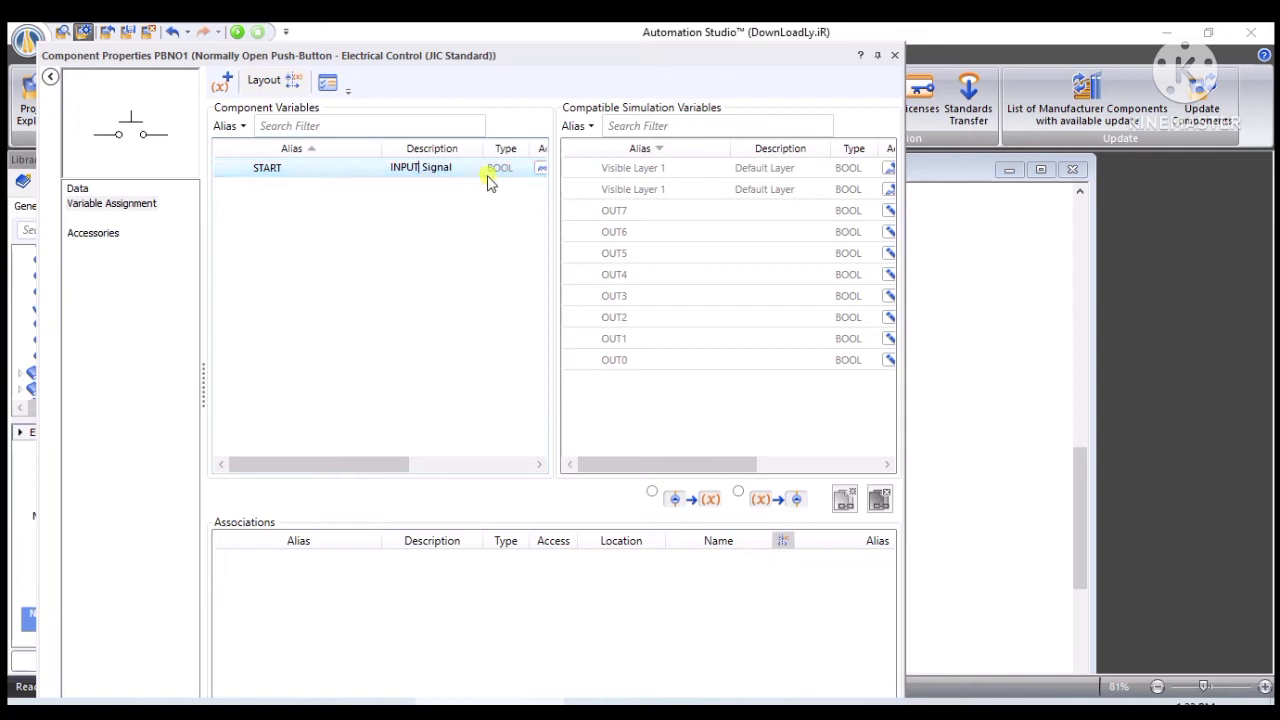
click(895, 57)
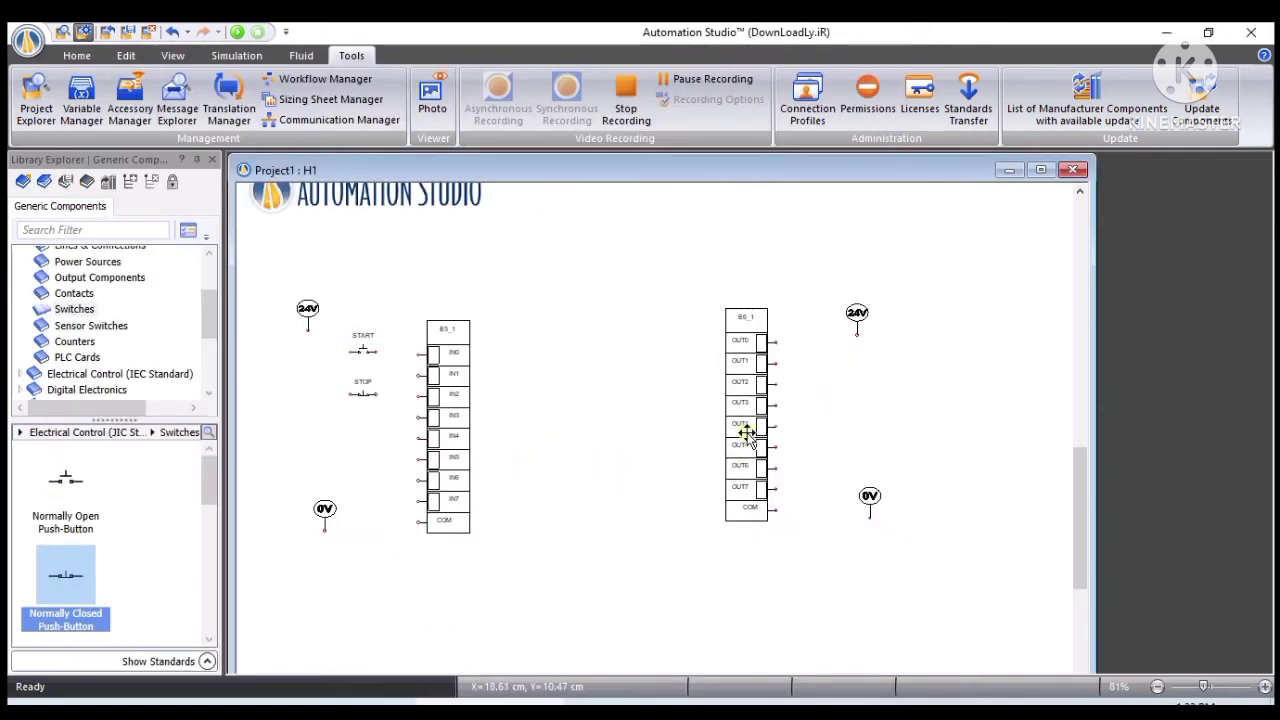
Step: Place a Coil from the Output Components between the output card's OUT0 terminal and the 24V source with the alias COIL
scroll(86, 514, down, 3)
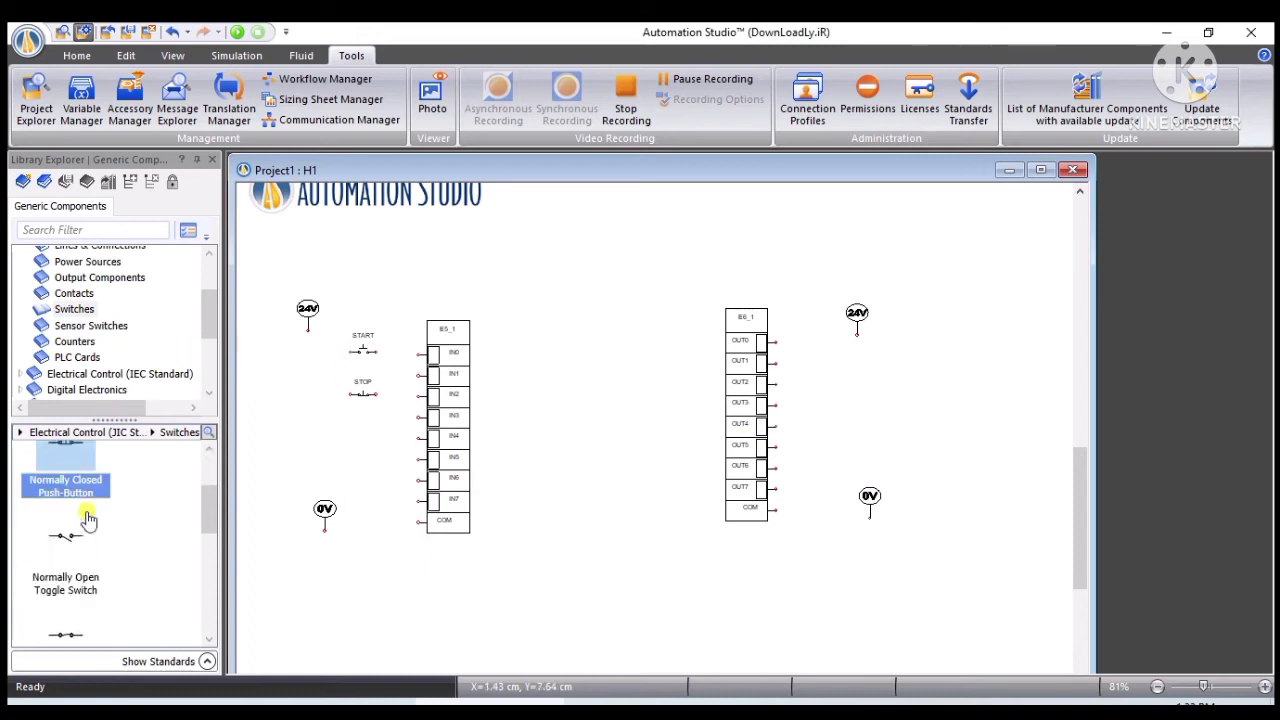
scroll(92, 290, down, 2)
scroll(92, 290, up, 2)
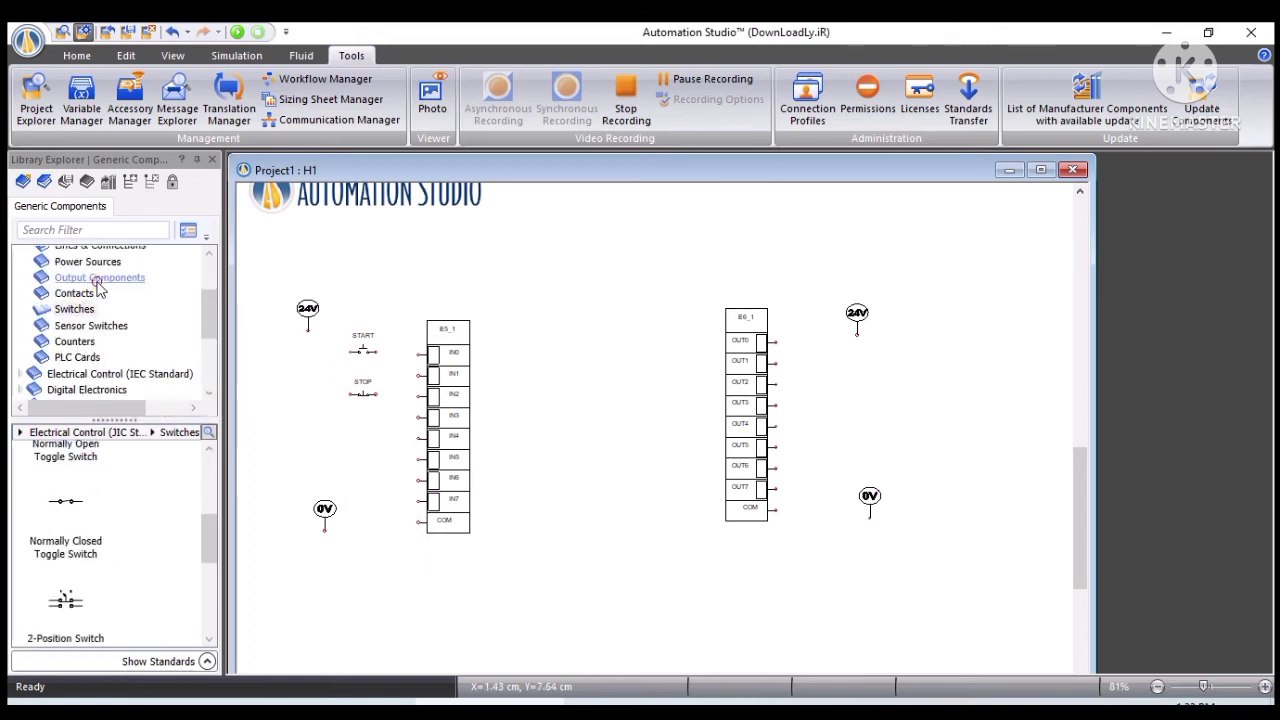
click(100, 278)
double_click(70, 480)
drag(68, 483, 817, 345)
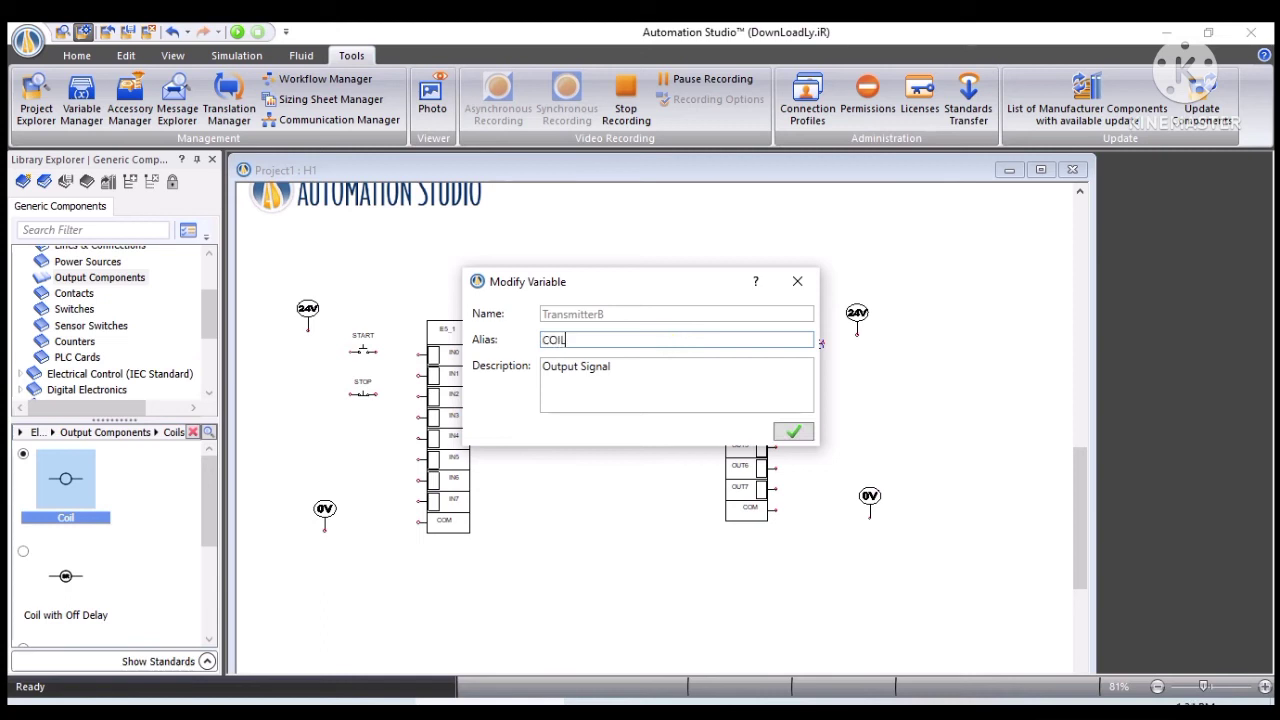
click(805, 431)
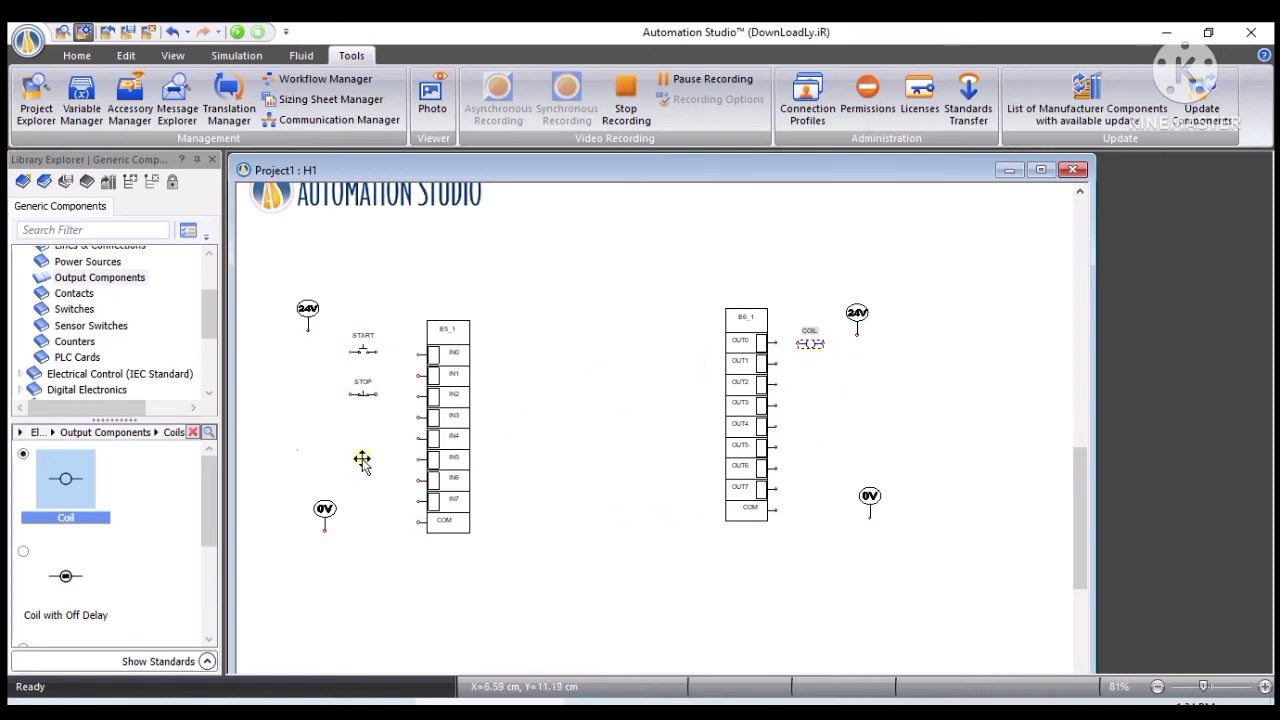
Step: Place a Rung from Ladder for Siemens PLC between the two PLC cards and shift the input card clear of its left rail
scroll(128, 320, down, 3)
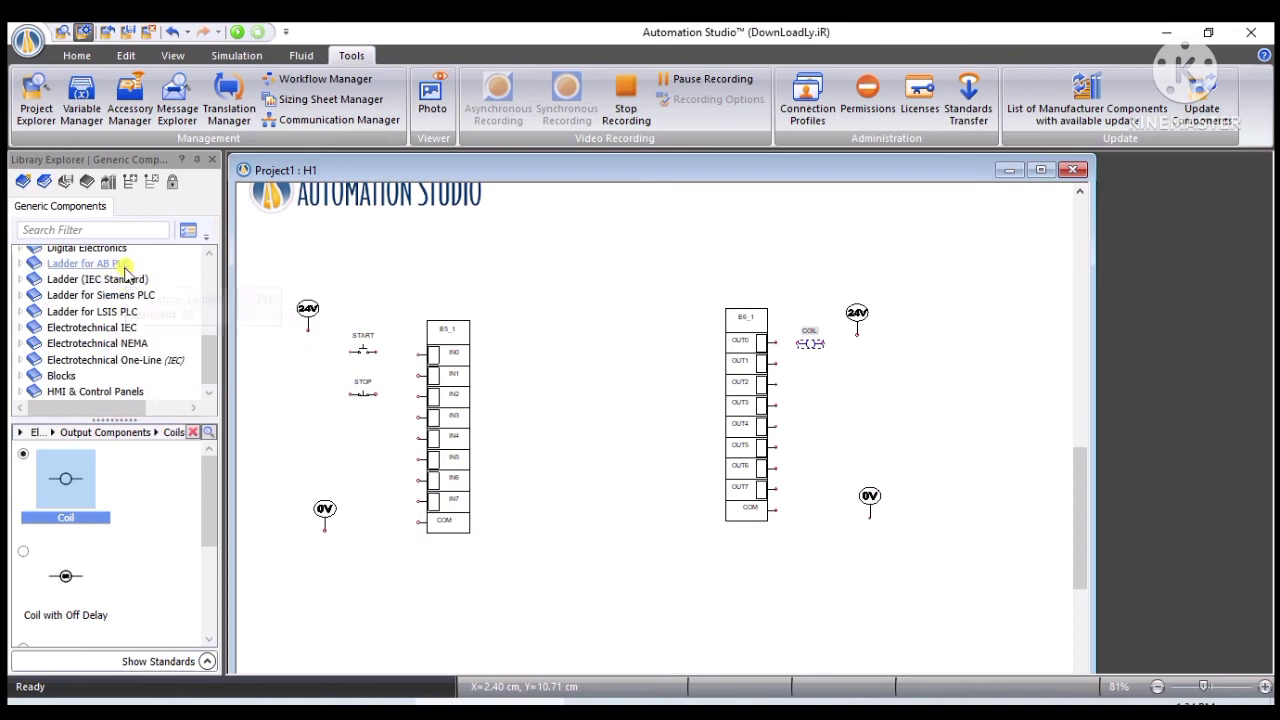
click(121, 293)
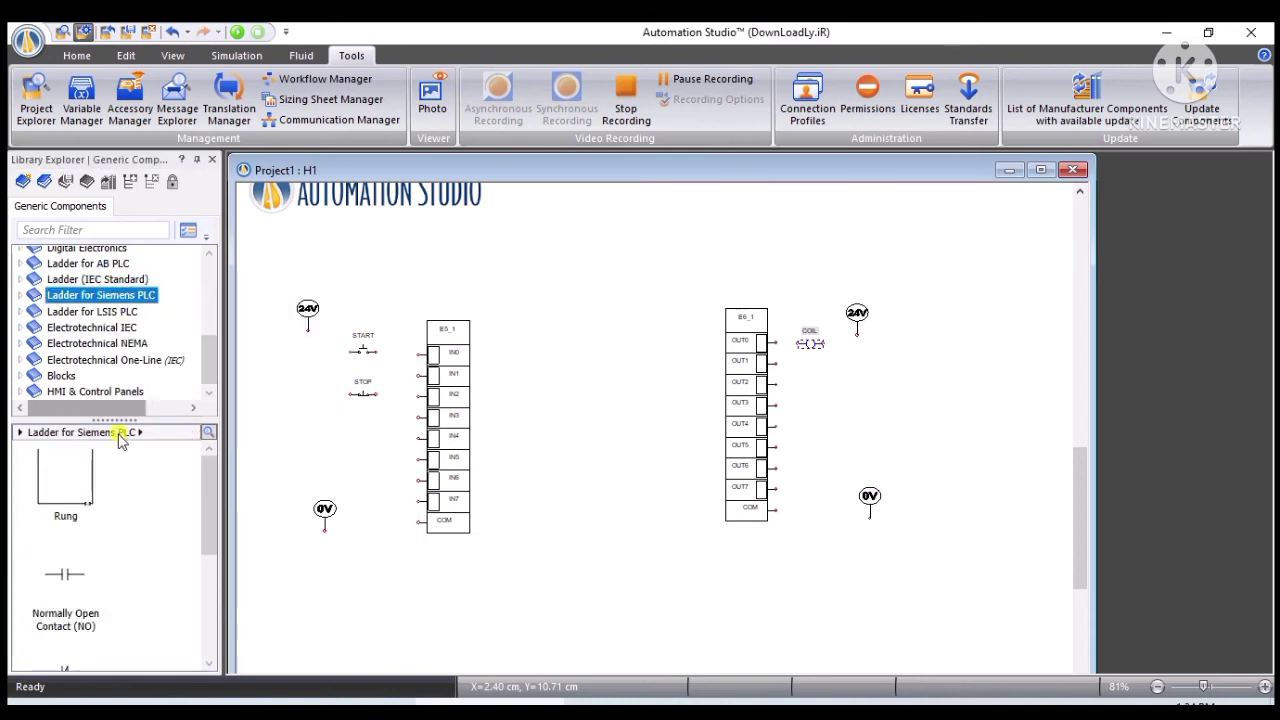
drag(65, 478, 600, 322)
drag(449, 381, 449, 366)
click(549, 393)
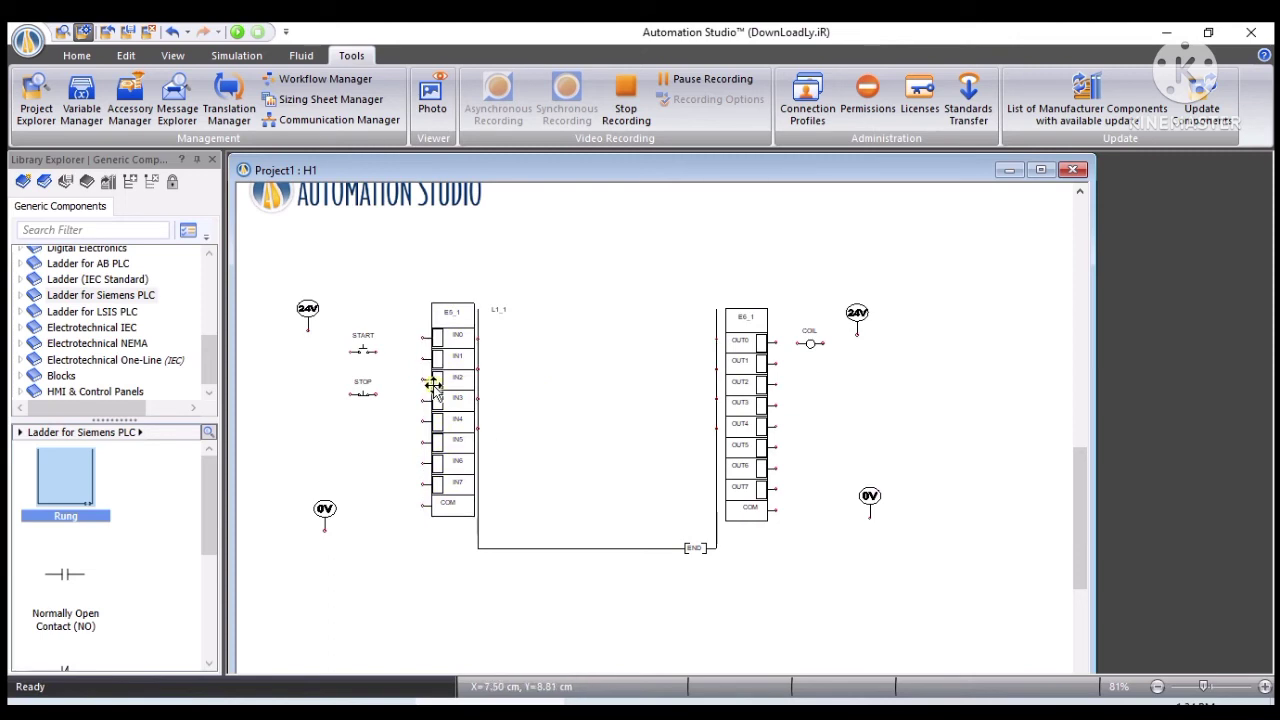
mouse_move(443, 381)
mouse_down()
mouse_move(430, 392)
mouse_move(438, 405)
mouse_up()
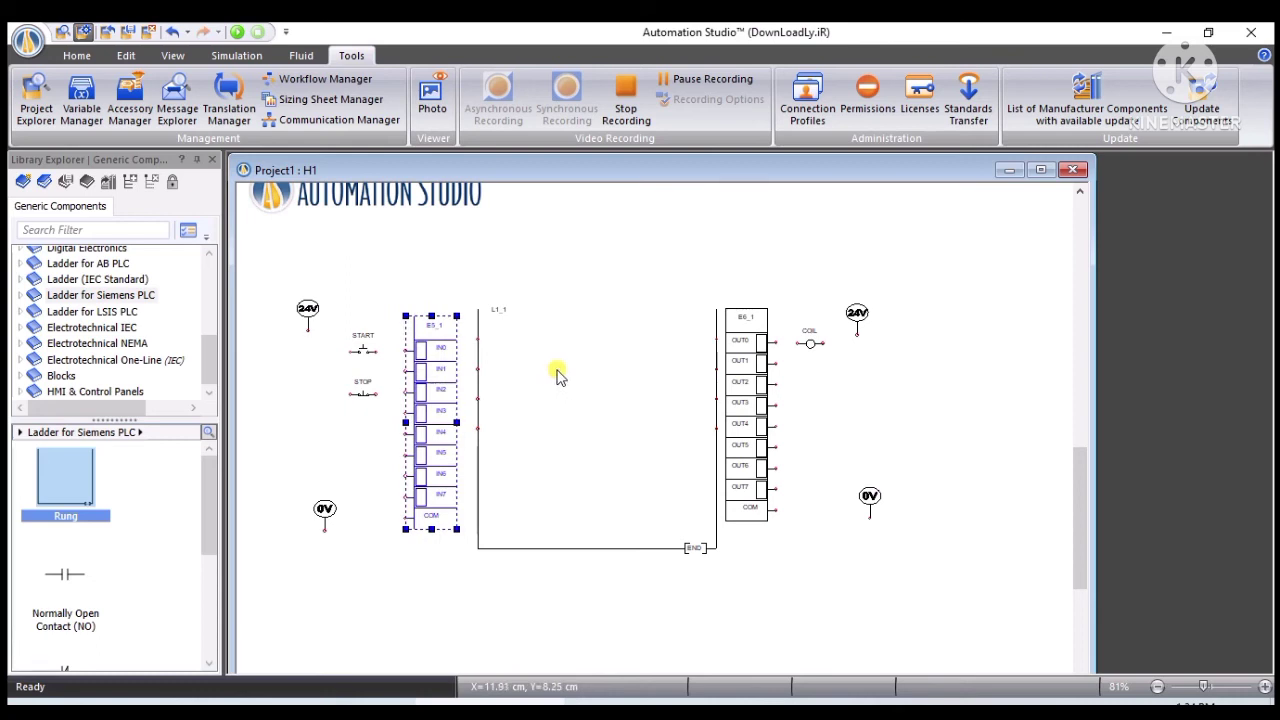
click(575, 482)
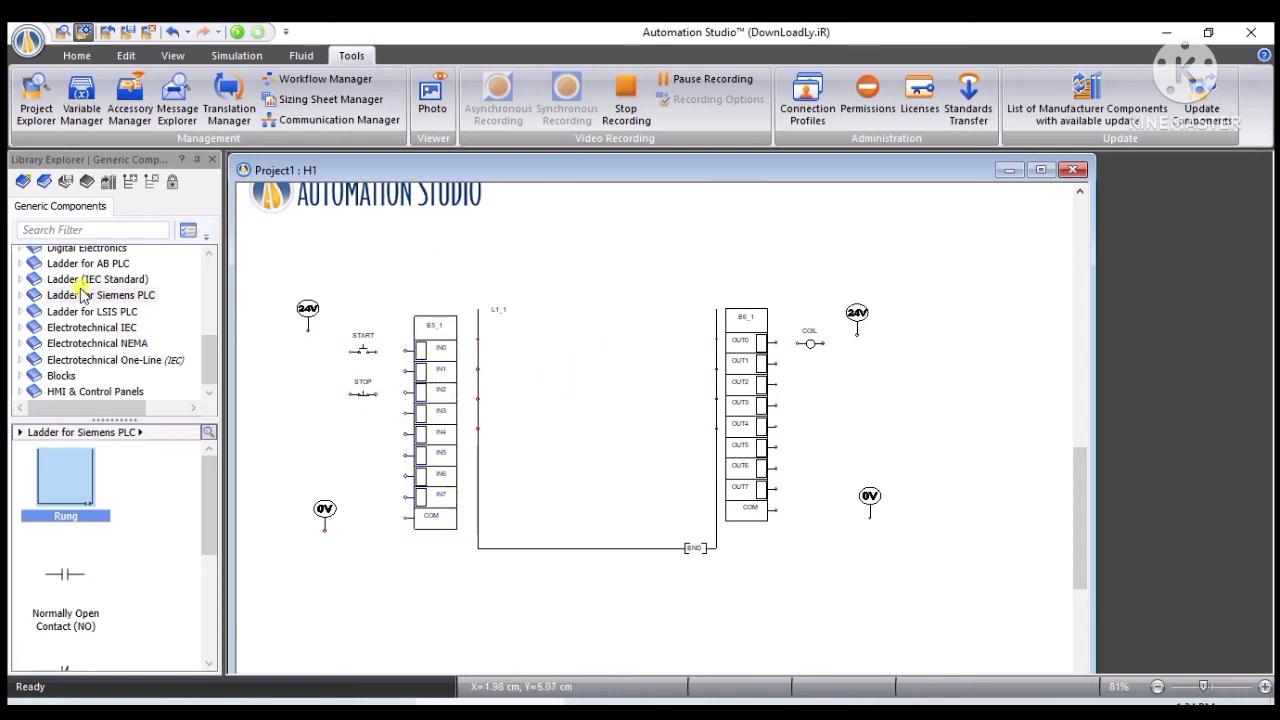
Step: Place two Normally Open Contacts in line on the rung's first row and a third one beneath the second contact
scroll(60, 480, down, 1)
drag(65, 528, 534, 338)
drag(60, 538, 592, 340)
drag(58, 535, 591, 372)
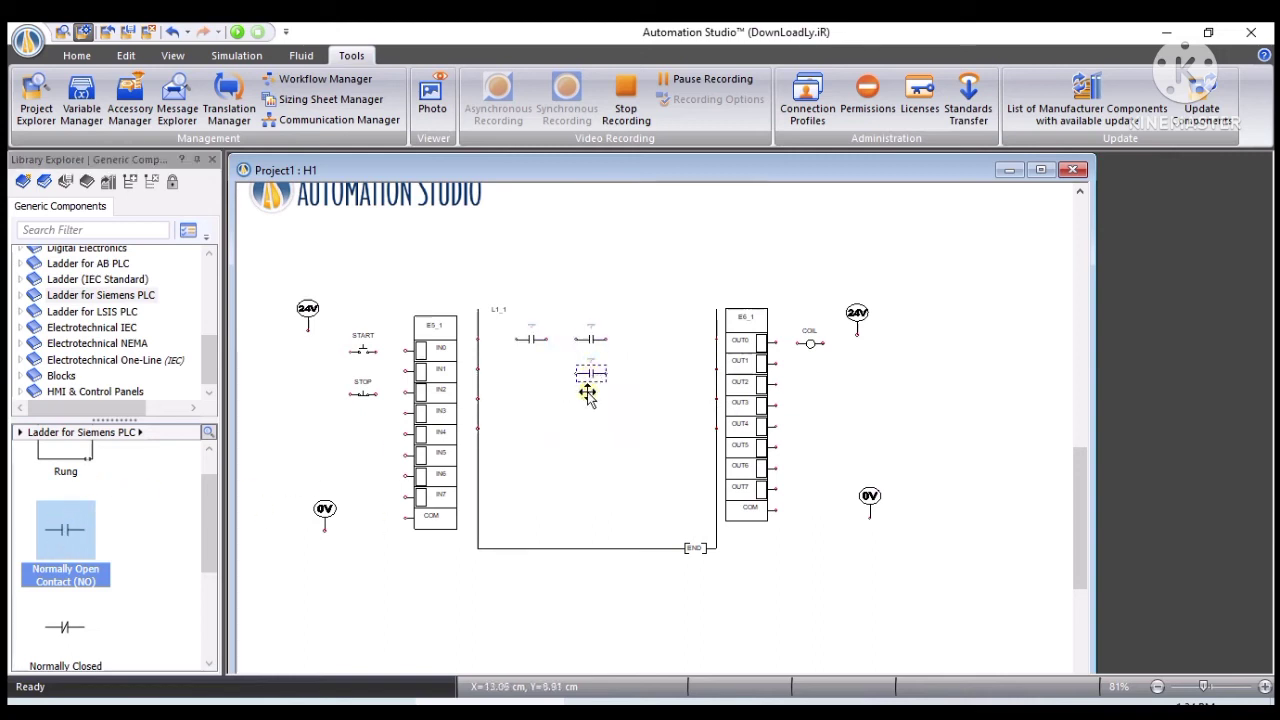
Step: Place a Coil (CO) after the contacts on the rung's first row, keeping the default alias OUT
mouse_move(62, 630)
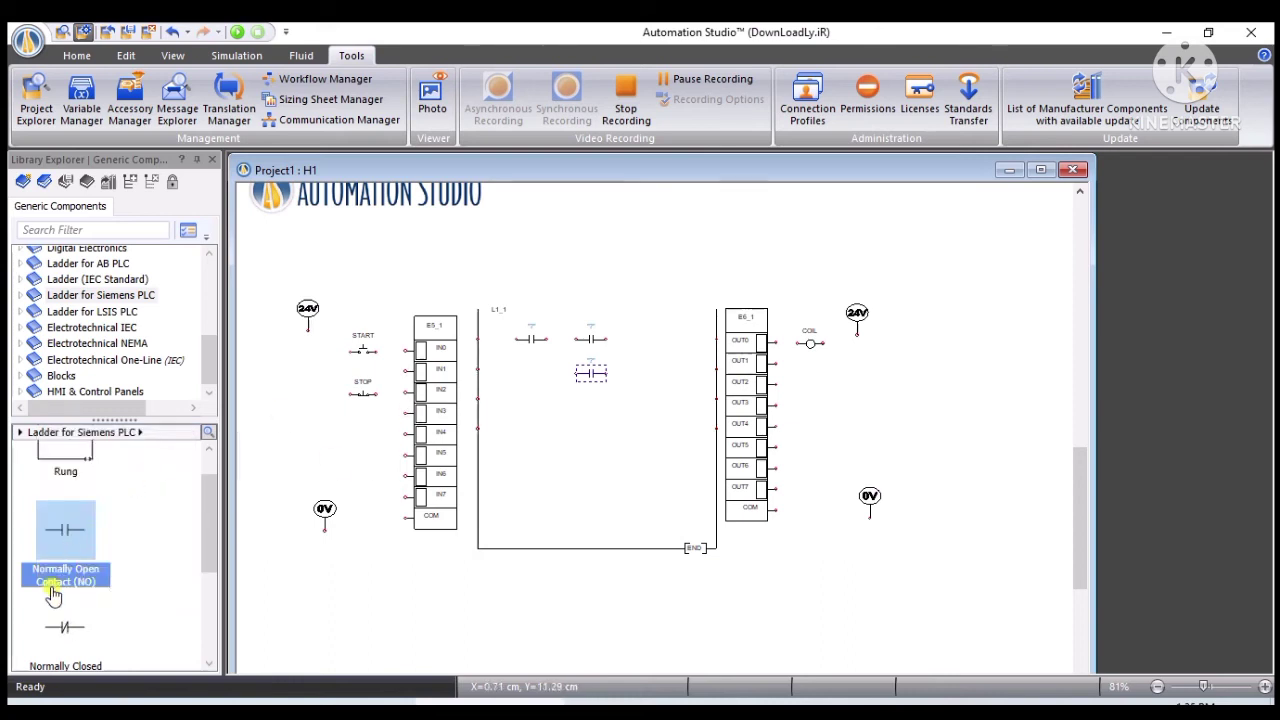
scroll(53, 595, down, 2)
drag(51, 594, 652, 341)
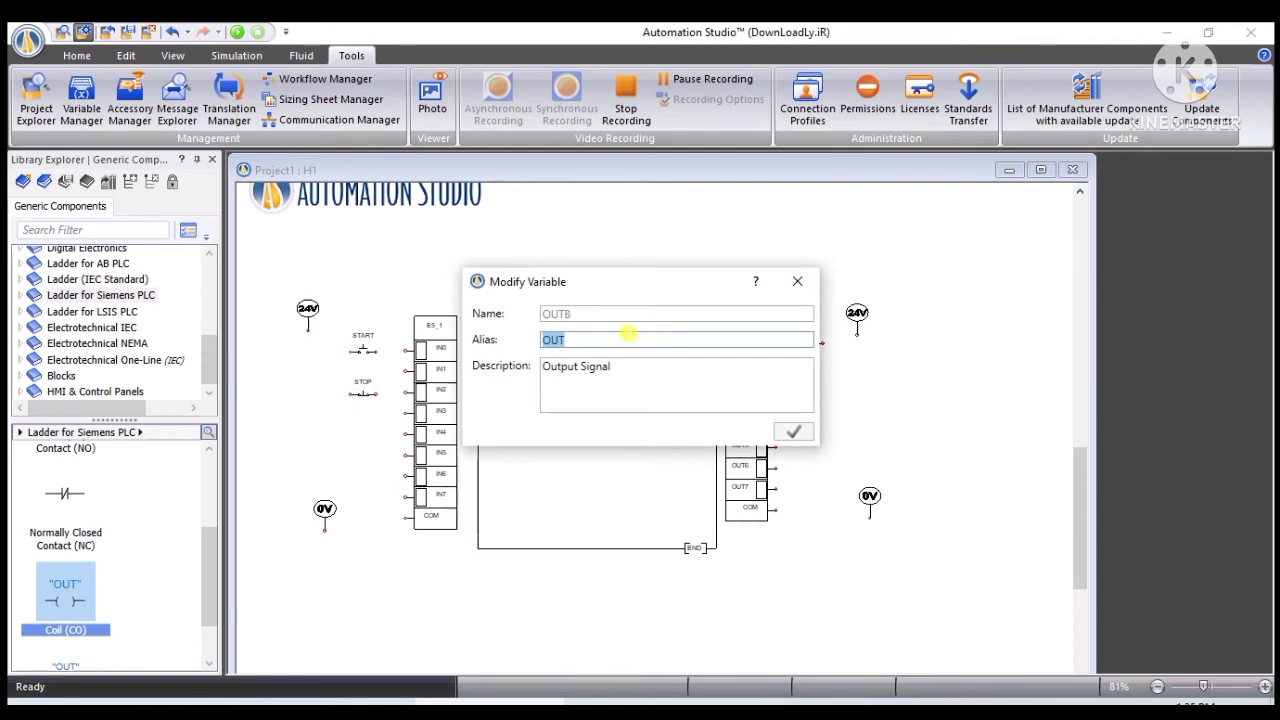
click(797, 281)
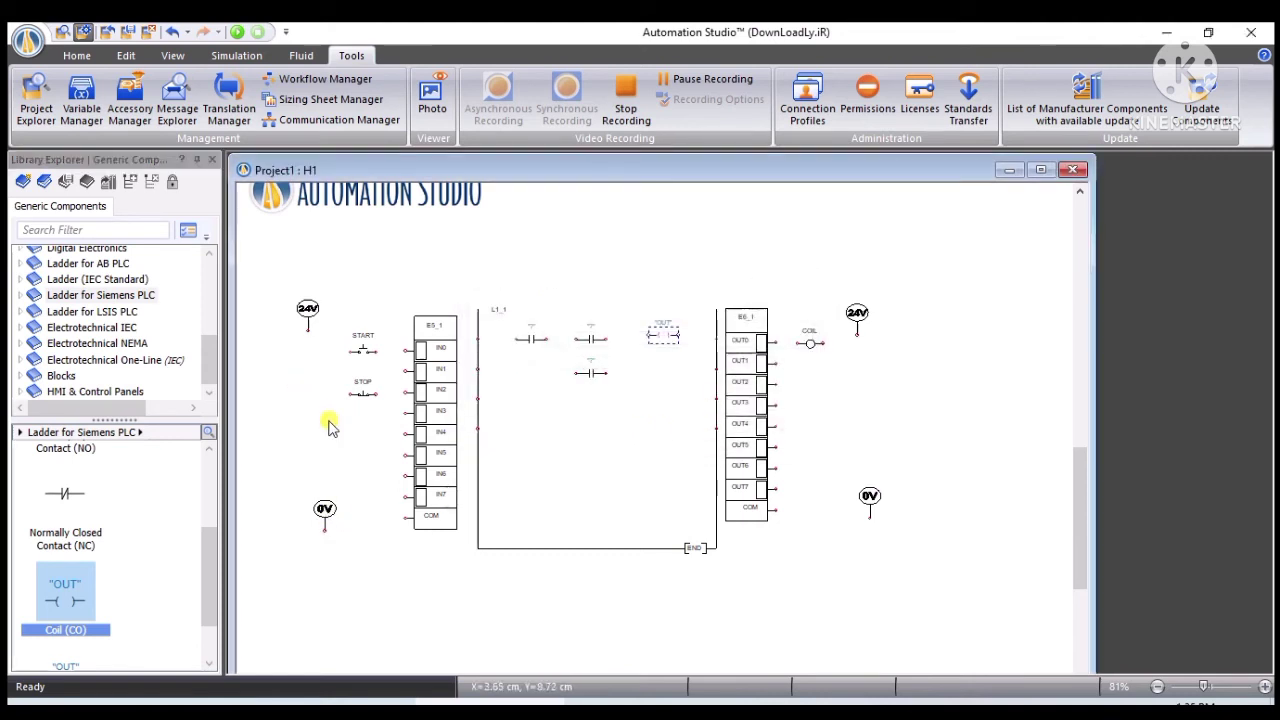
Step: Move the input-side 0V common beneath its 24V source and shift the output-side 0V common farther from the output card
drag(323, 509, 308, 497)
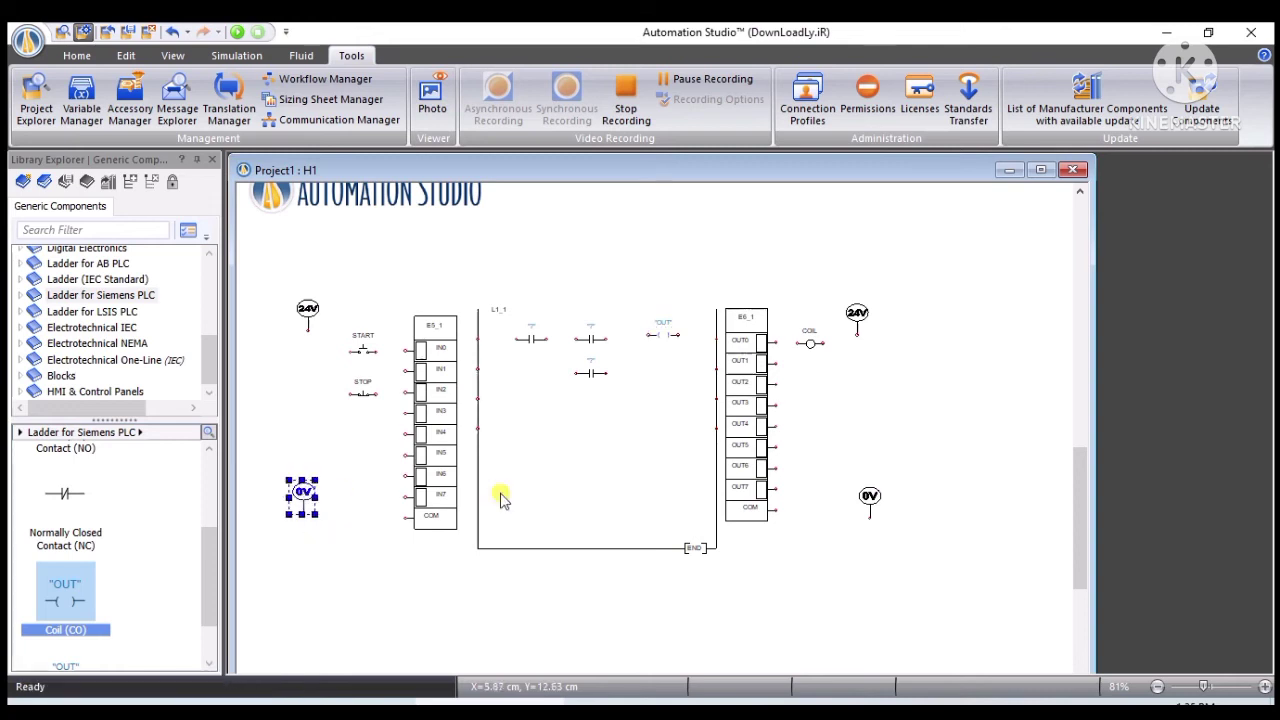
drag(870, 497, 891, 488)
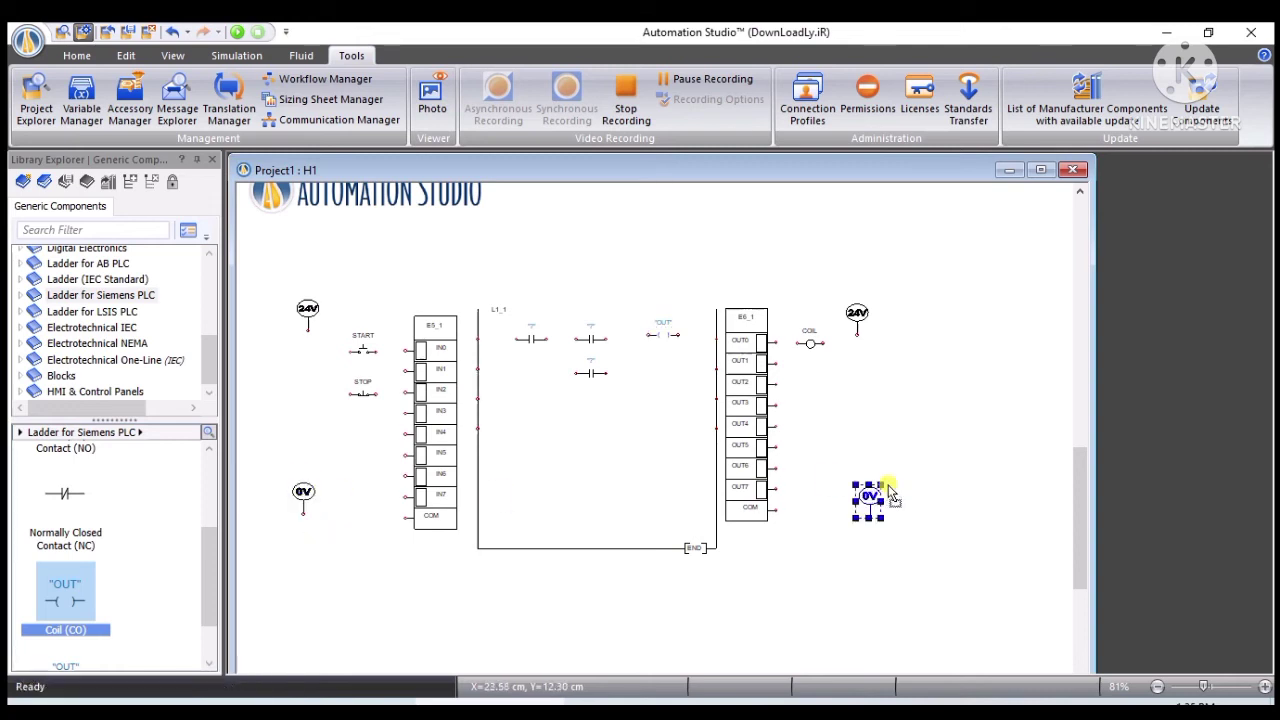
Step: Wire the input-side 24V source through START to IN0 and through STOP to IN2, and connect the 0V common to COM
scroll(476, 468, up, 3)
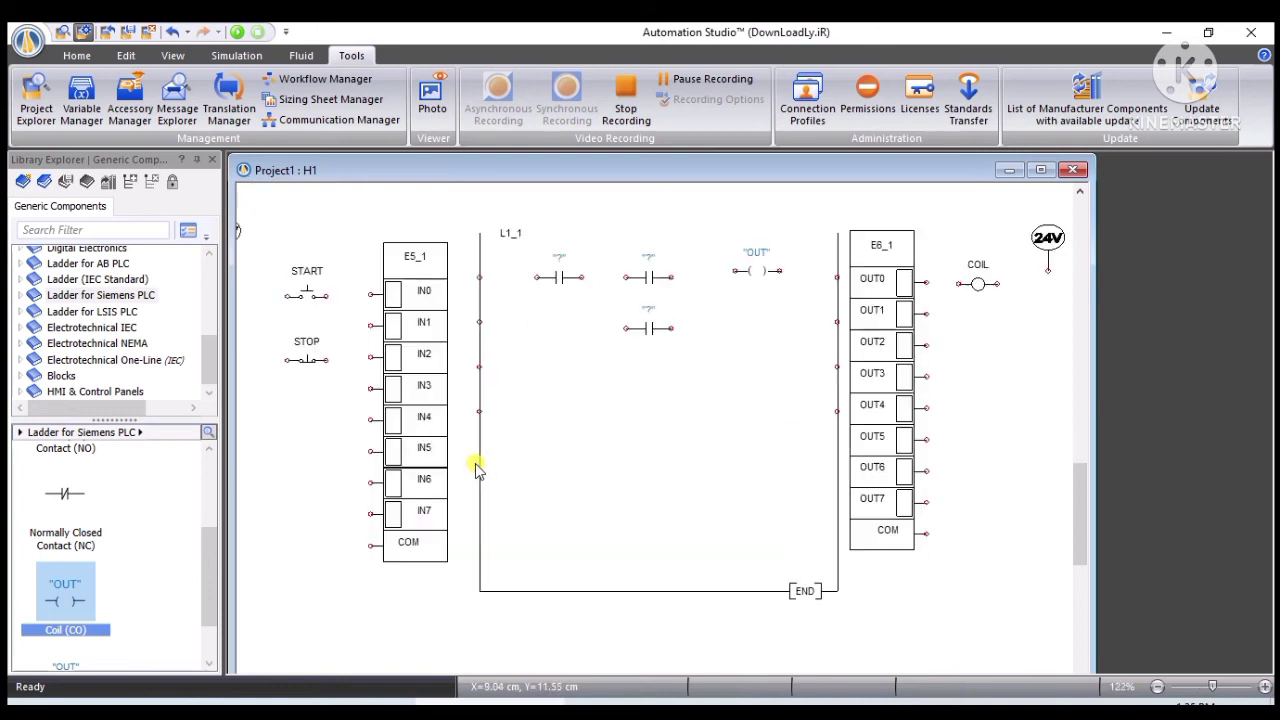
scroll(270, 485, left, 3)
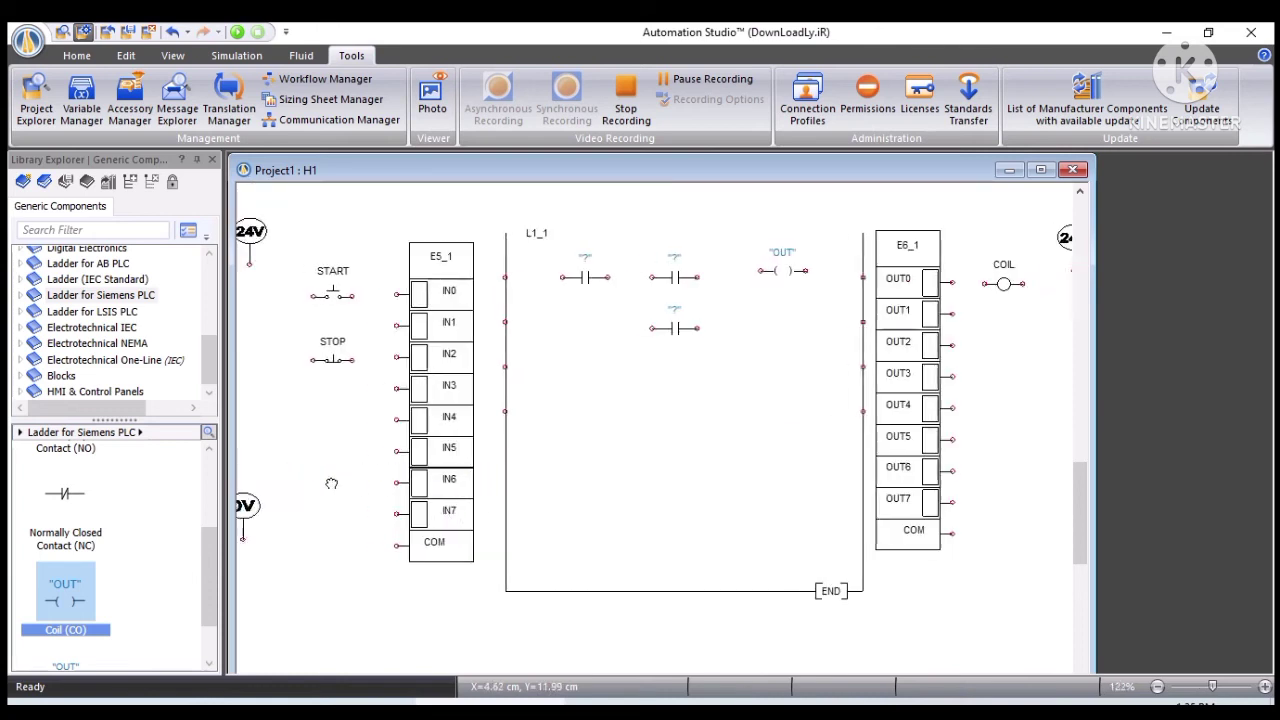
mouse_move(345, 268)
mouse_down()
mouse_move(391, 294)
mouse_move(496, 293)
mouse_up()
drag(452, 359, 488, 358)
drag(411, 359, 416, 294)
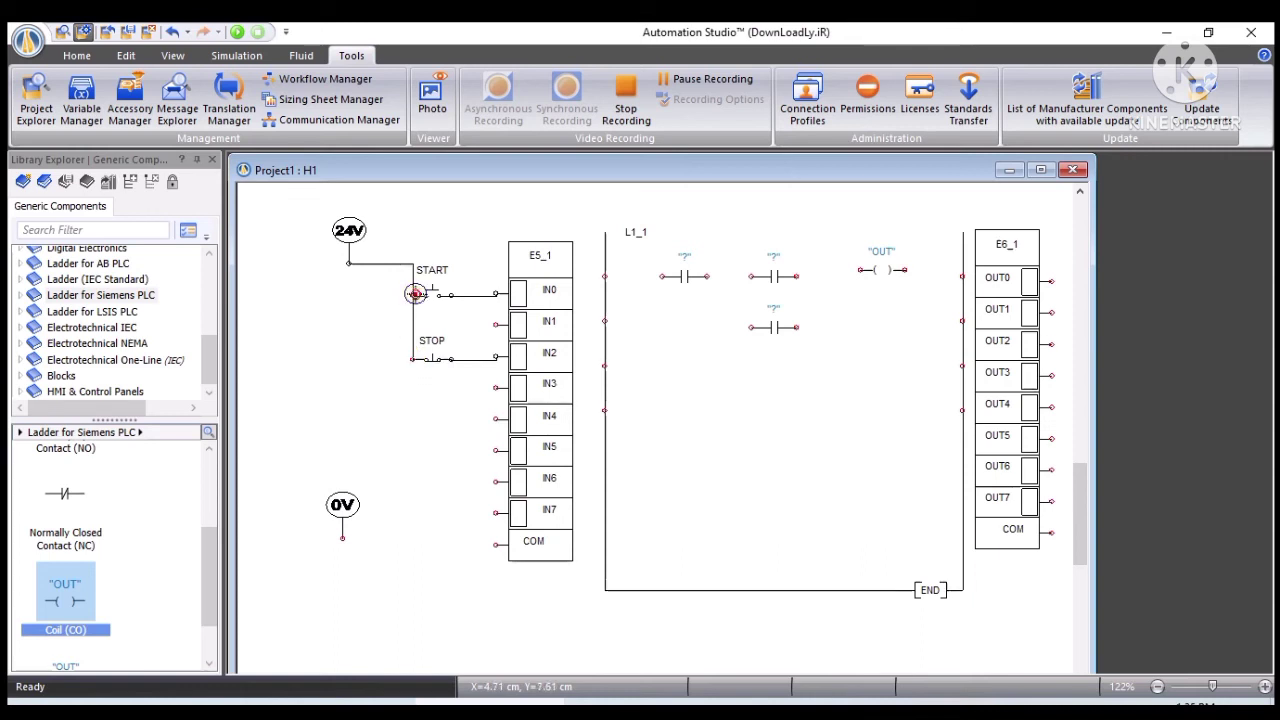
drag(342, 538, 496, 544)
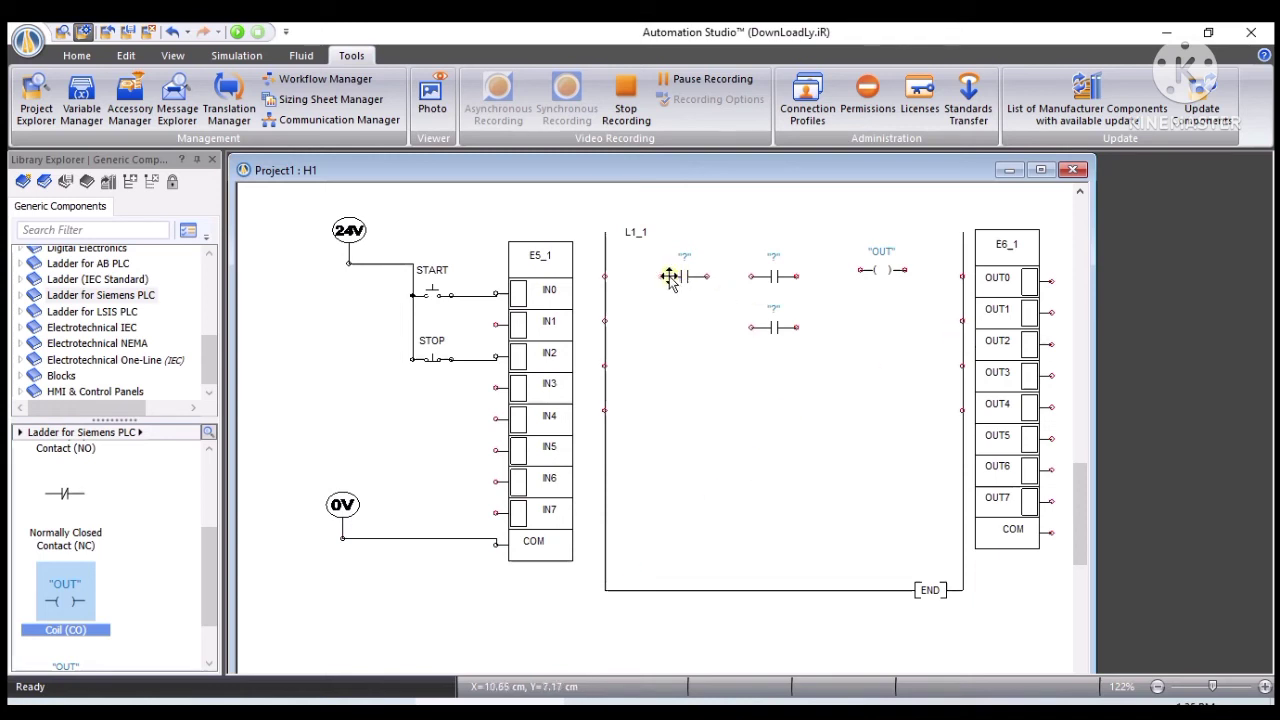
Step: Wire the ladder's first row from rail to rail through both contacts and the OUT coil, with the third contact parallel to the second
drag(661, 277, 606, 276)
drag(796, 326, 801, 275)
drag(795, 277, 962, 271)
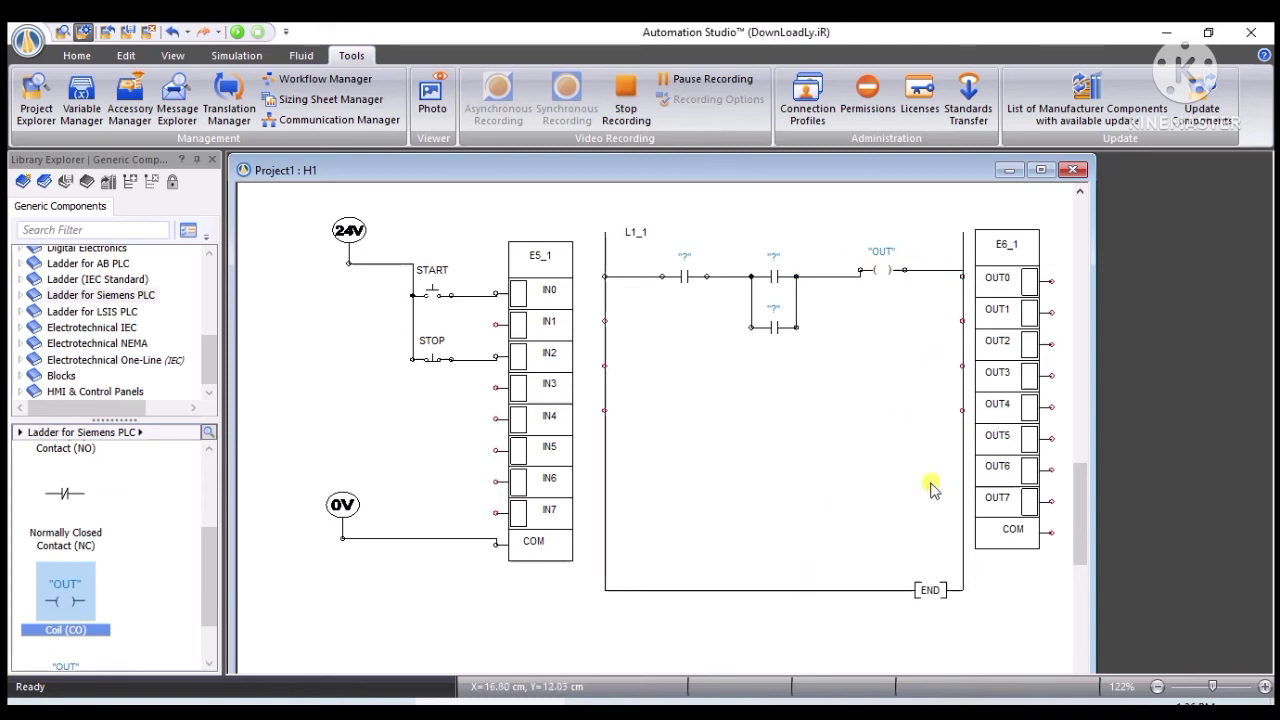
Step: Wire the output card's OUT0 terminal through COIL to the 24V source and connect the output-side 0V common to COM
drag(912, 490, 598, 497)
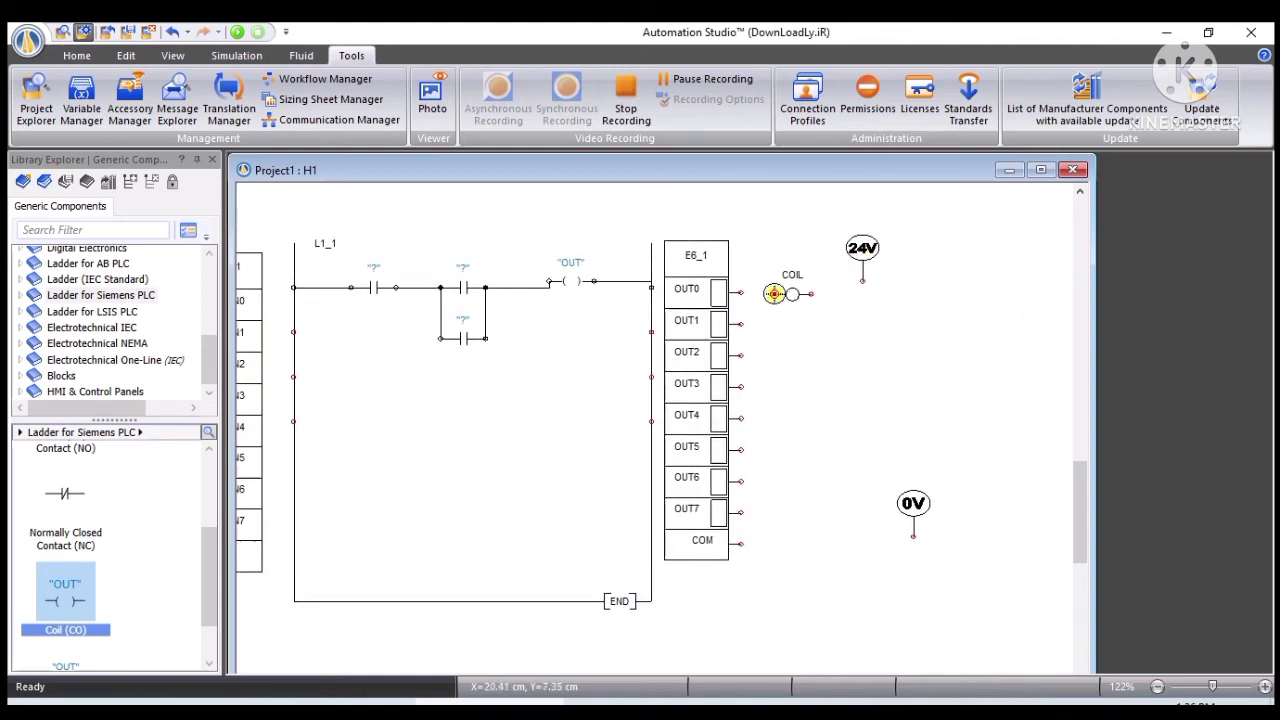
drag(743, 291, 864, 279)
drag(915, 537, 740, 543)
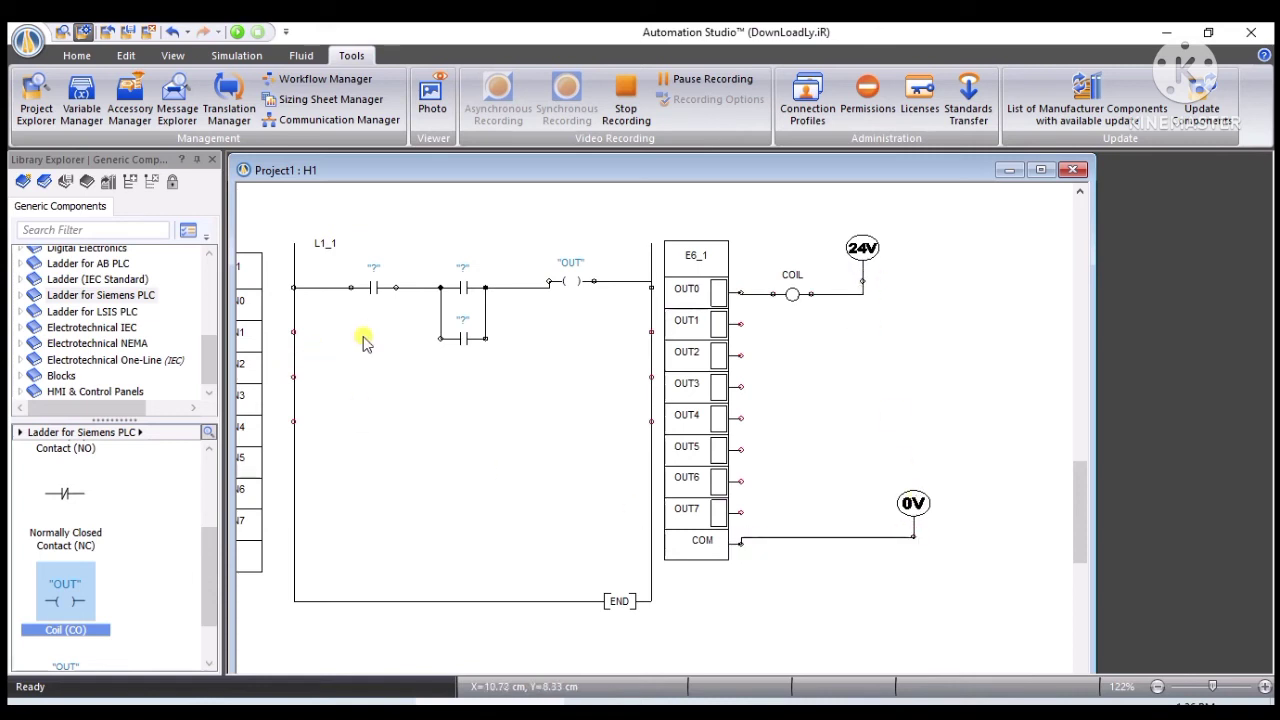
Step: Link the ladder coil's OUT variable to the output card's OUT0 variable
drag(332, 322, 566, 370)
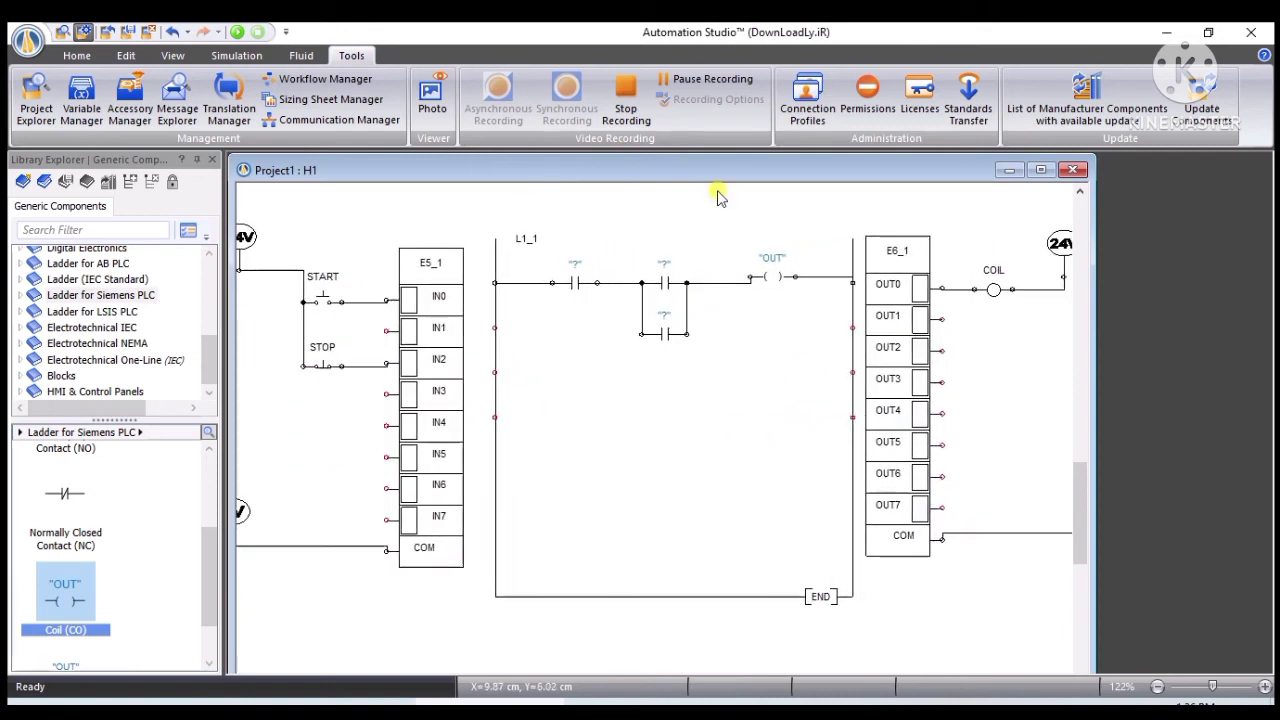
double_click(770, 275)
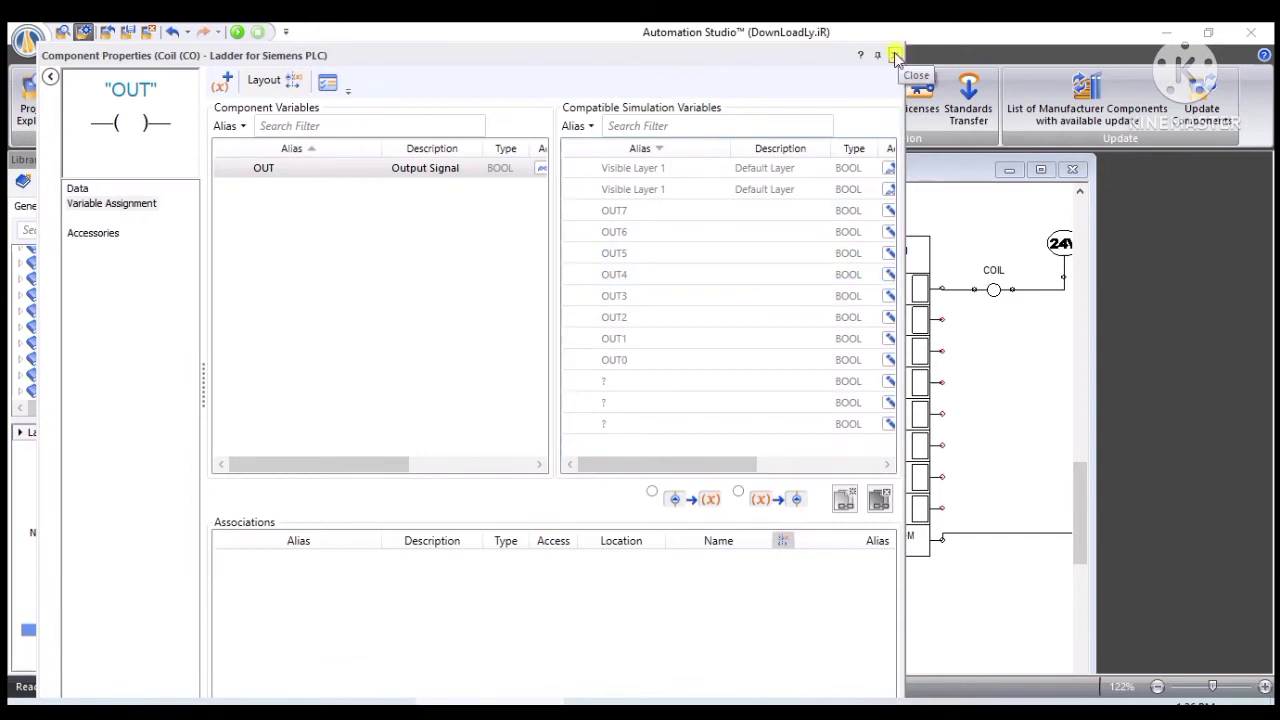
right_click(609, 361)
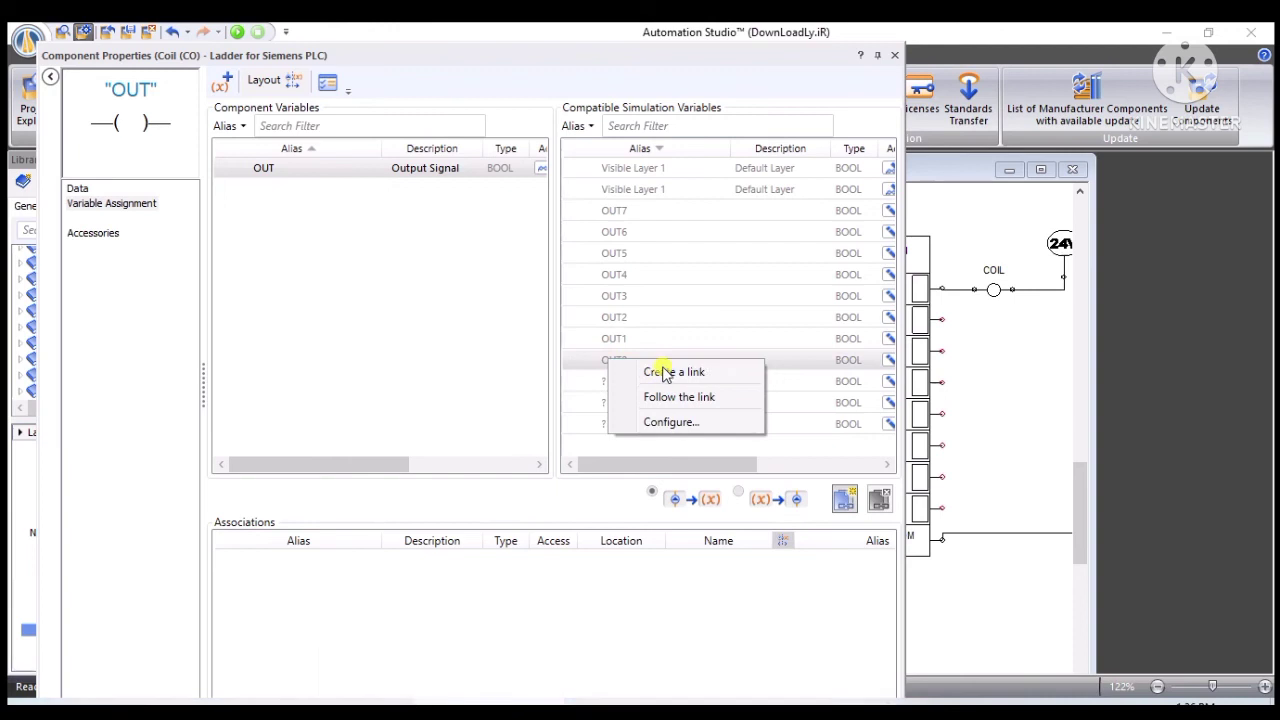
click(663, 372)
click(894, 55)
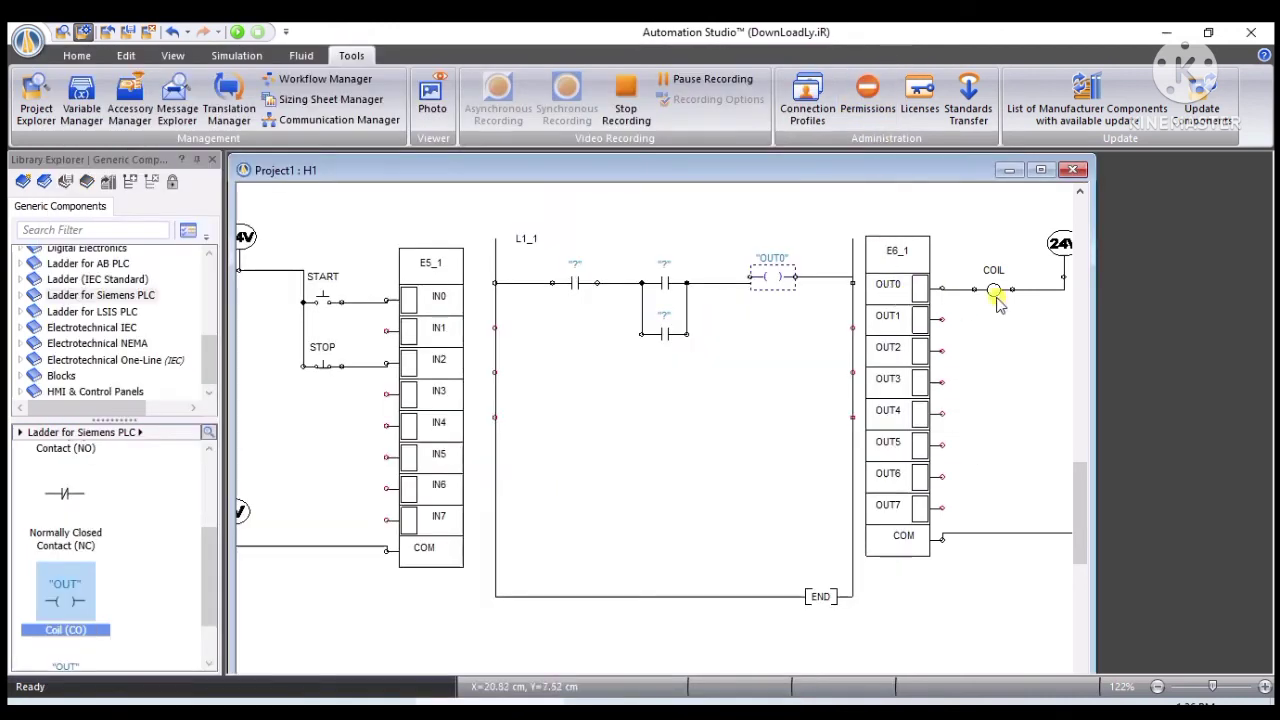
Step: Link the parallel Normally Open Contact in the lower branch to the OUT0 variable
double_click(664, 337)
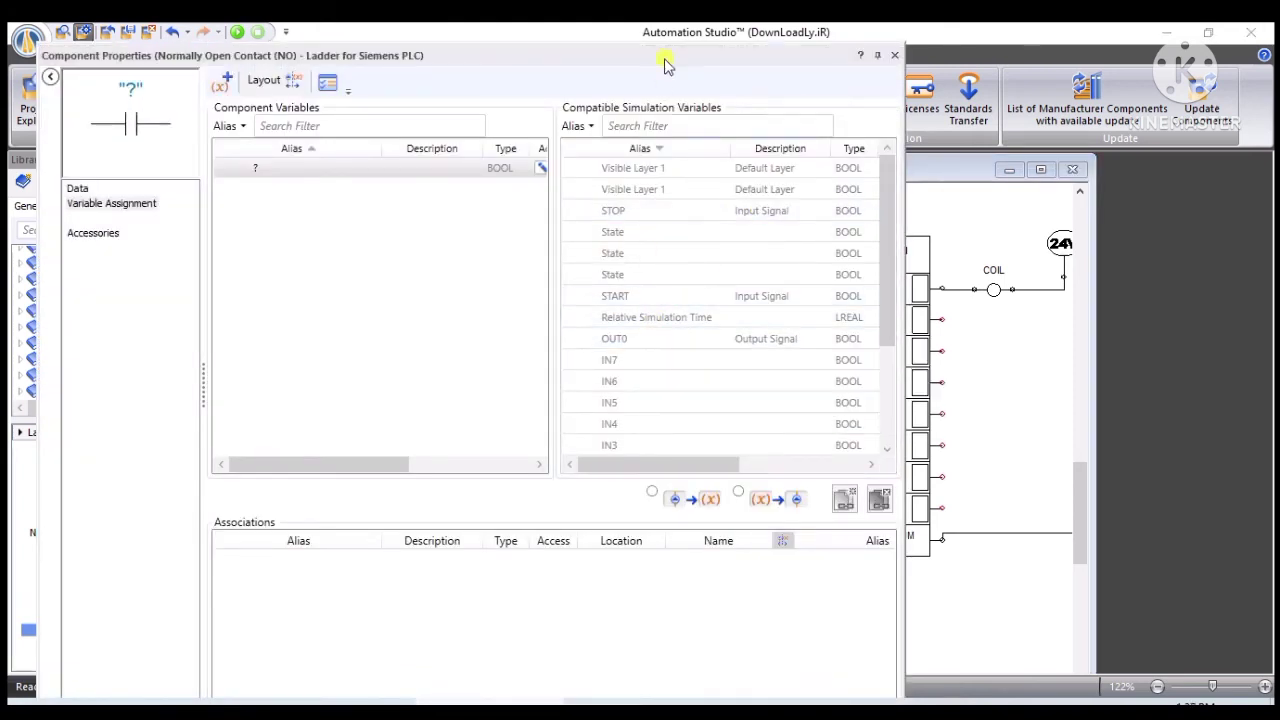
scroll(666, 280, down, 2)
scroll(660, 347, up, 2)
right_click(660, 345)
click(702, 351)
click(894, 57)
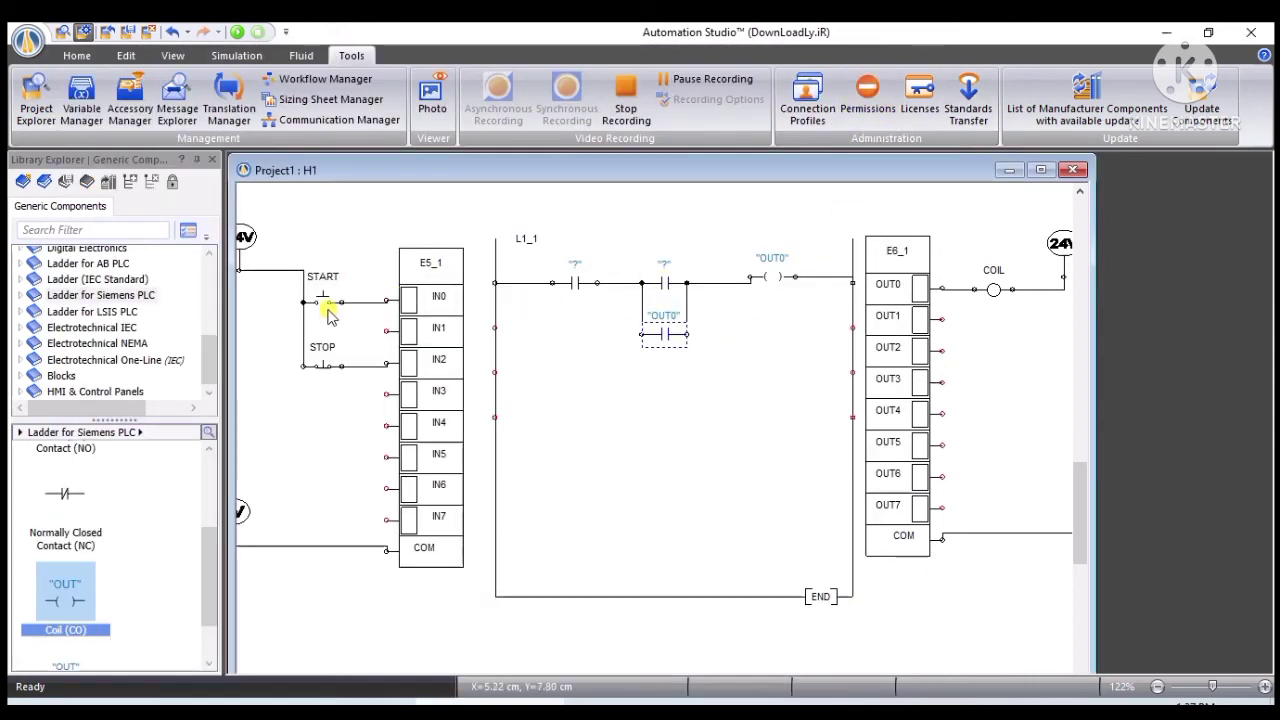
Step: Link the upper Normally Open Contact of the parallel pair to the input card's IN0 variable
double_click(664, 284)
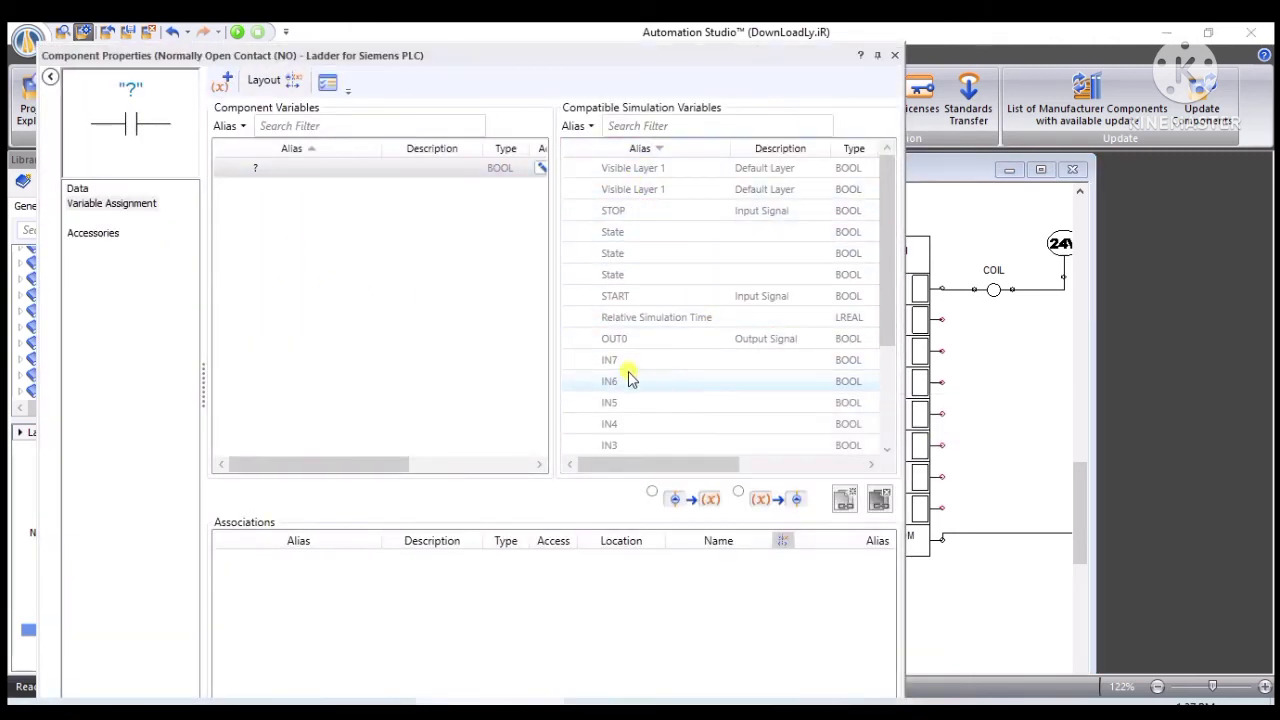
scroll(650, 370, down, 3)
mouse_move(657, 366)
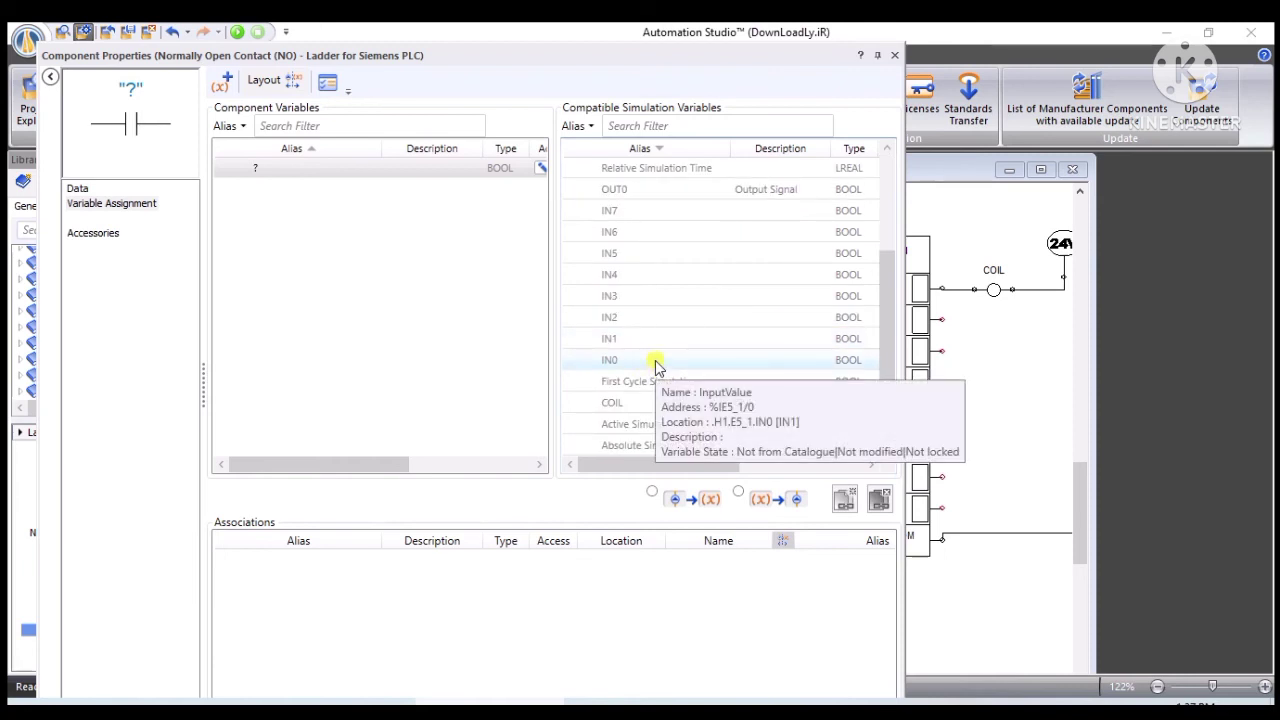
right_click(657, 366)
click(695, 374)
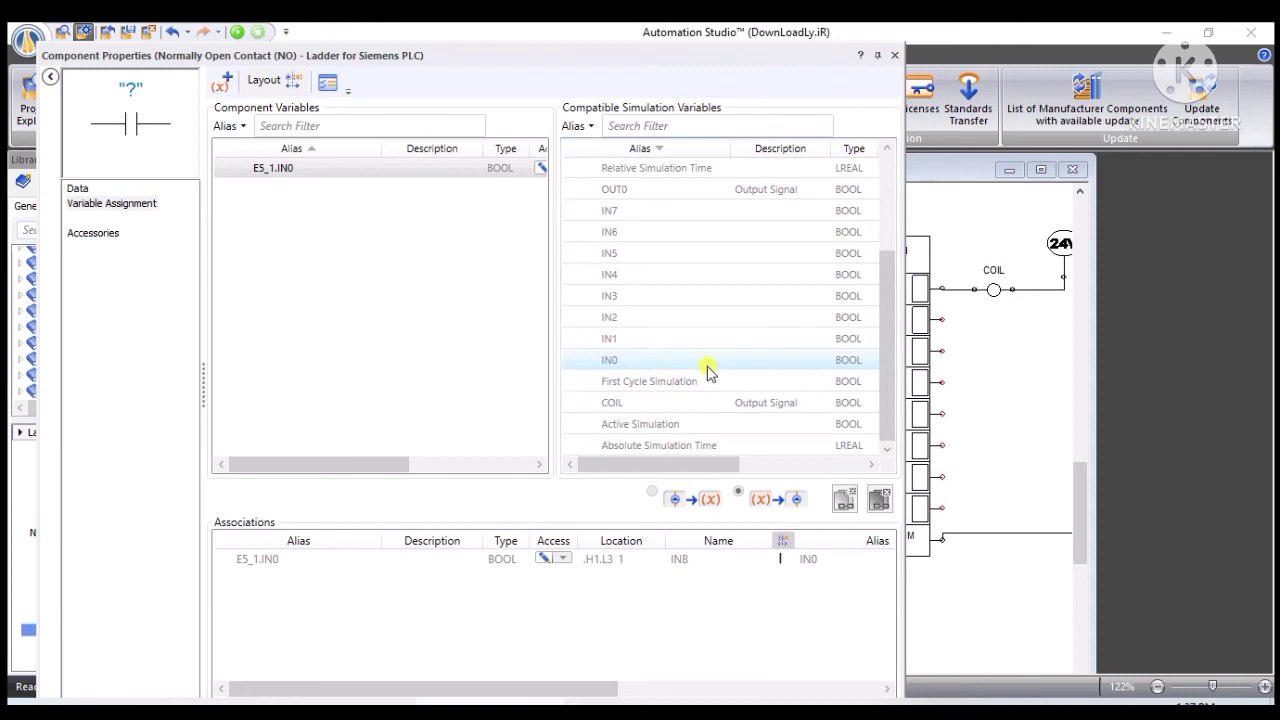
click(897, 57)
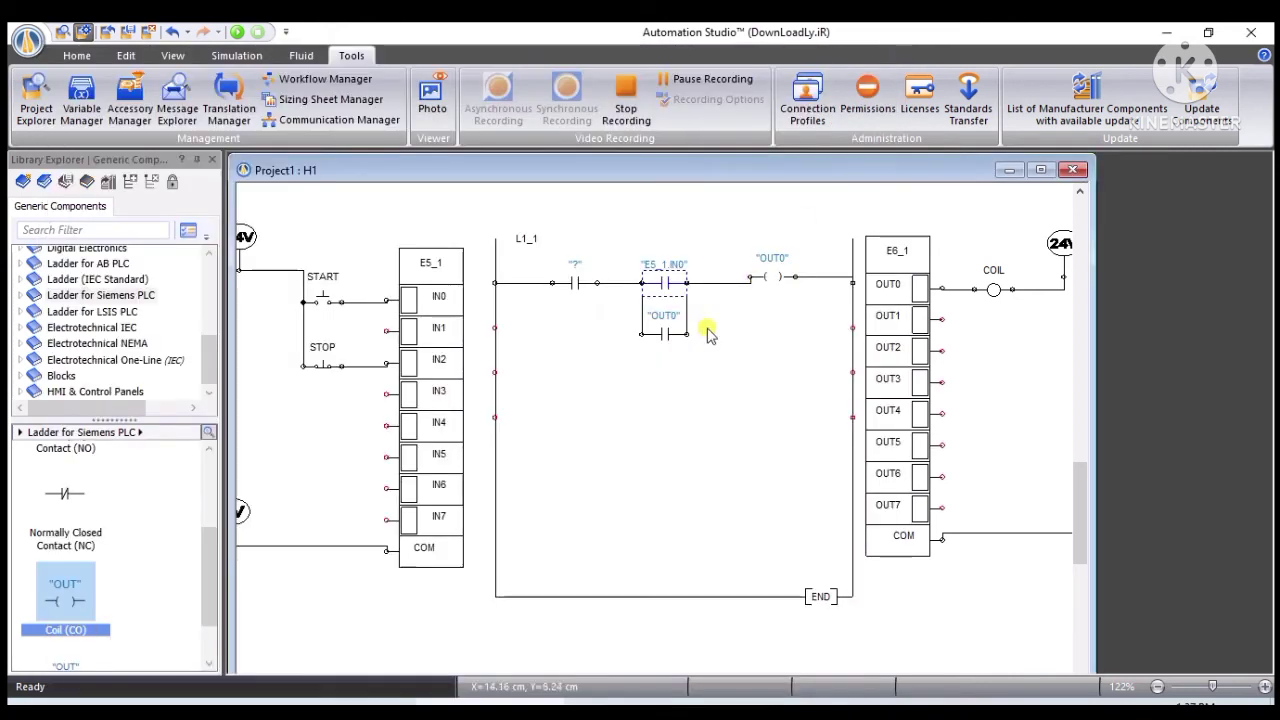
Step: Link the first Normally Open Contact on the ladder row to the input card's IN2 variable
click(578, 284)
double_click(578, 284)
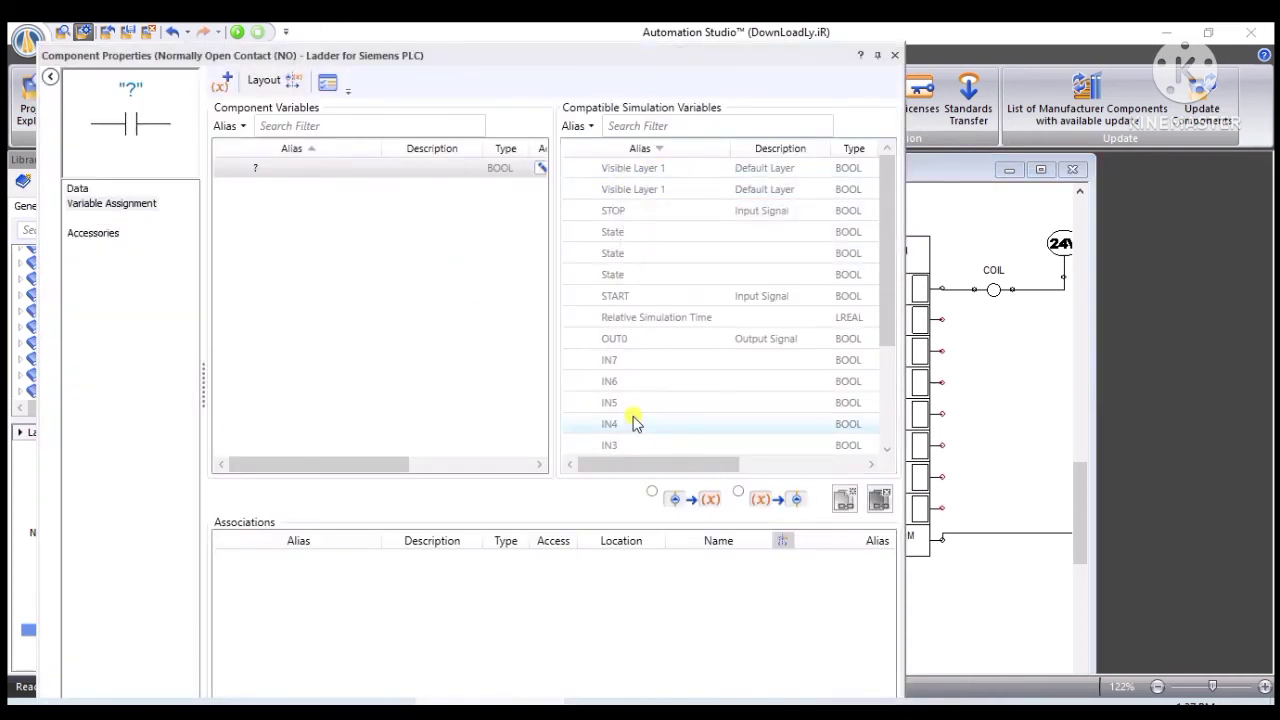
scroll(631, 400, down, 2)
right_click(637, 336)
click(700, 344)
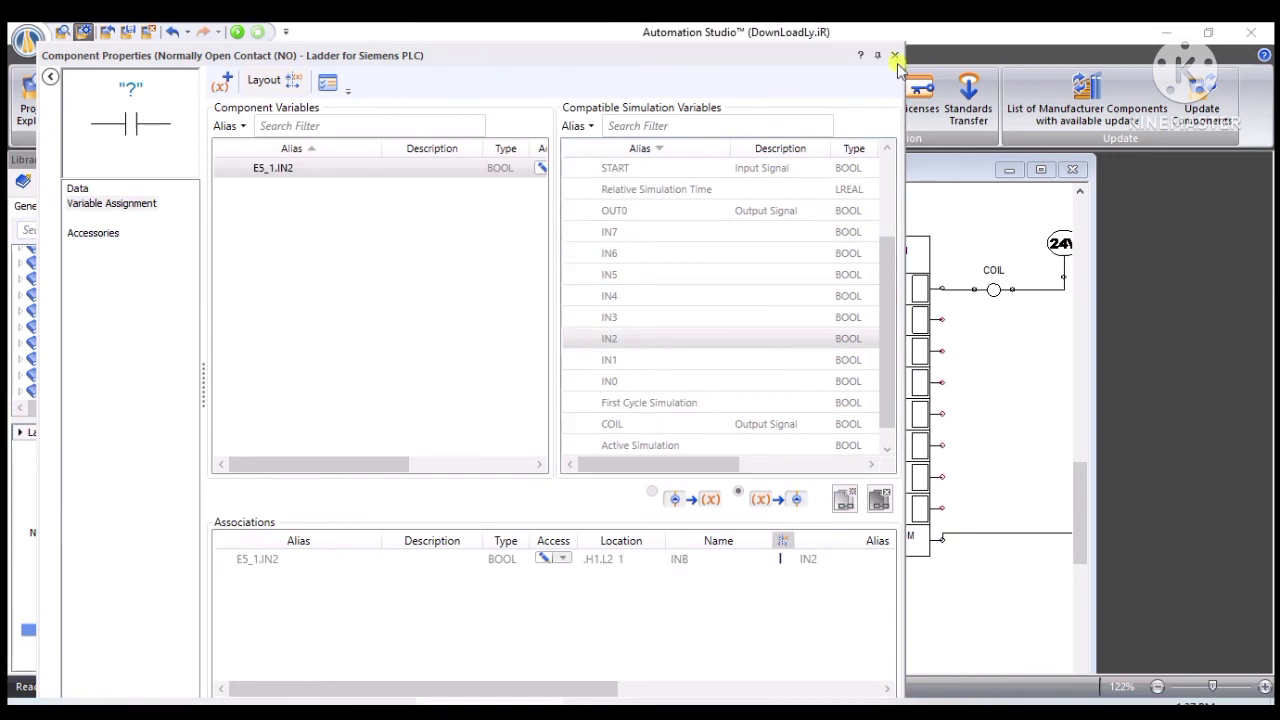
click(896, 56)
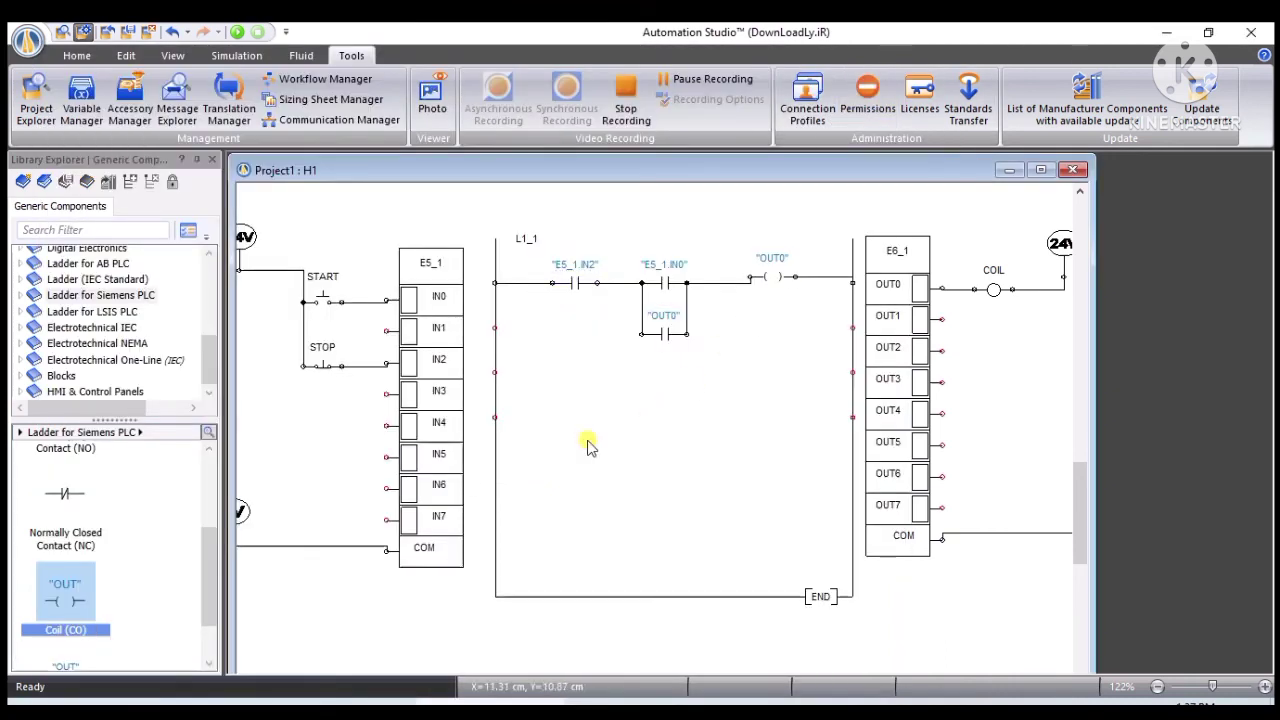
Step: Place a round-type Momentary Push-Button from HMI & Control Panels below the ladder with the alias STOP
drag(380, 616, 414, 594)
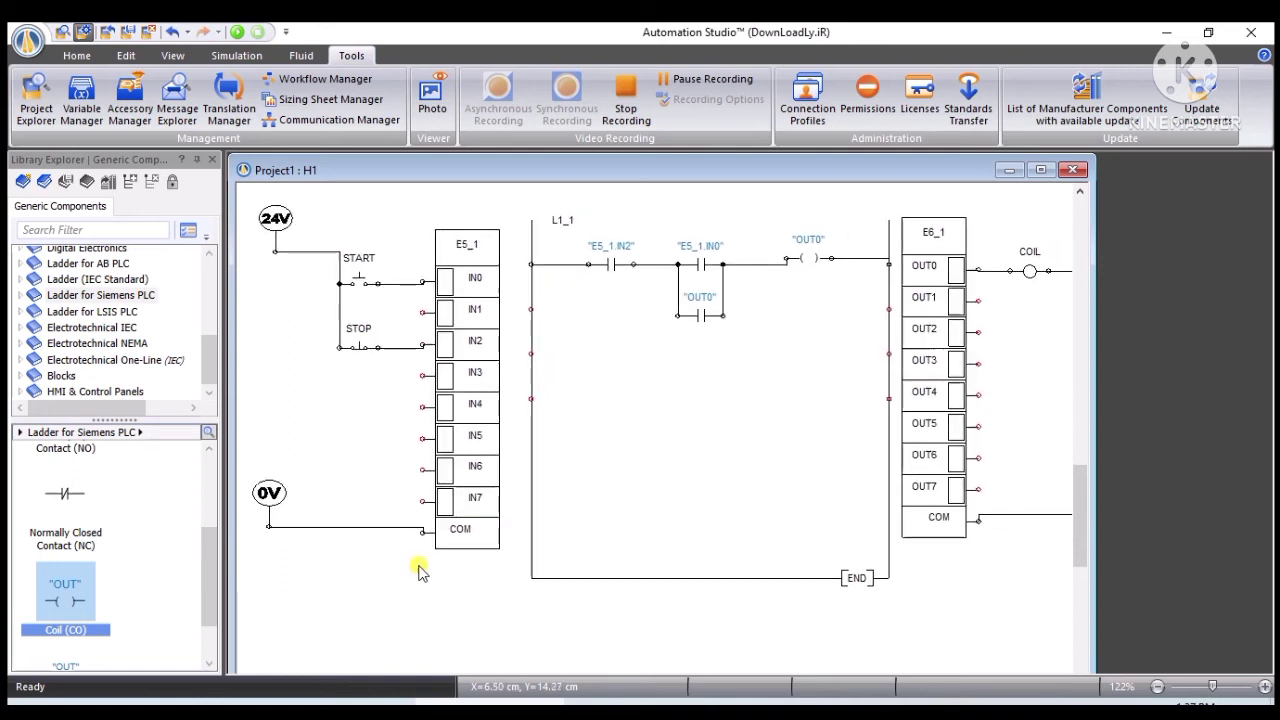
scroll(420, 565, down, 2)
scroll(434, 556, down, 2)
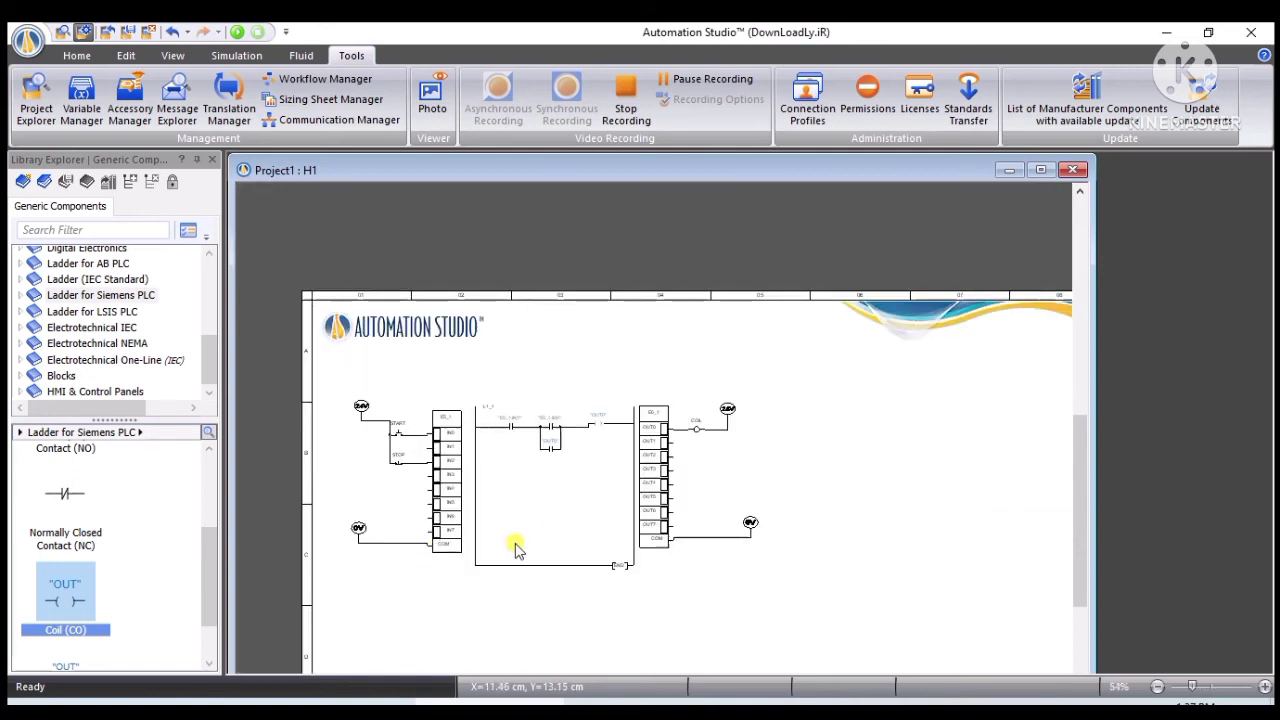
drag(500, 571, 435, 471)
click(100, 392)
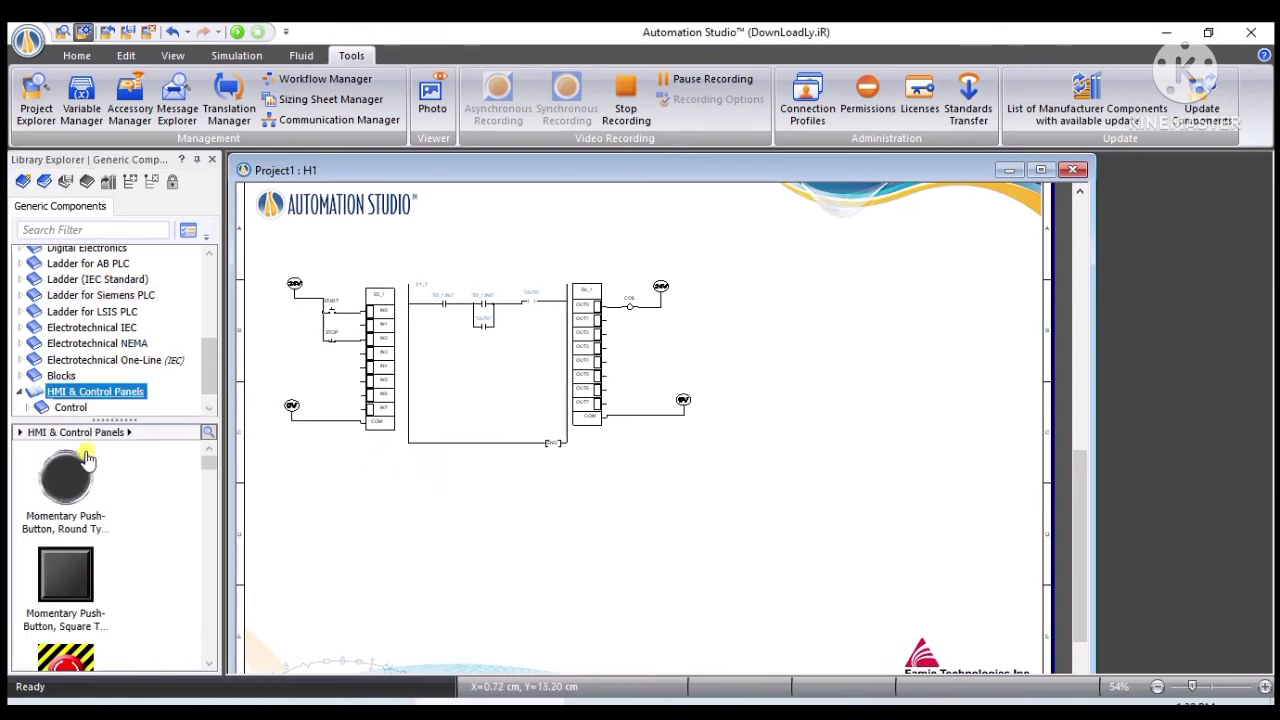
drag(65, 480, 432, 487)
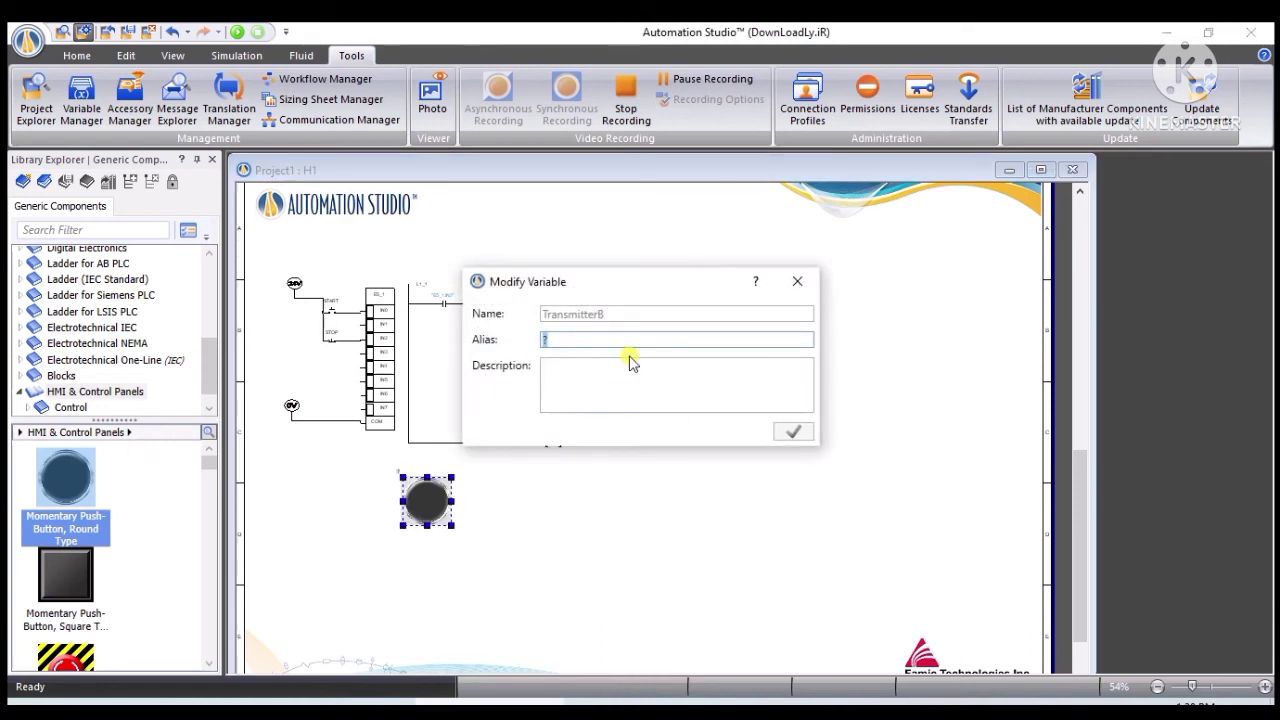
key(BackSpace)
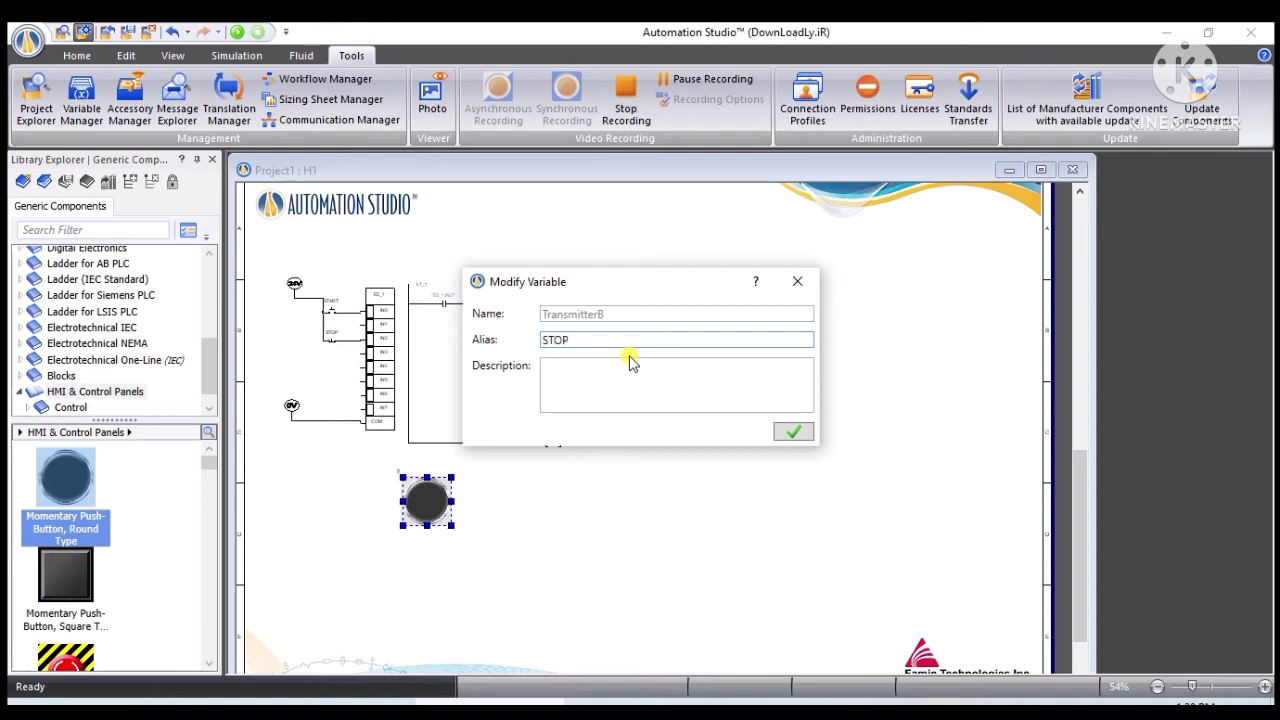
click(790, 432)
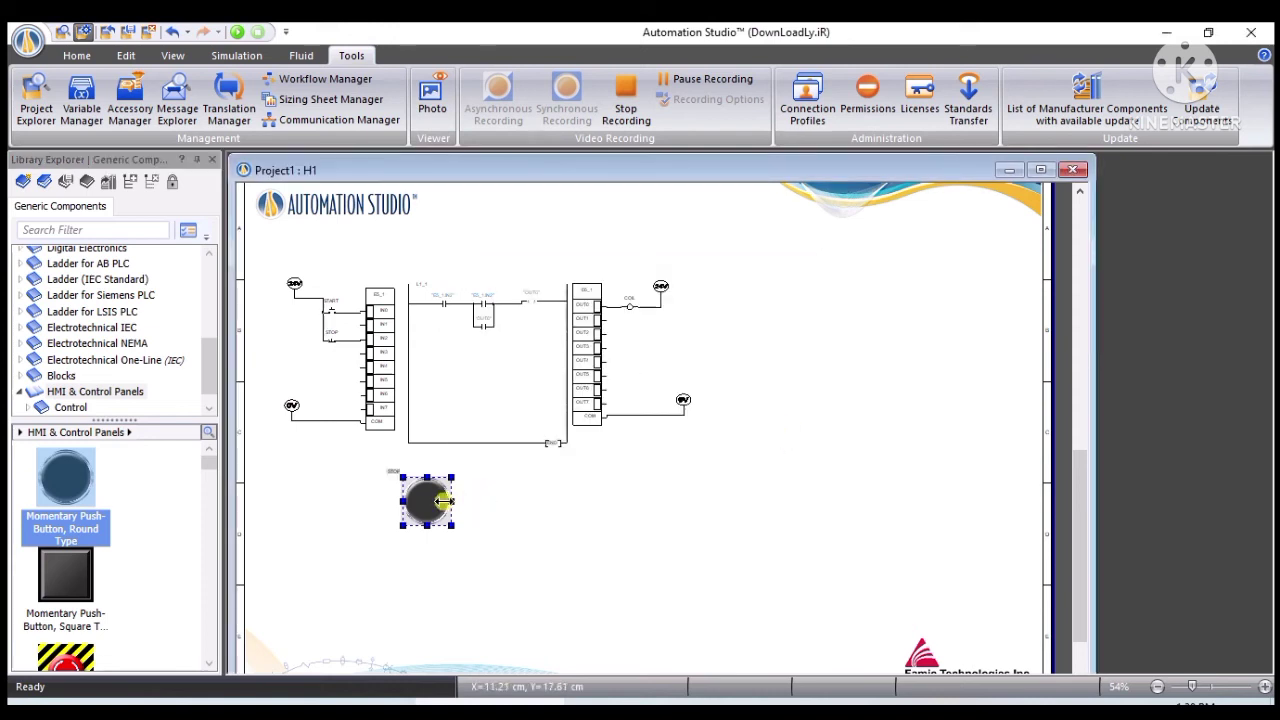
Step: Duplicate the STOP round push-button and place the copy just to its right
right_click(416, 502)
click(440, 165)
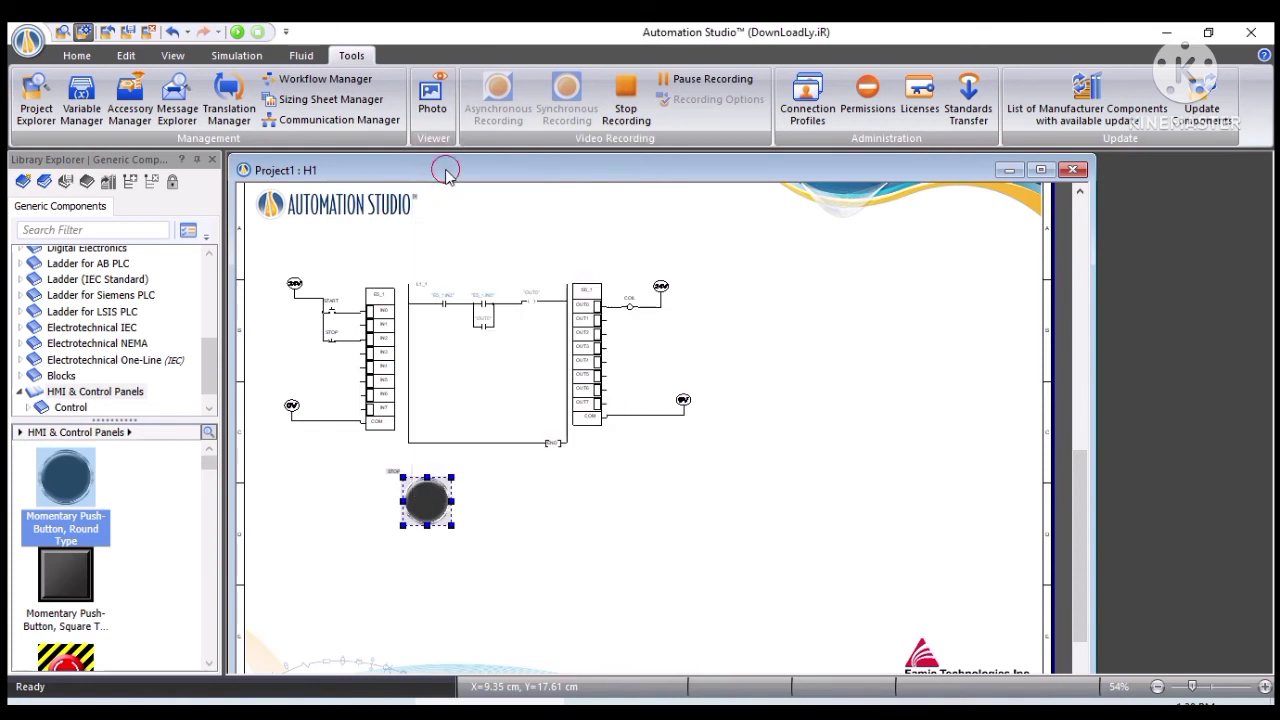
right_click(514, 503)
click(557, 162)
drag(569, 215, 506, 508)
Step: Change the copied push-button's alias to START and its component colour to Green
double_click(506, 510)
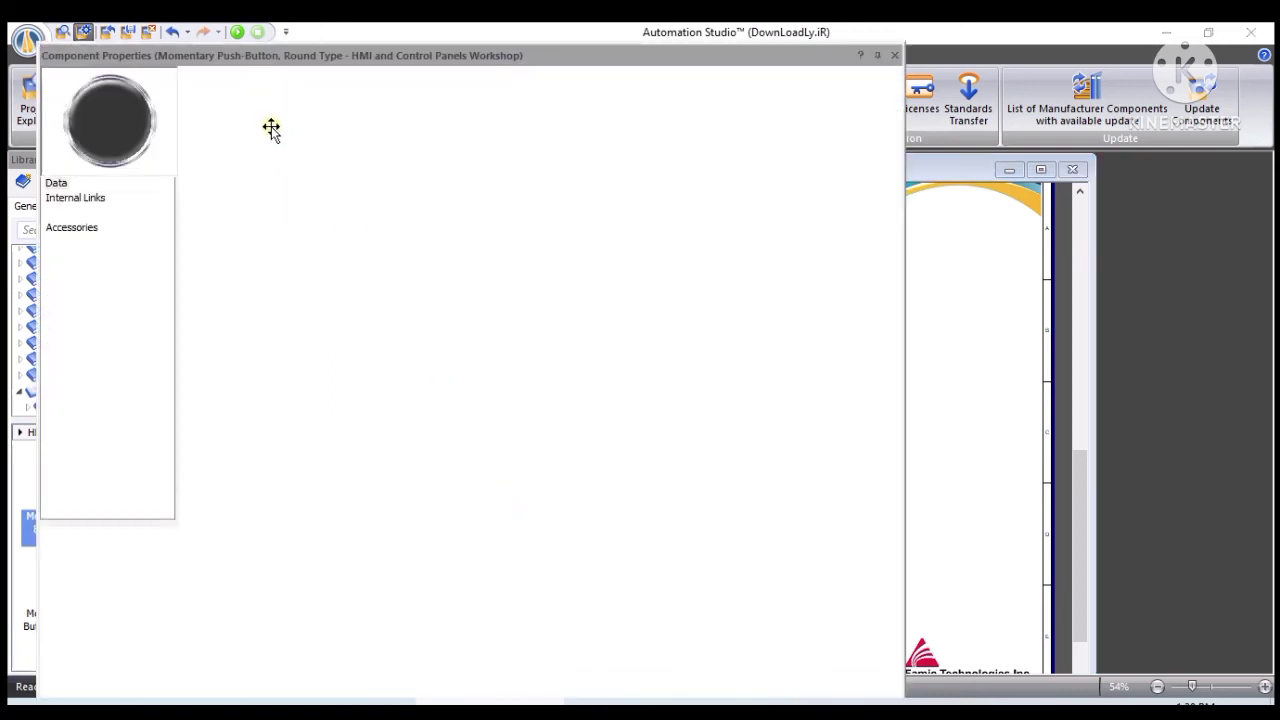
click(370, 152)
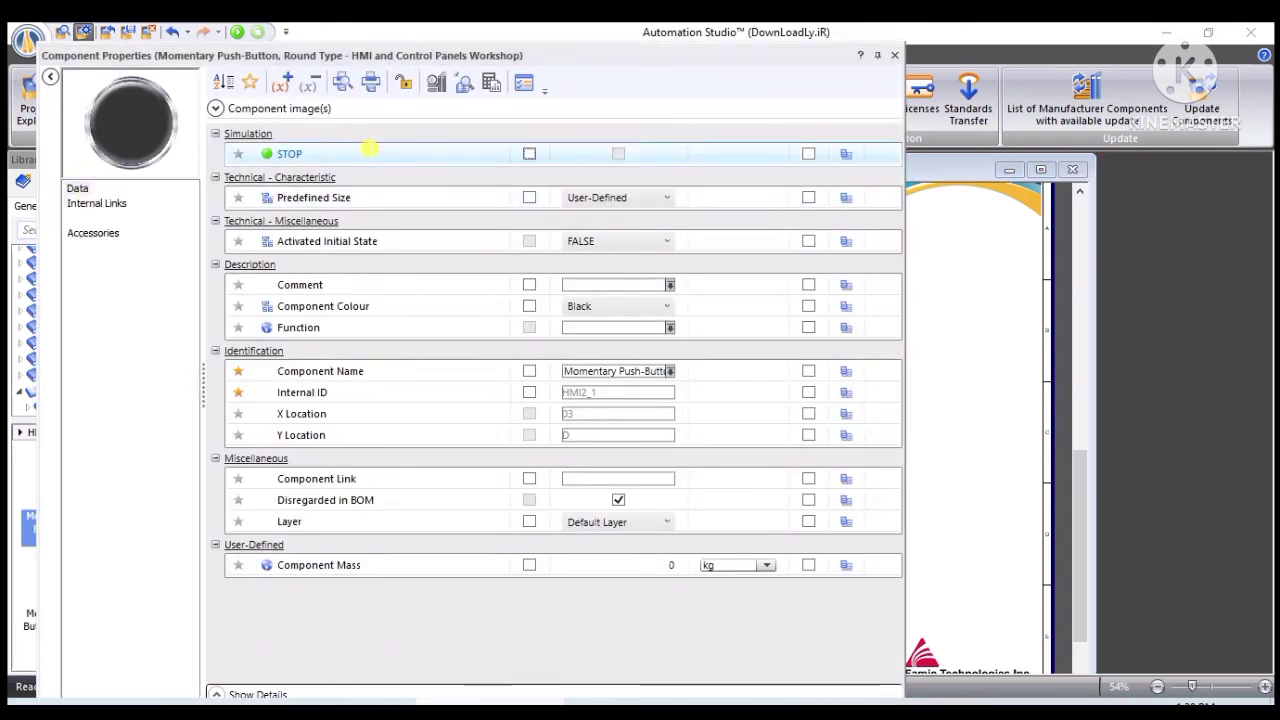
click(370, 152)
click(370, 152)
click(666, 306)
click(612, 327)
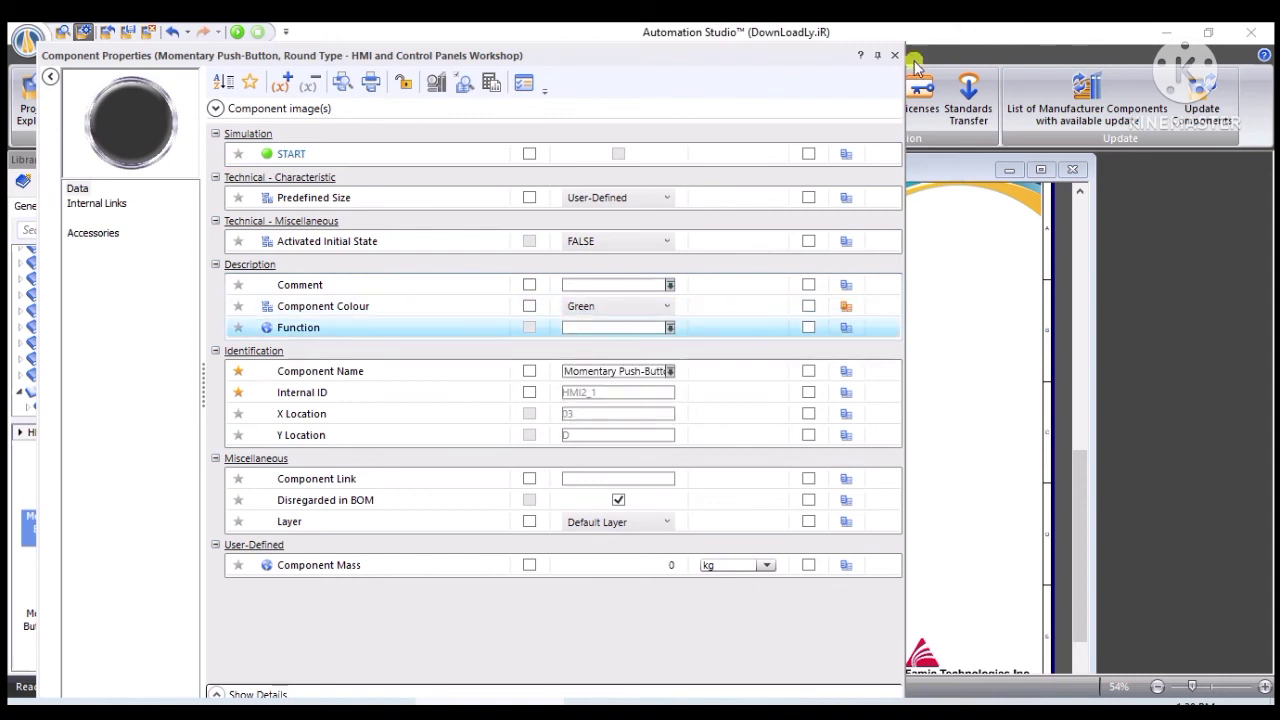
click(894, 55)
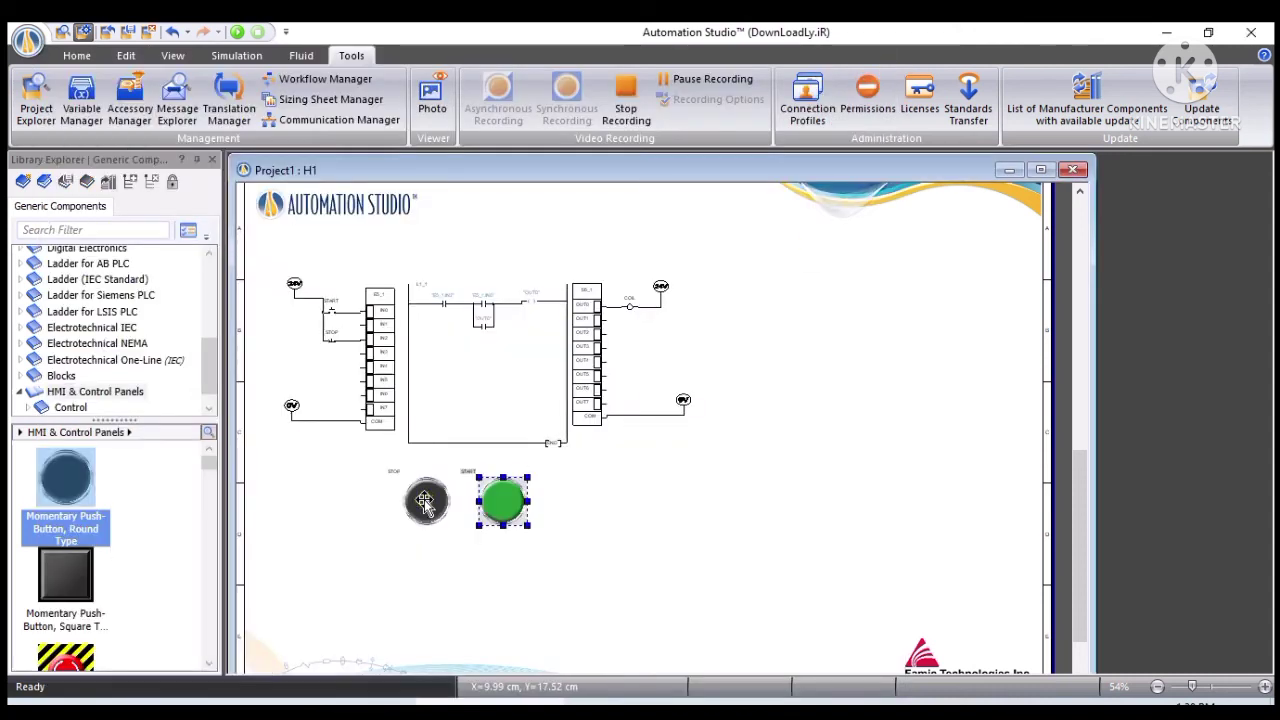
Step: Set the STOP round push-button's component colour to Red
double_click(425, 503)
click(644, 318)
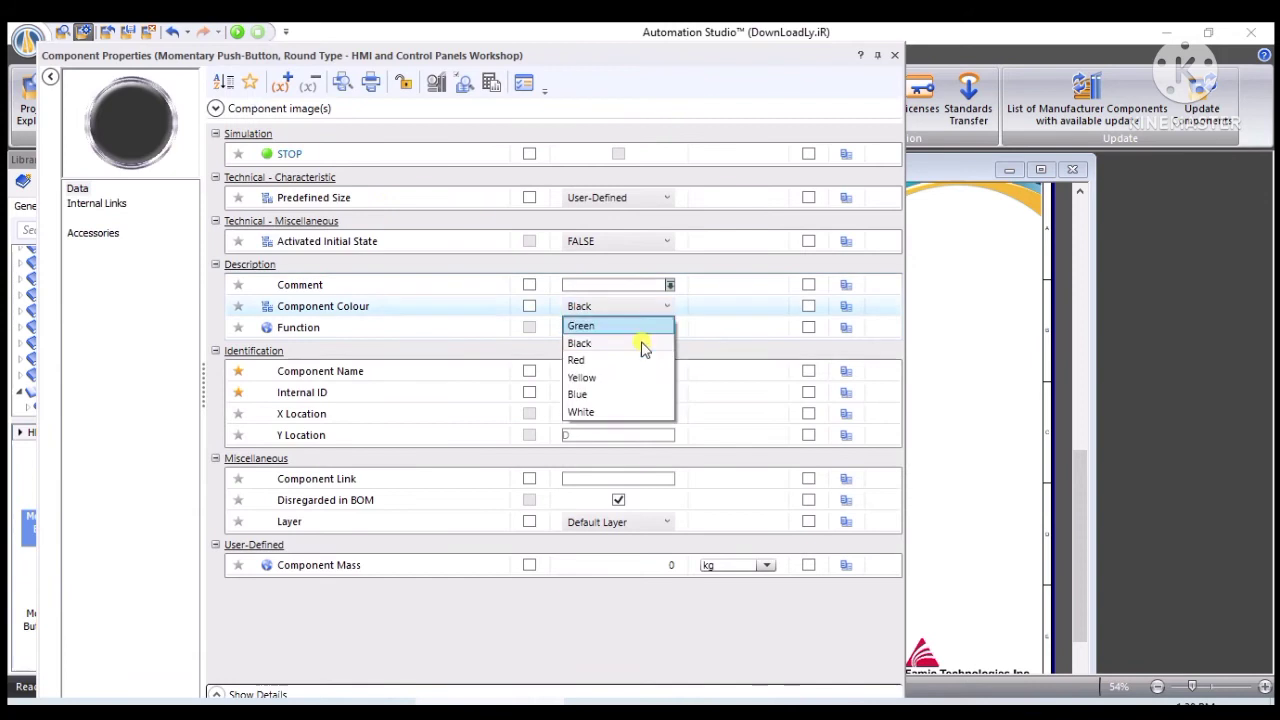
click(609, 358)
click(894, 55)
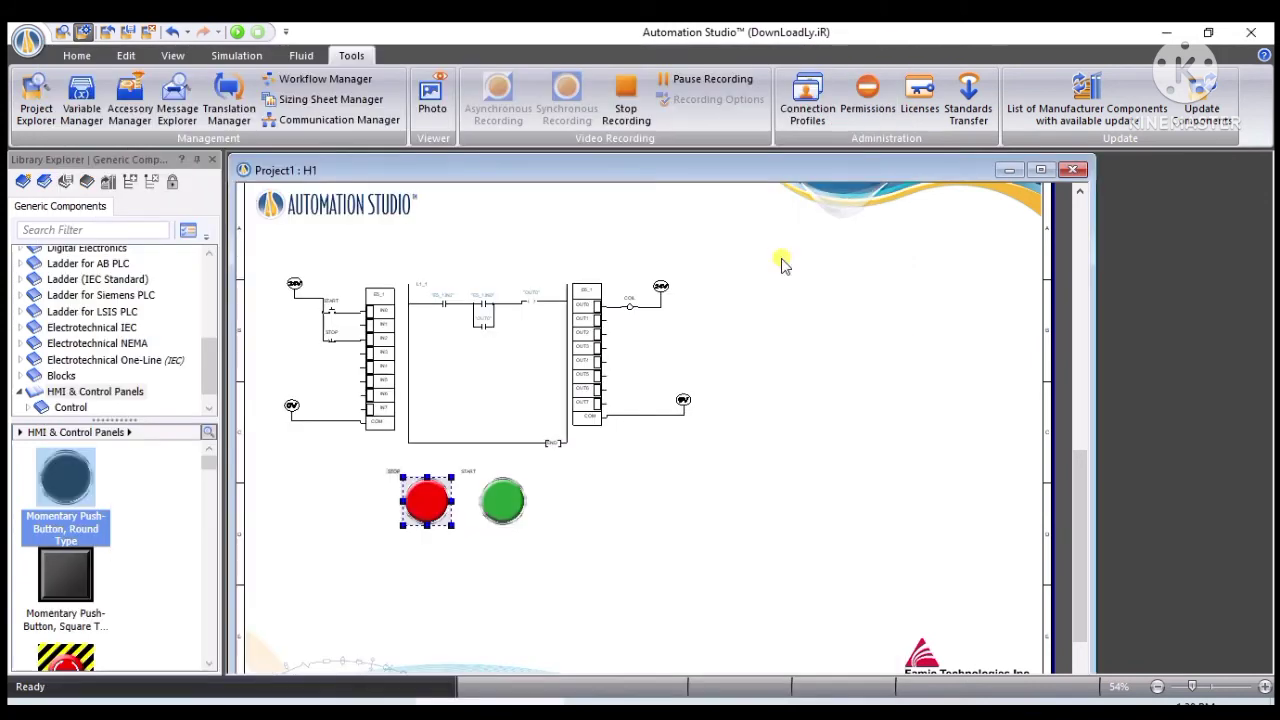
Step: Set the red push-button's STOP label to font size 20 and move it beneath the button
click(588, 506)
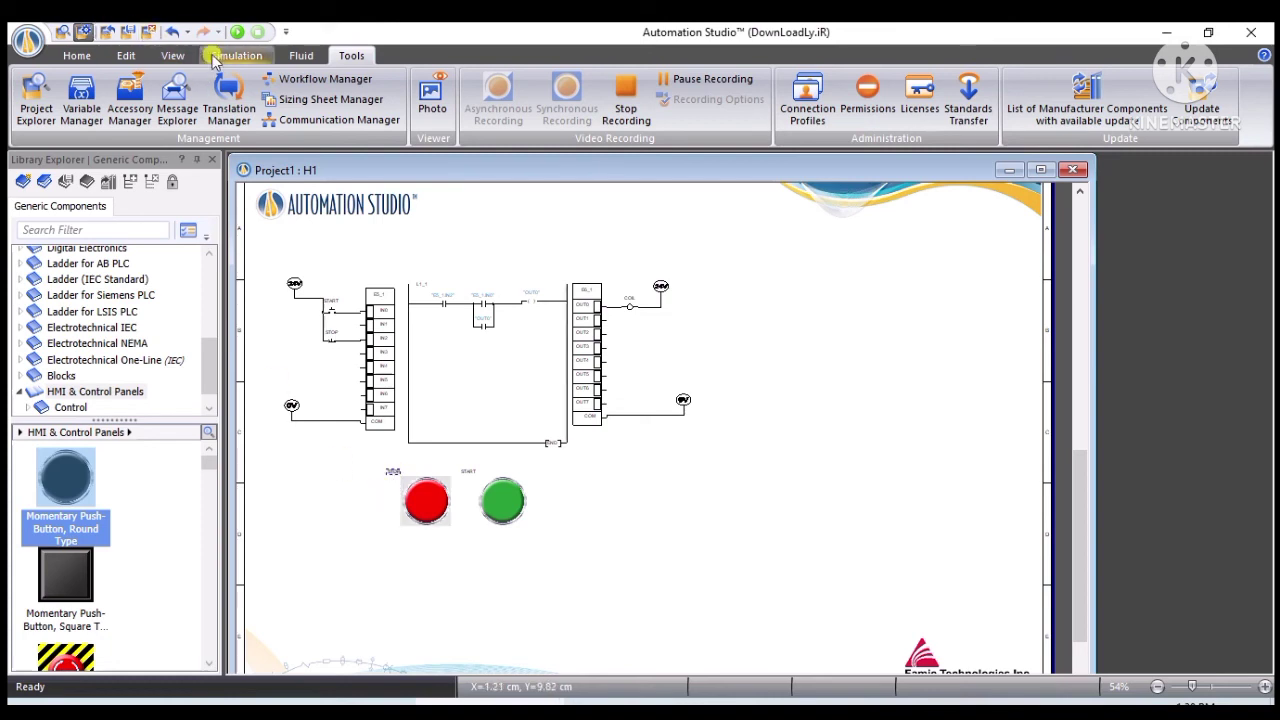
click(128, 55)
click(338, 79)
scroll(351, 200, down, 2)
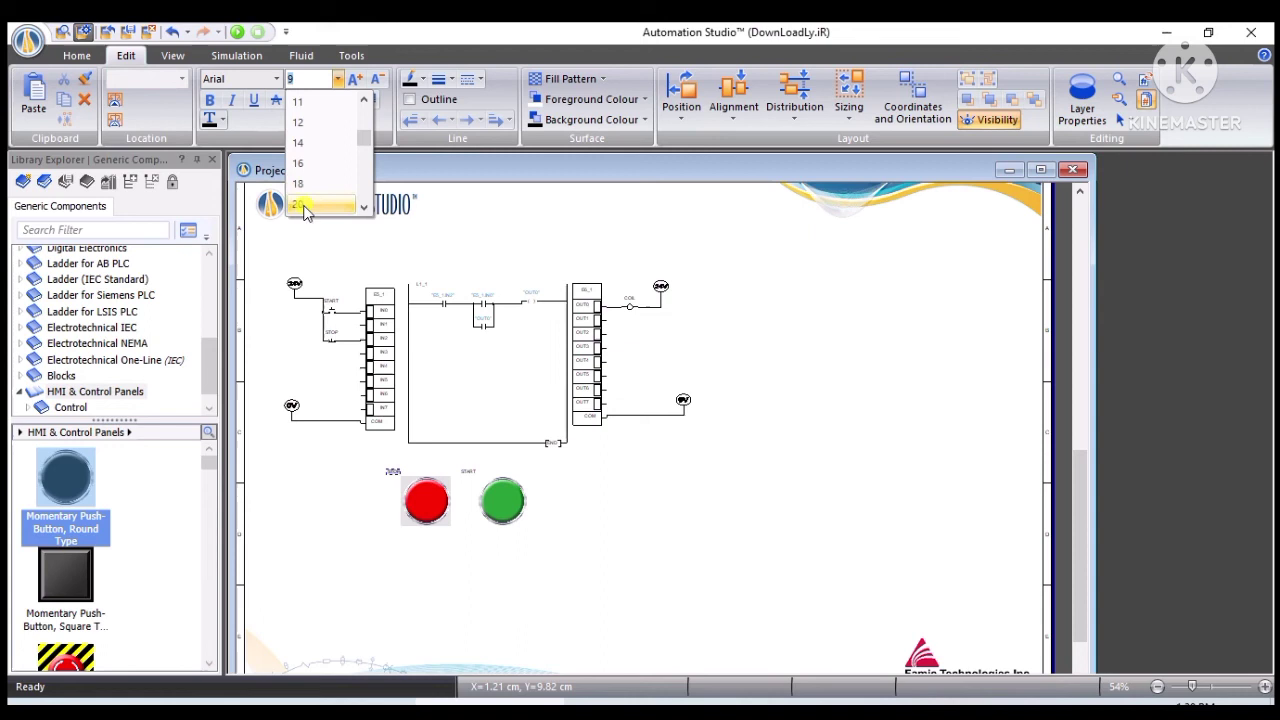
click(298, 204)
drag(382, 466, 425, 558)
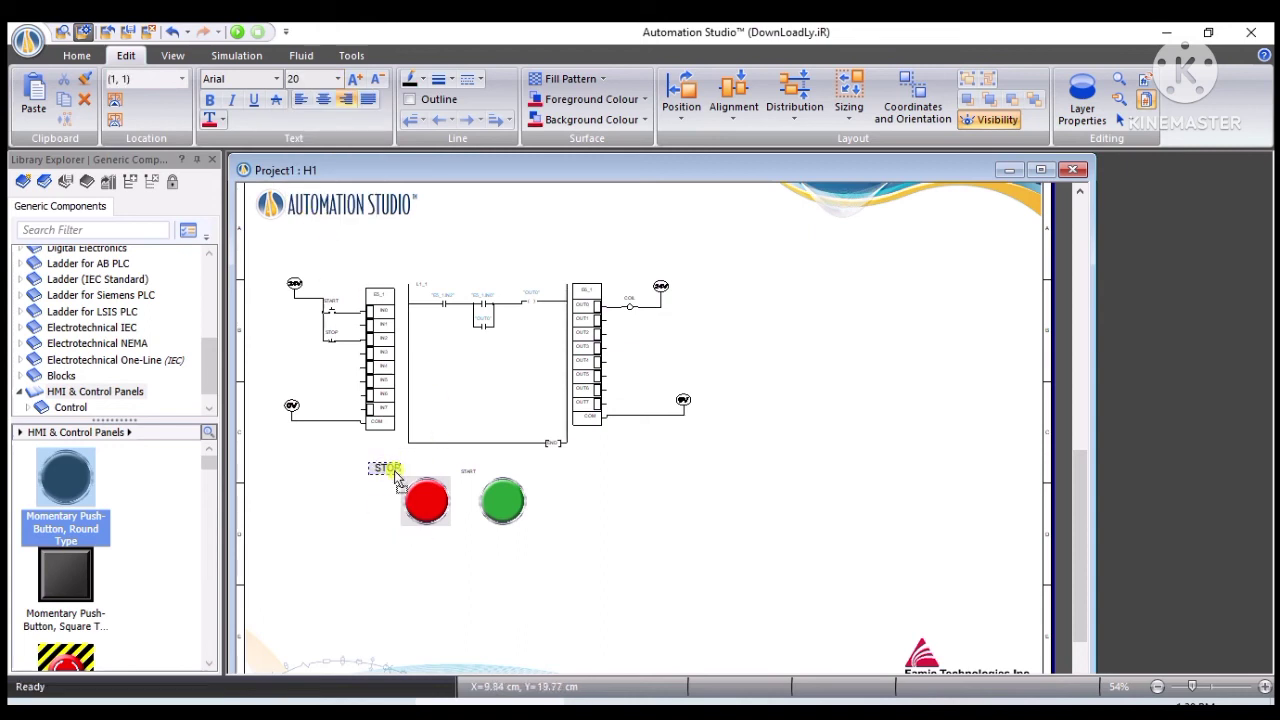
Step: Set the green push-button's START label to font size 20 and move it beneath the button
click(467, 471)
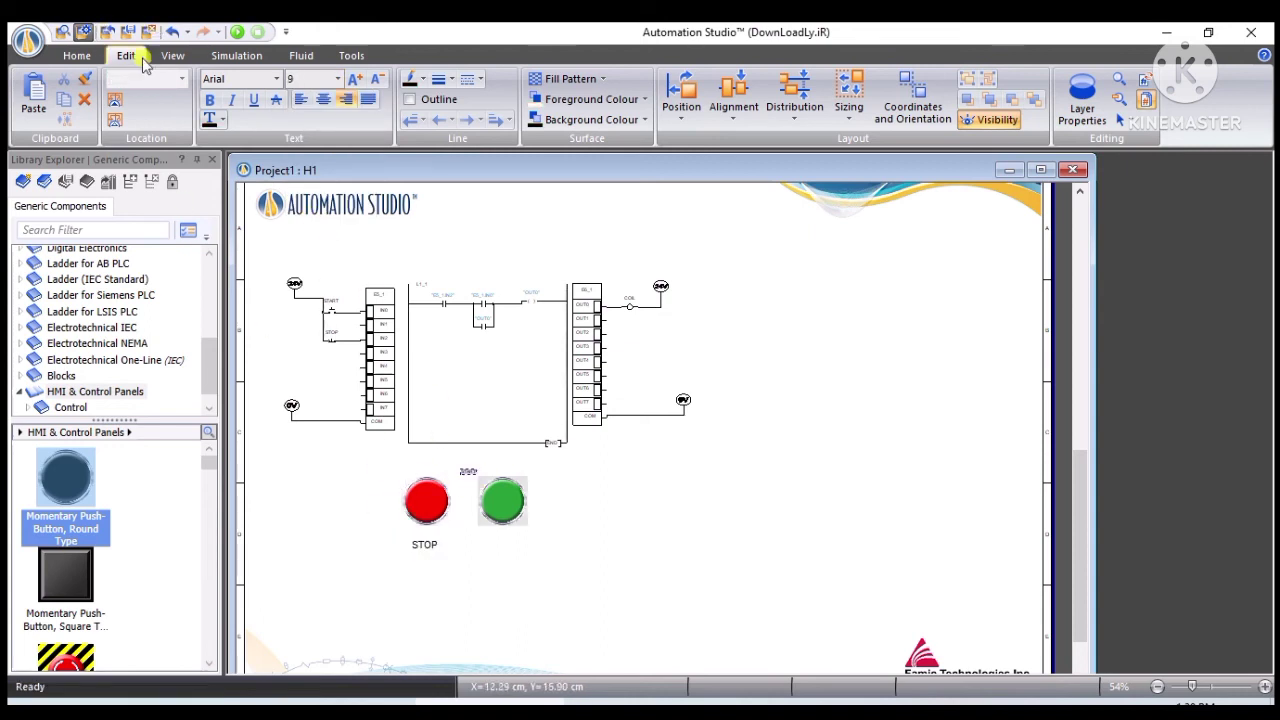
click(338, 79)
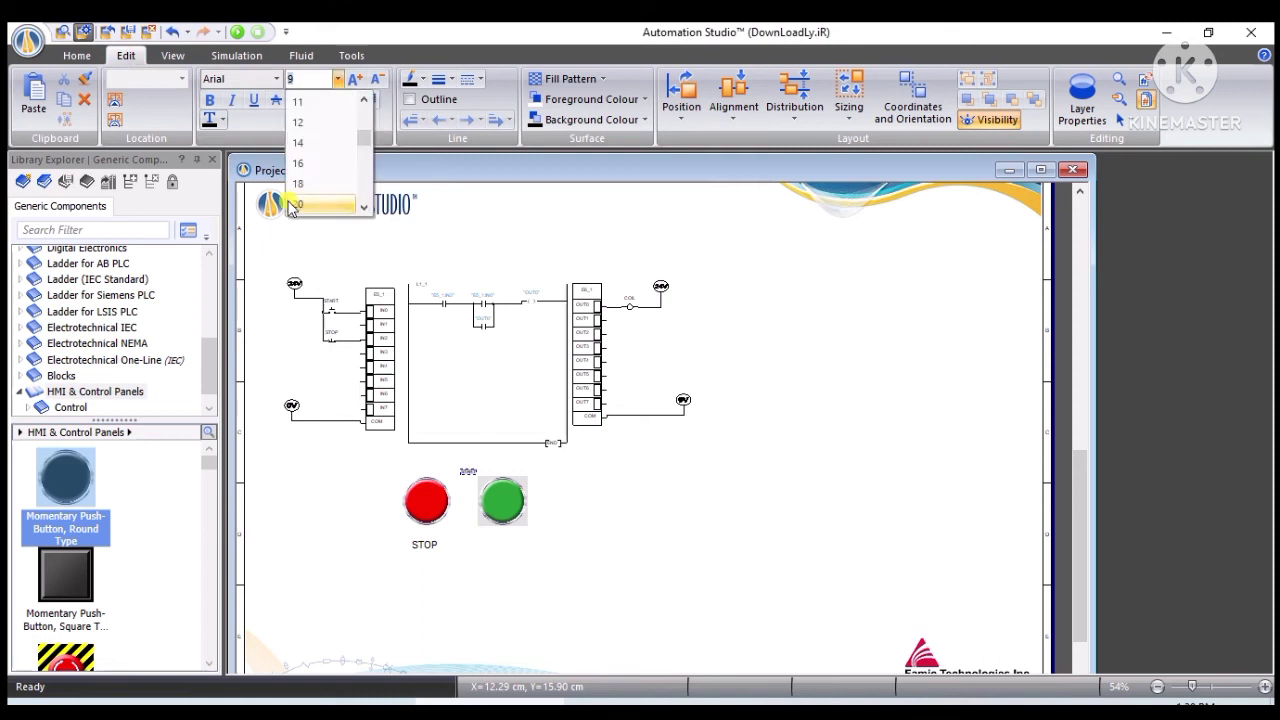
click(297, 208)
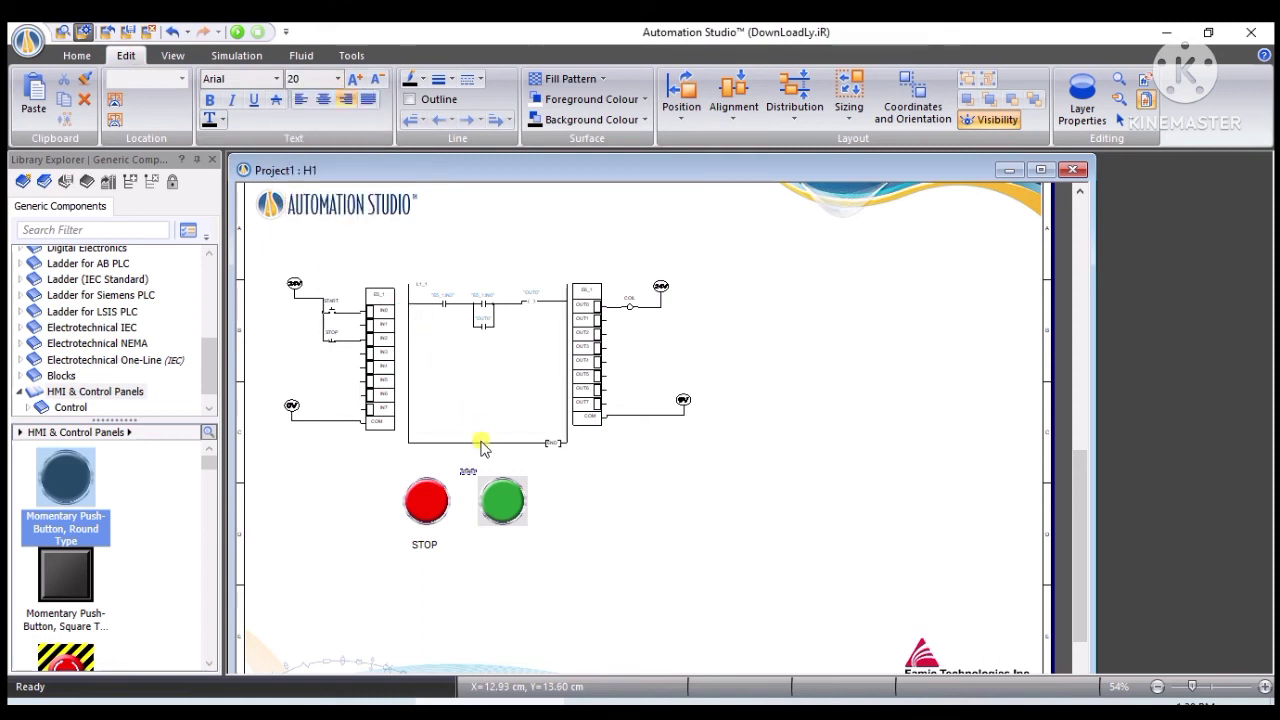
drag(470, 468, 518, 556)
Step: Place a Round Pilot Light from HMI & Control Panels to the right of the green START button
scroll(83, 565, down, 5)
scroll(83, 565, down, 5)
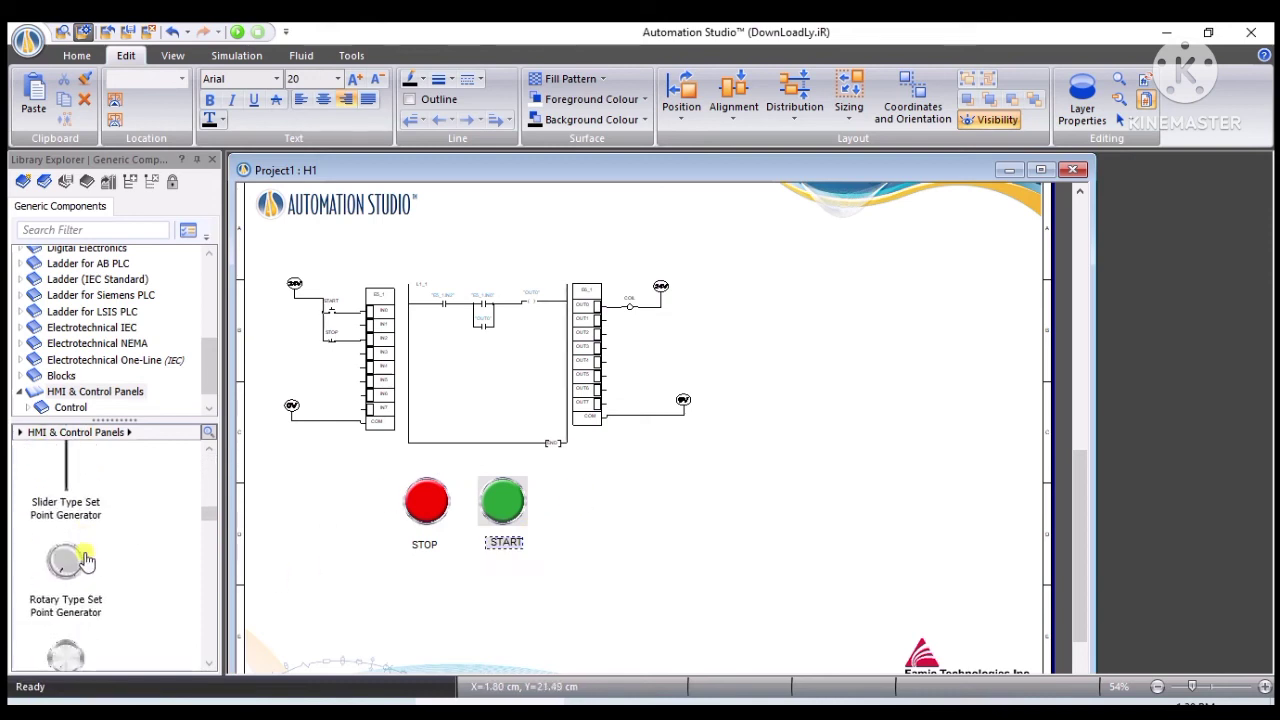
drag(65, 585, 609, 484)
click(609, 486)
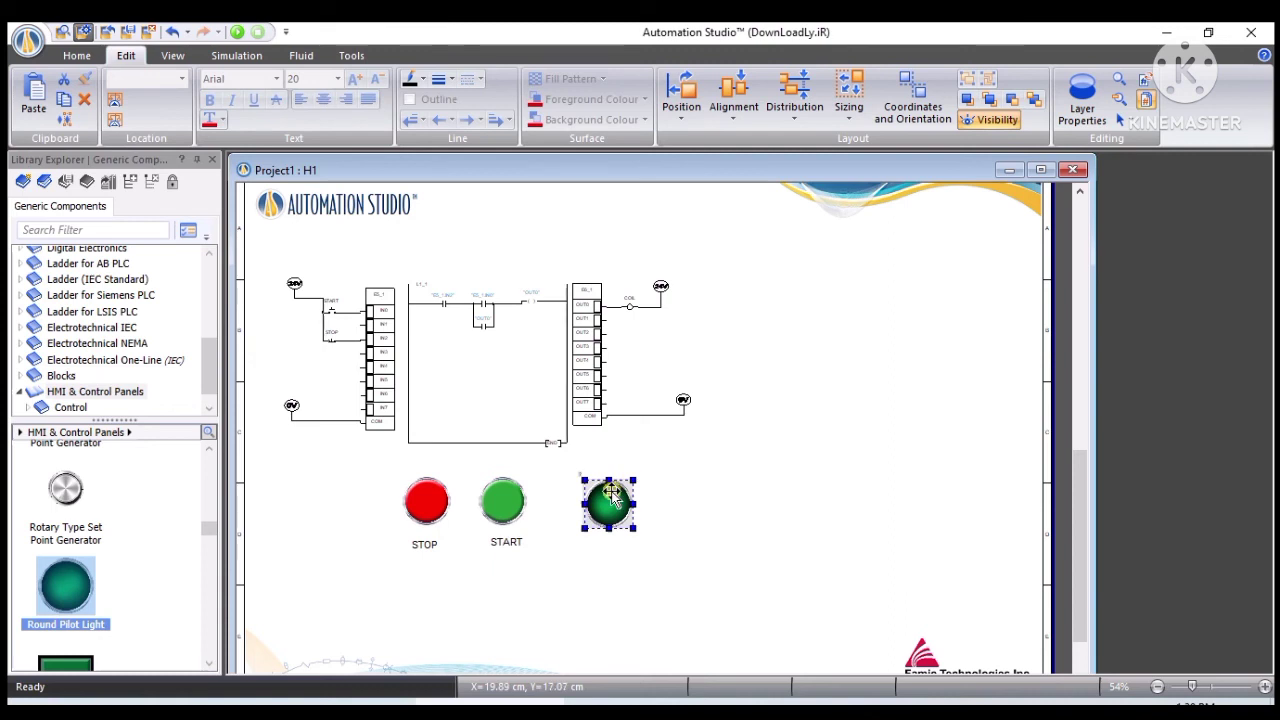
Step: Set the pilot light's colour to Yellow and its function to RUN, and move it slightly closer to the START button
double_click(613, 491)
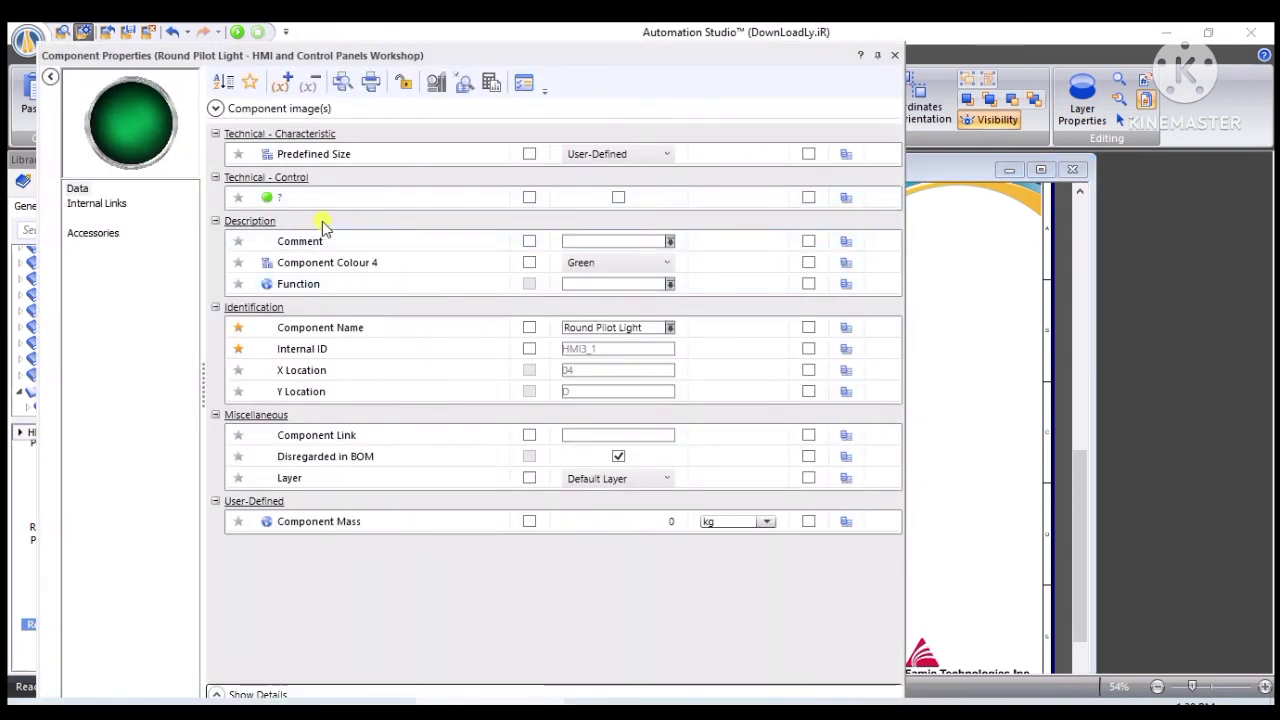
click(666, 263)
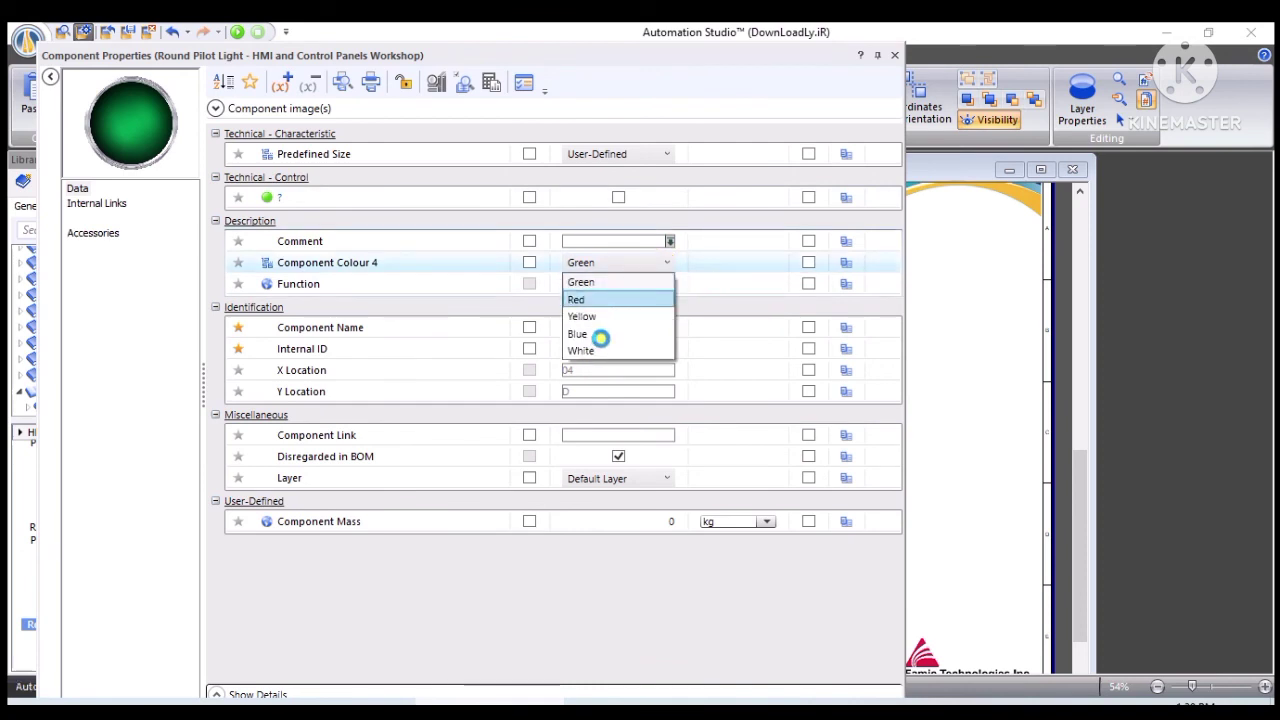
click(600, 316)
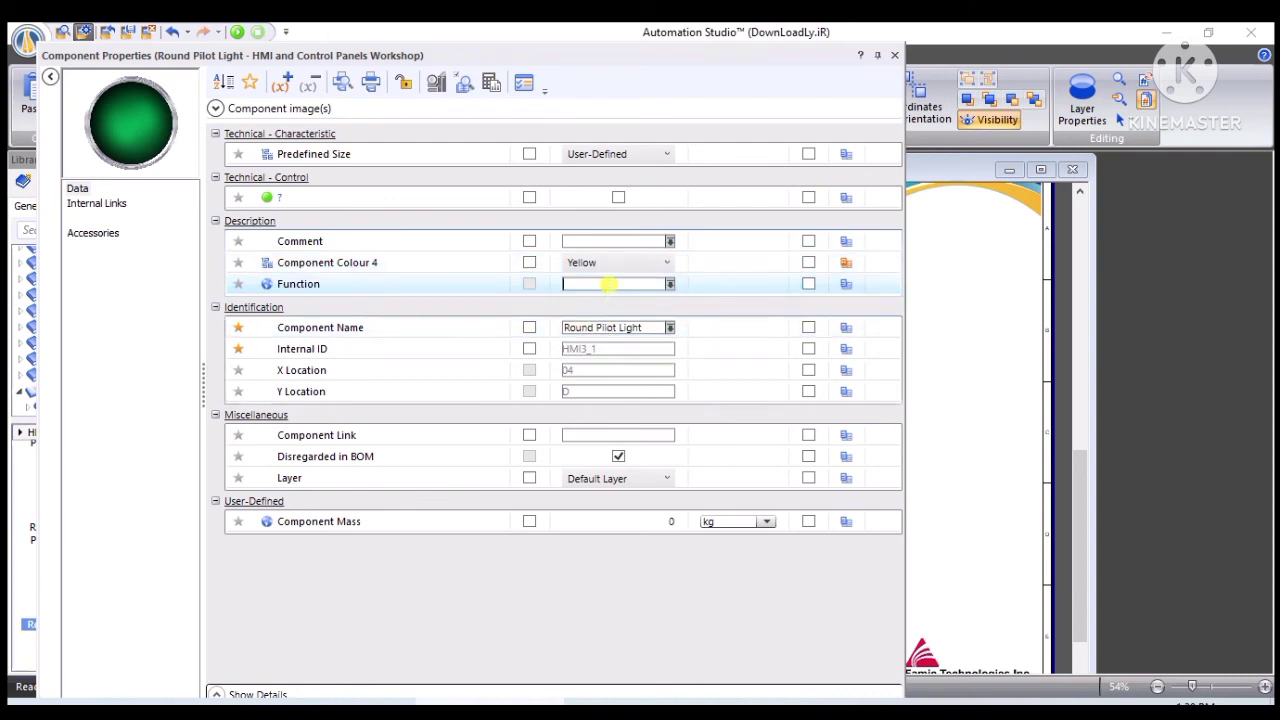
click(618, 287)
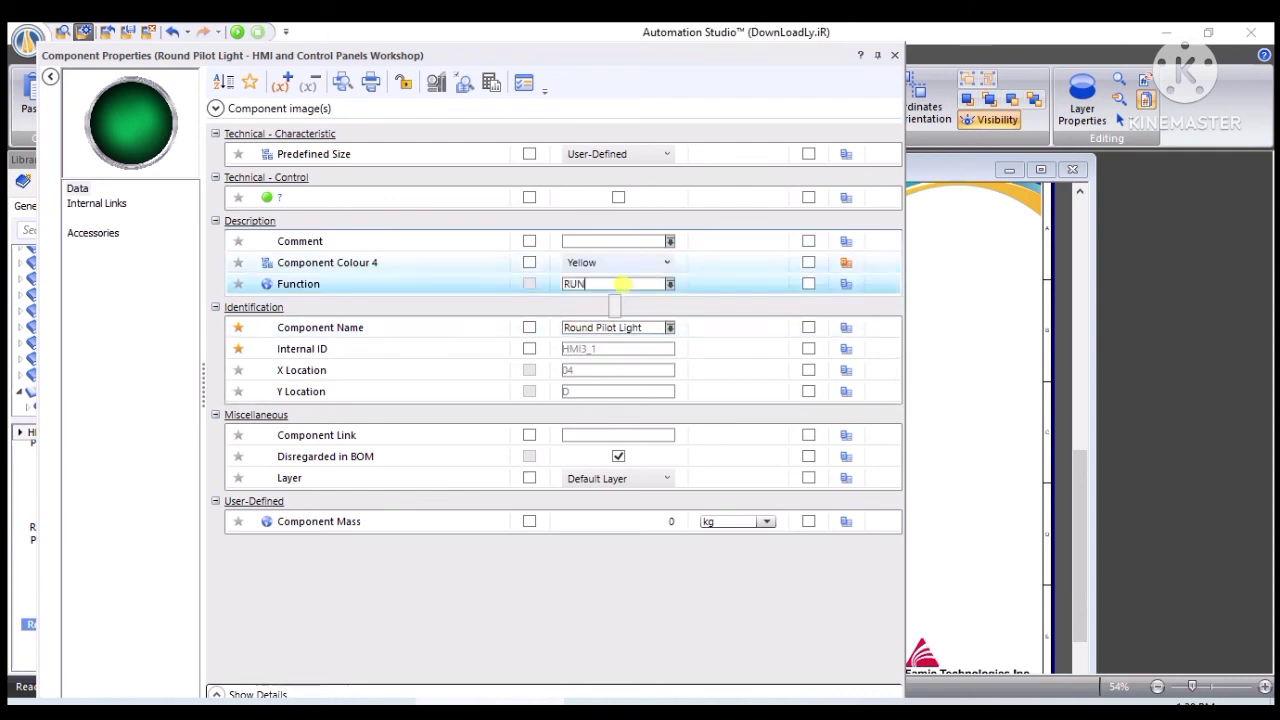
click(895, 58)
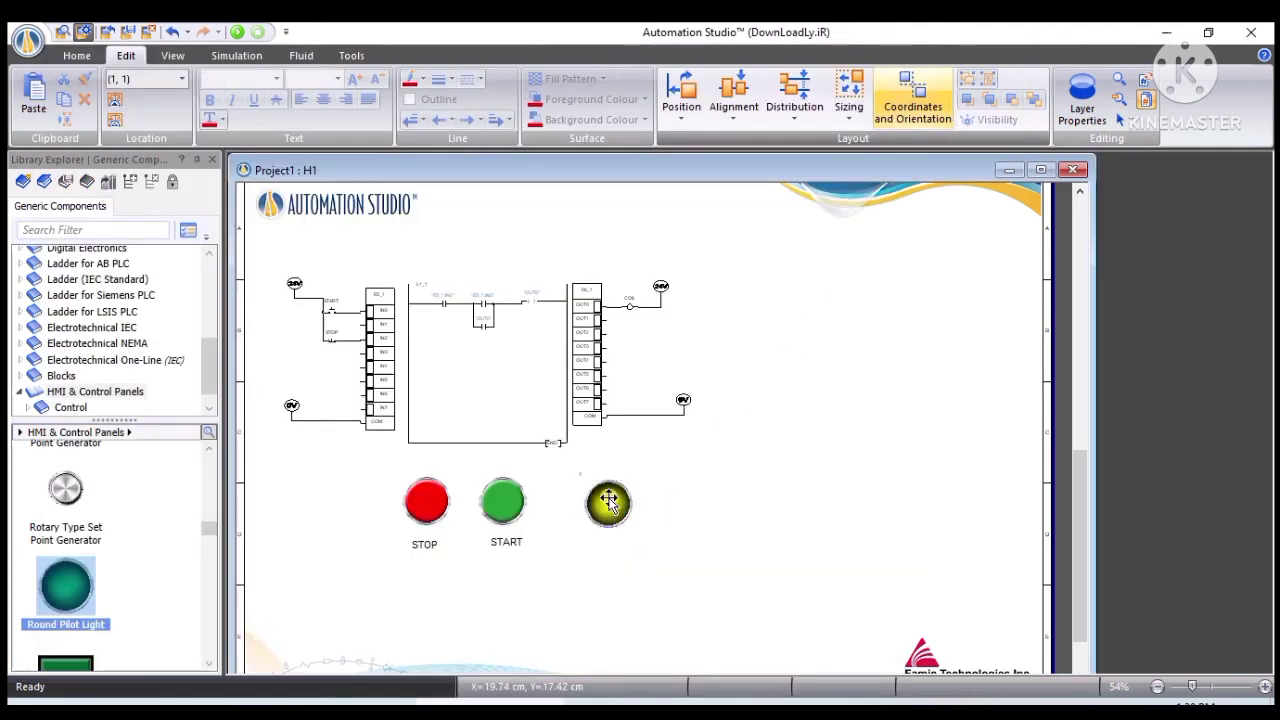
drag(608, 500, 594, 493)
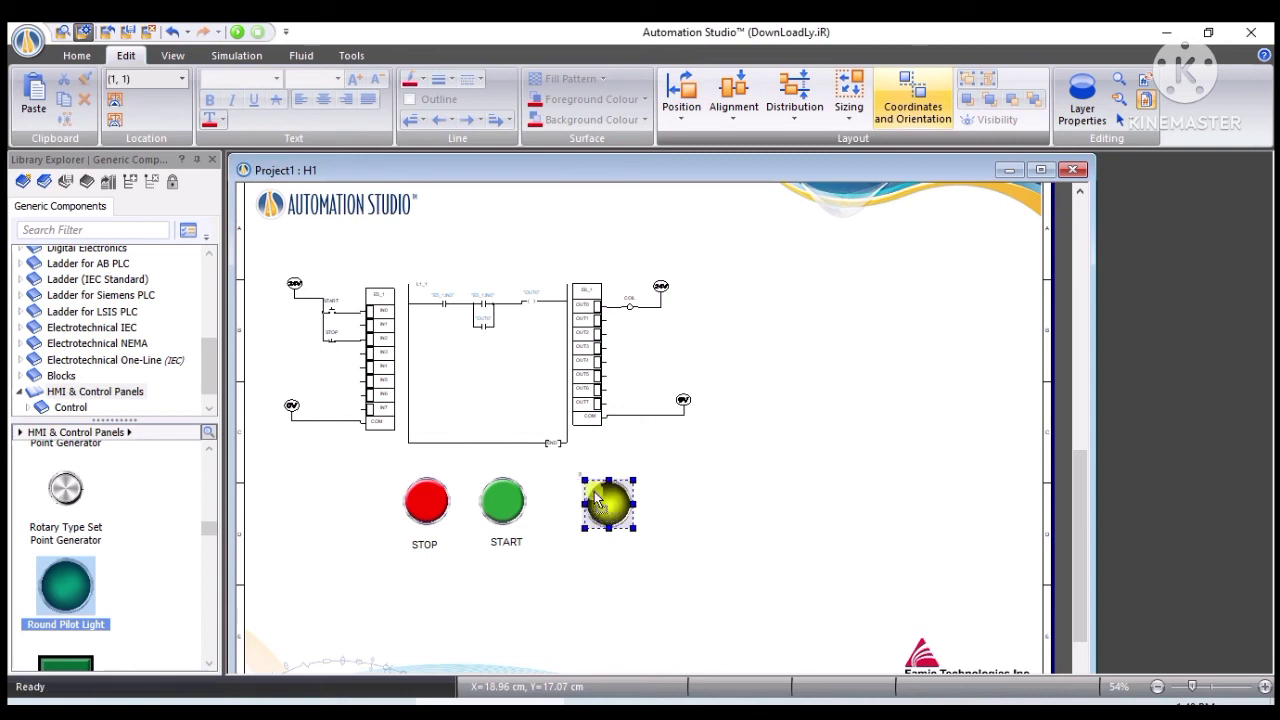
Step: Add a text label reading RUN below the yellow pilot light
click(74, 56)
click(773, 120)
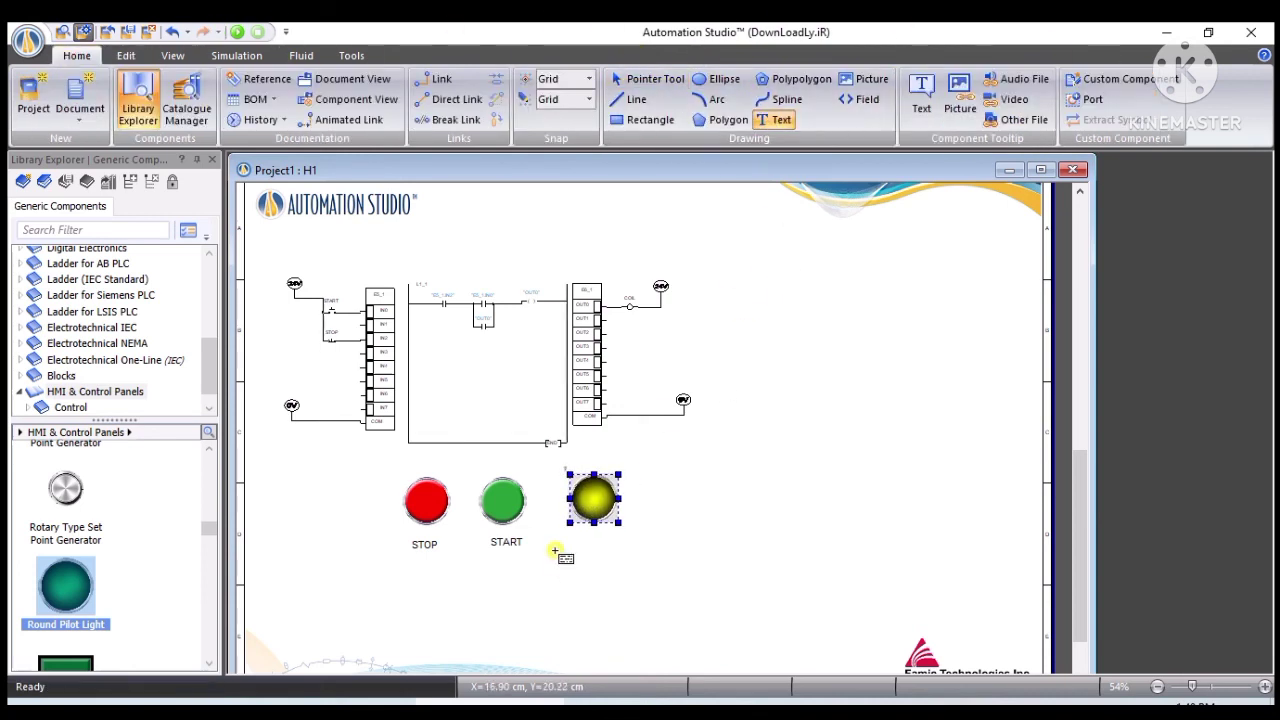
drag(563, 546, 660, 583)
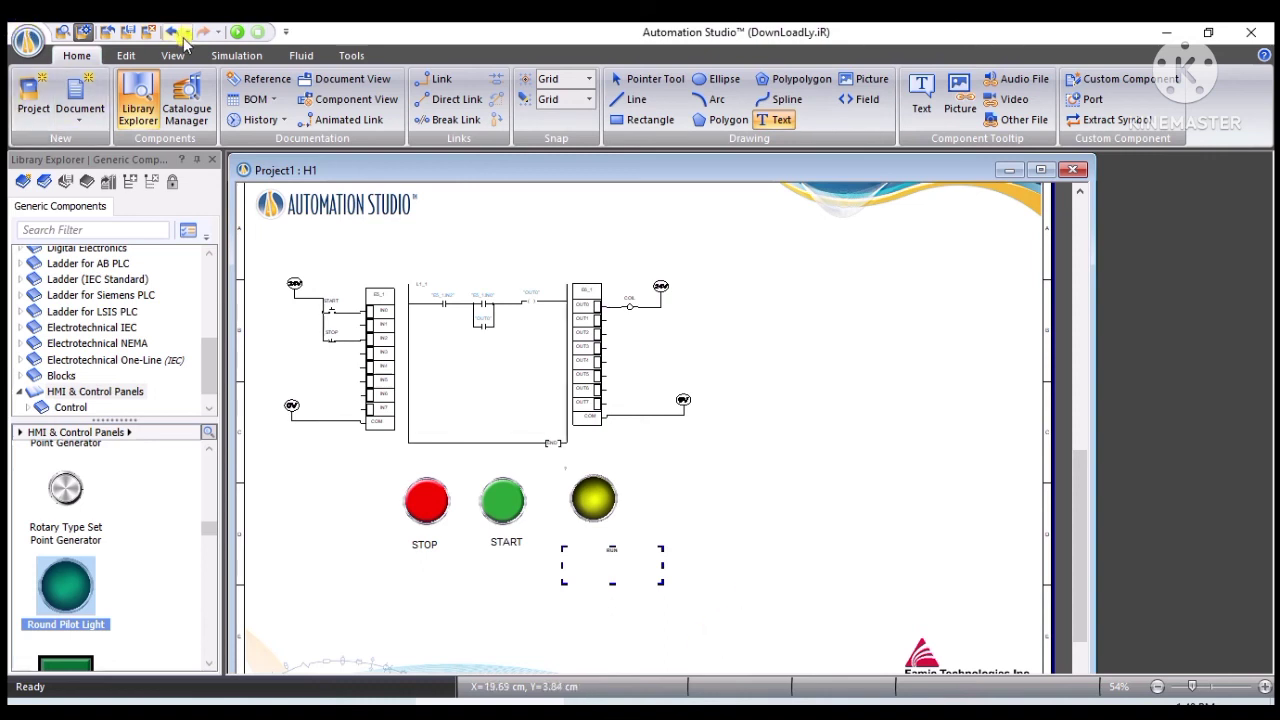
Step: Set the RUN label to bold at font size 20 and move it directly beneath the yellow pilot light
click(126, 56)
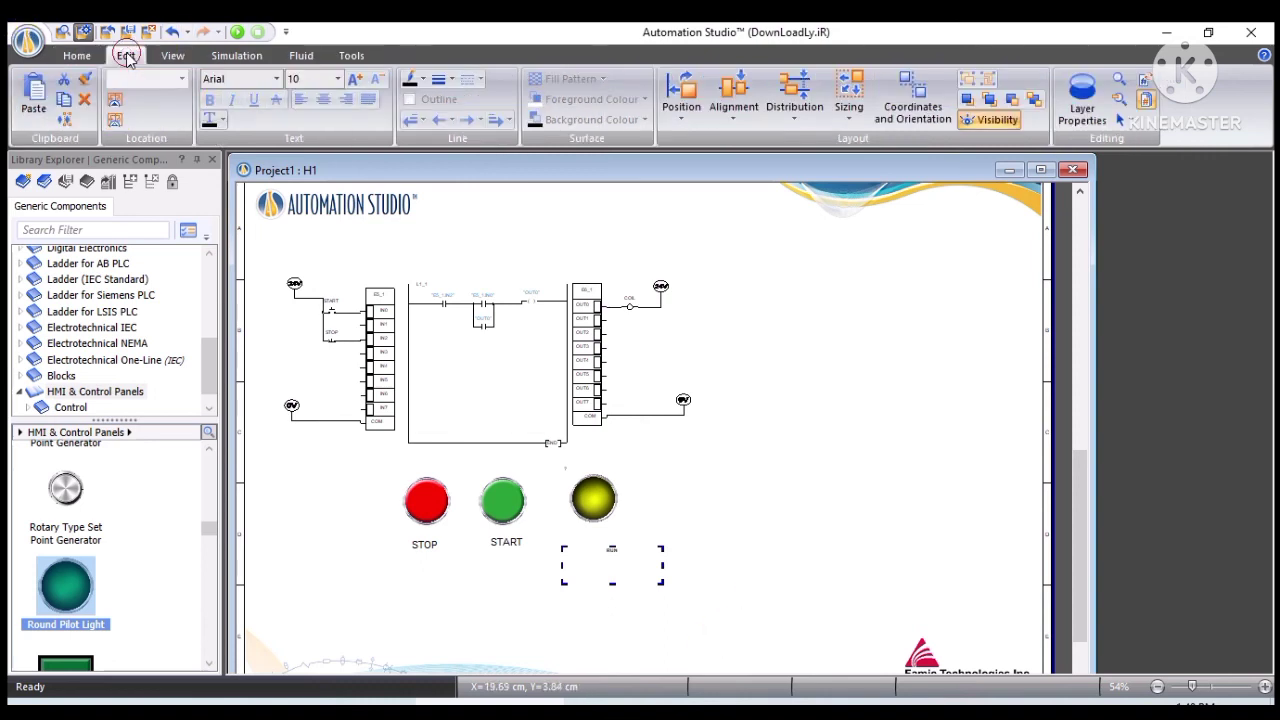
click(337, 80)
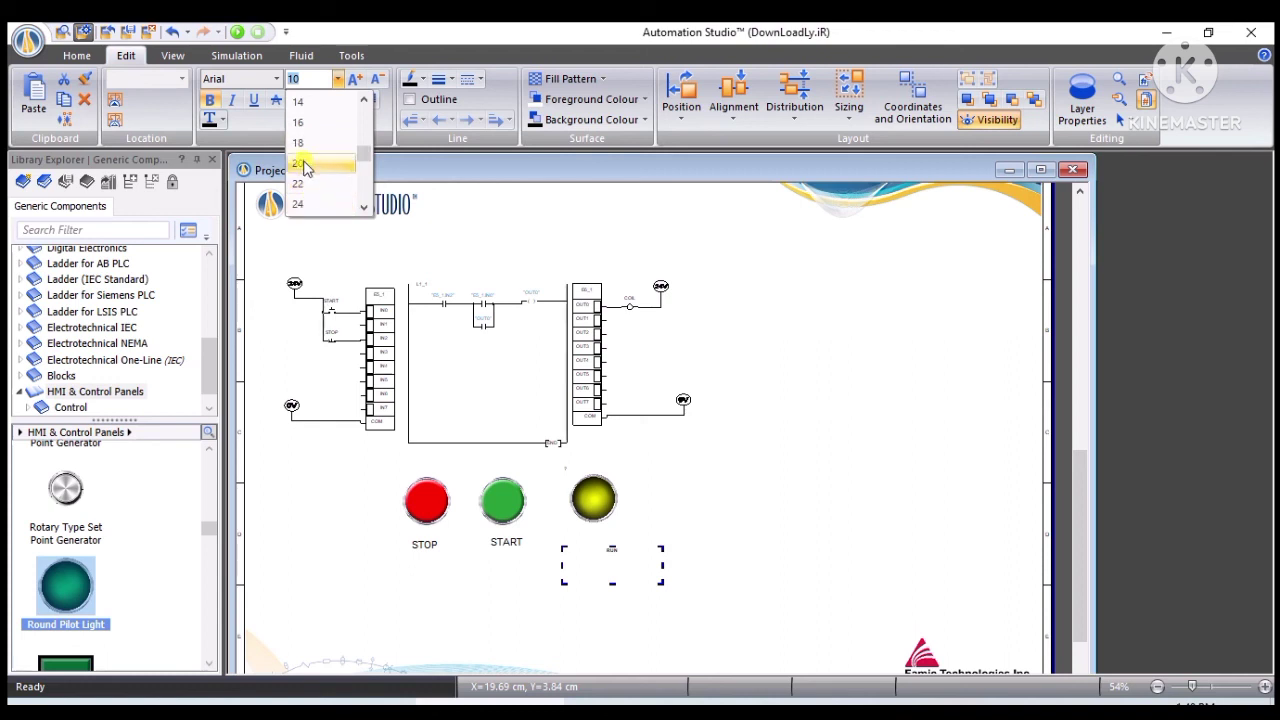
click(304, 165)
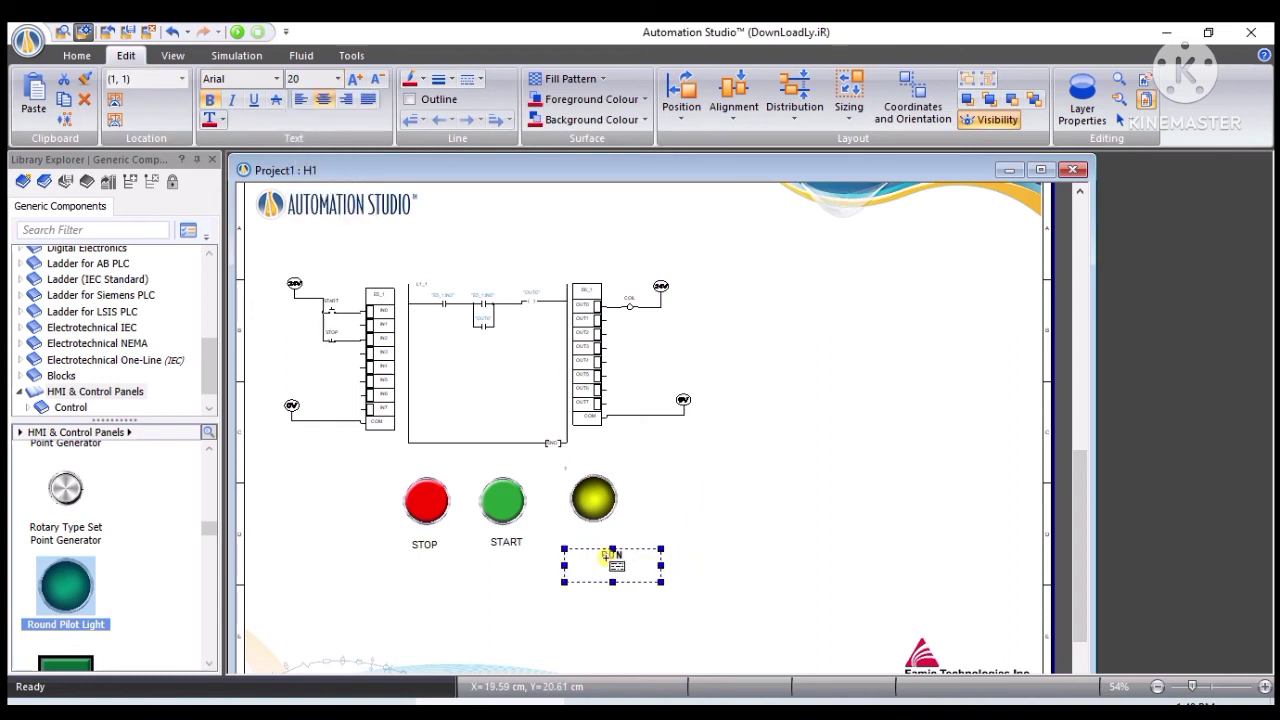
click(677, 554)
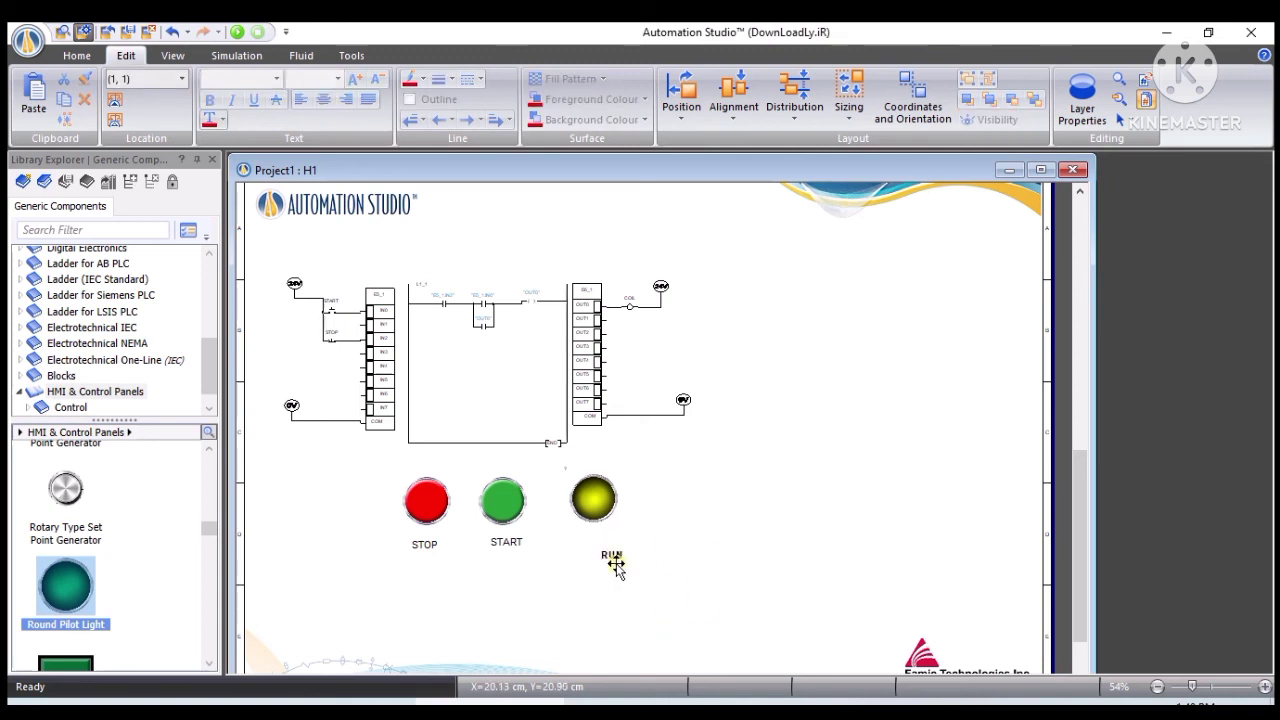
drag(607, 552, 590, 540)
click(737, 499)
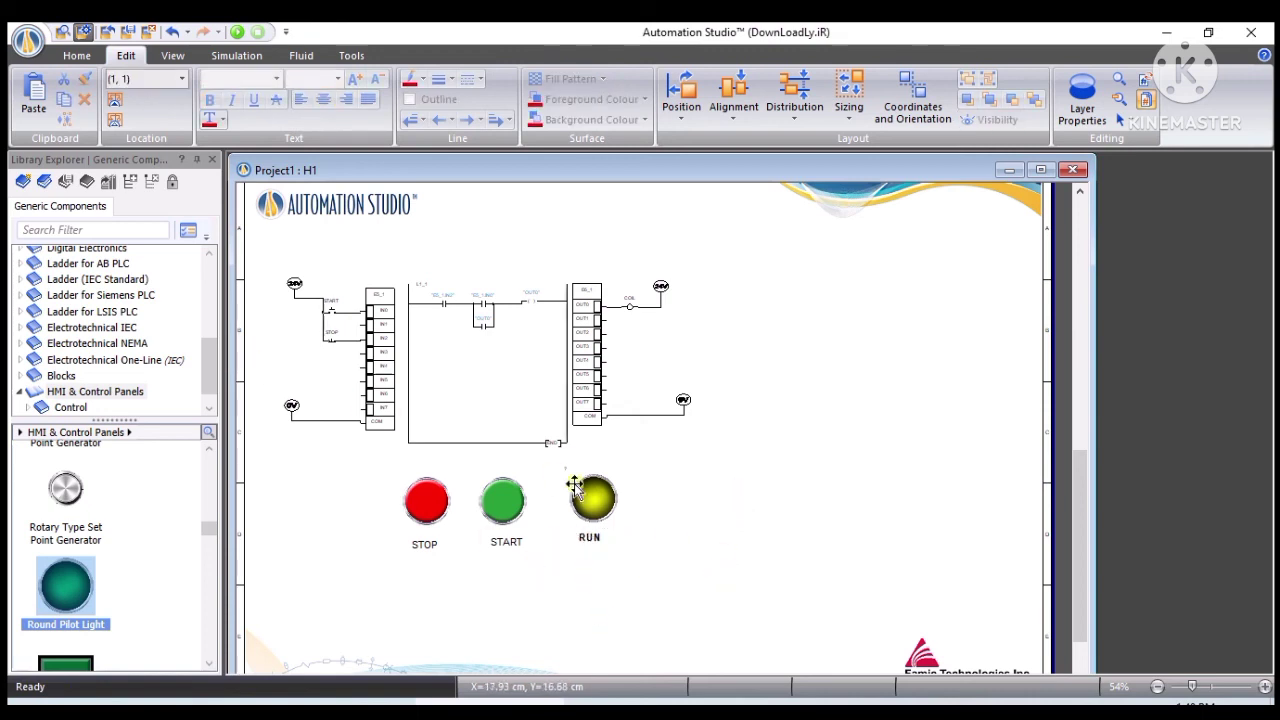
Step: Link the yellow pilot light's component variable to the OUT0 output signal through its internal links
double_click(593, 498)
click(113, 212)
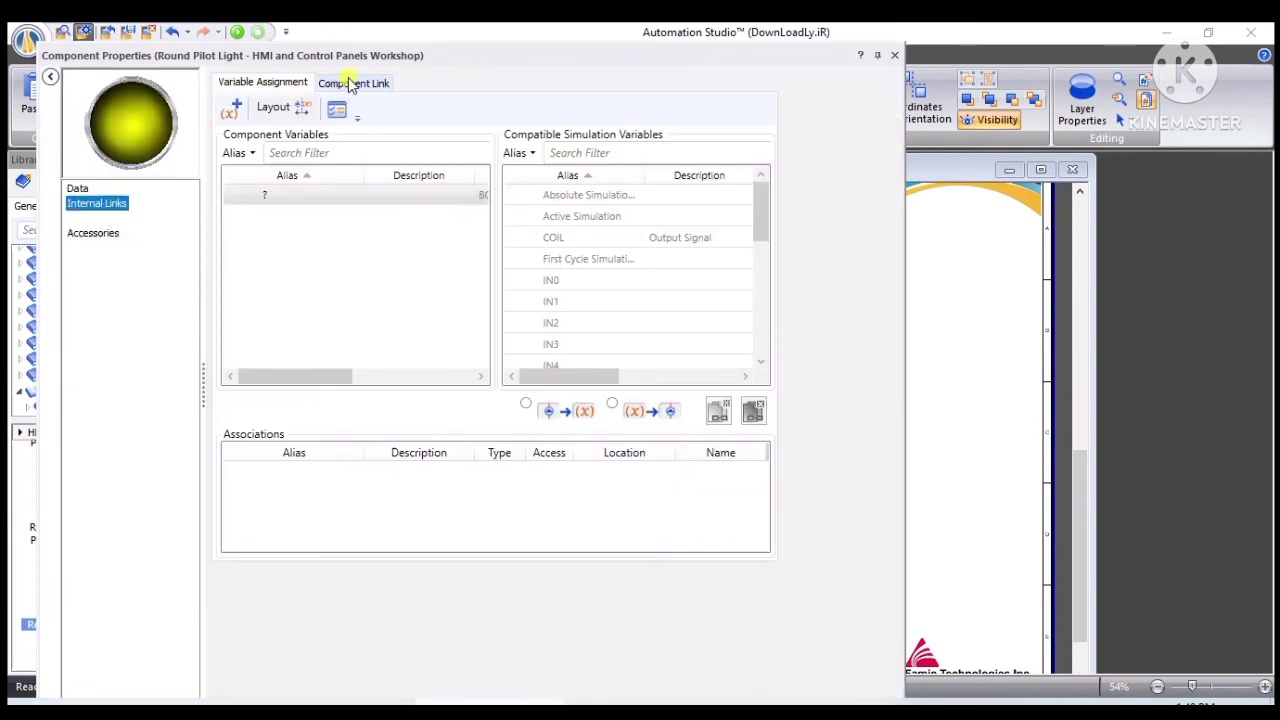
click(351, 84)
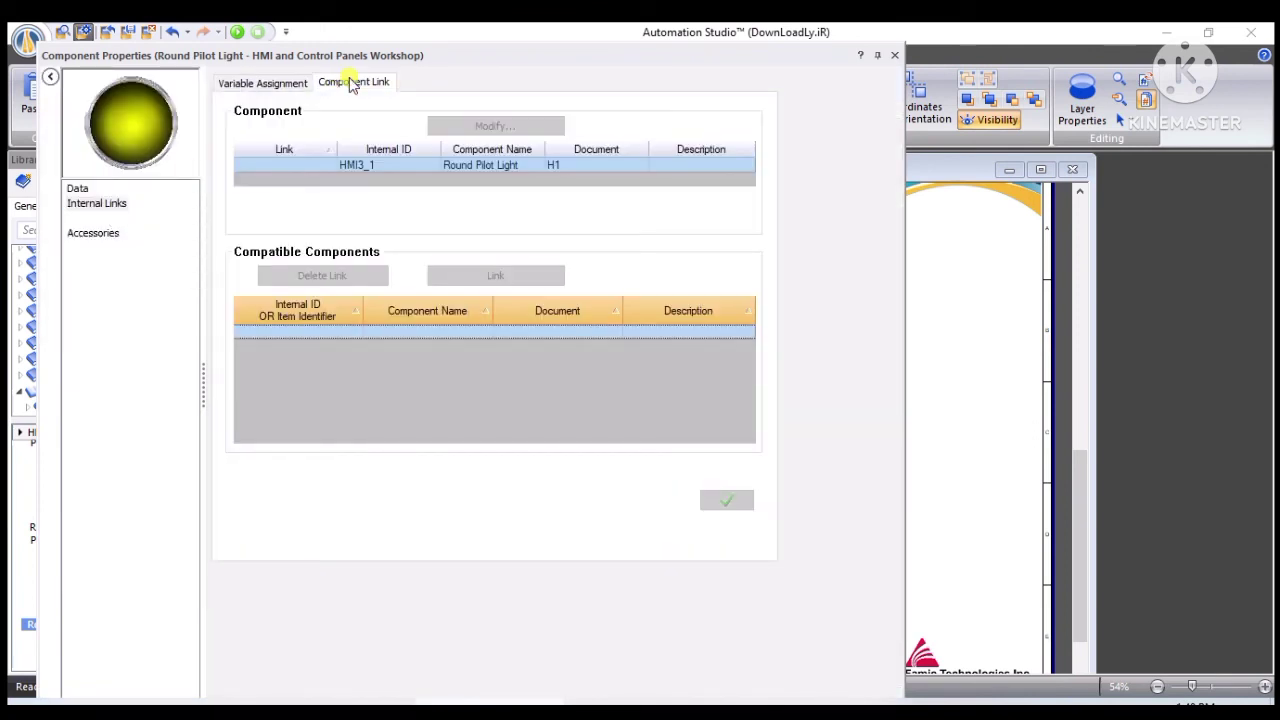
click(110, 212)
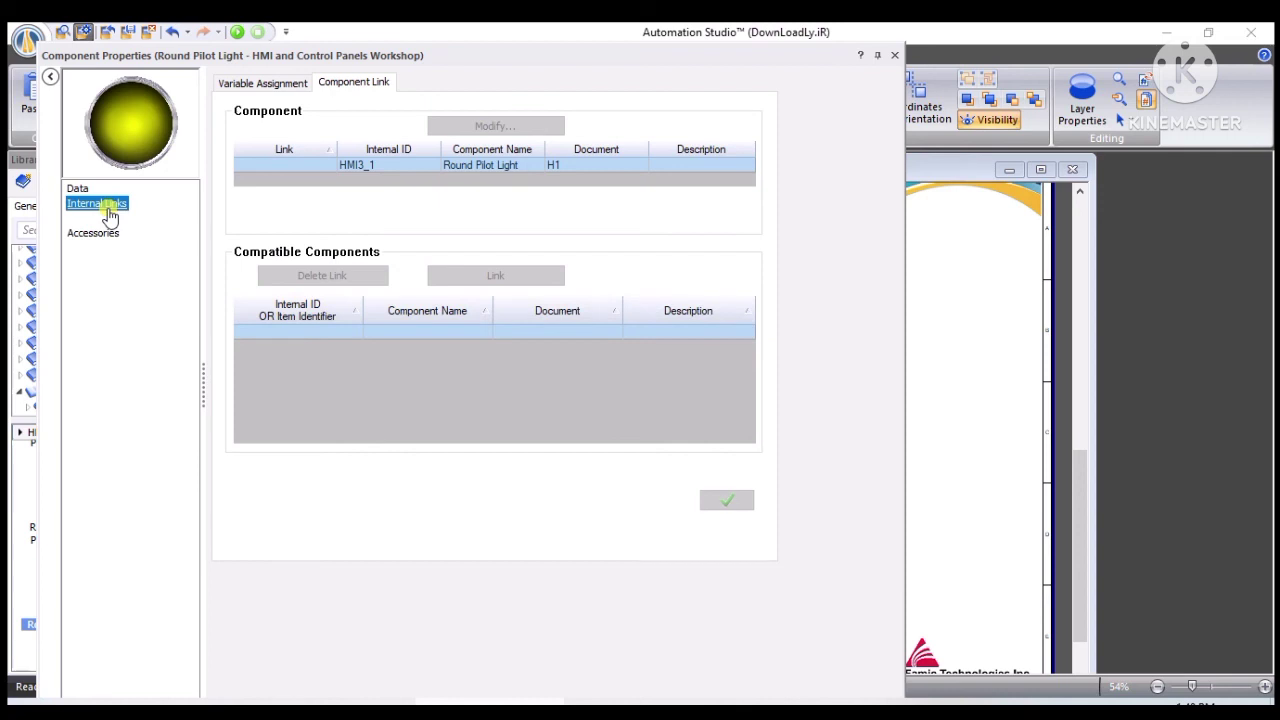
click(264, 84)
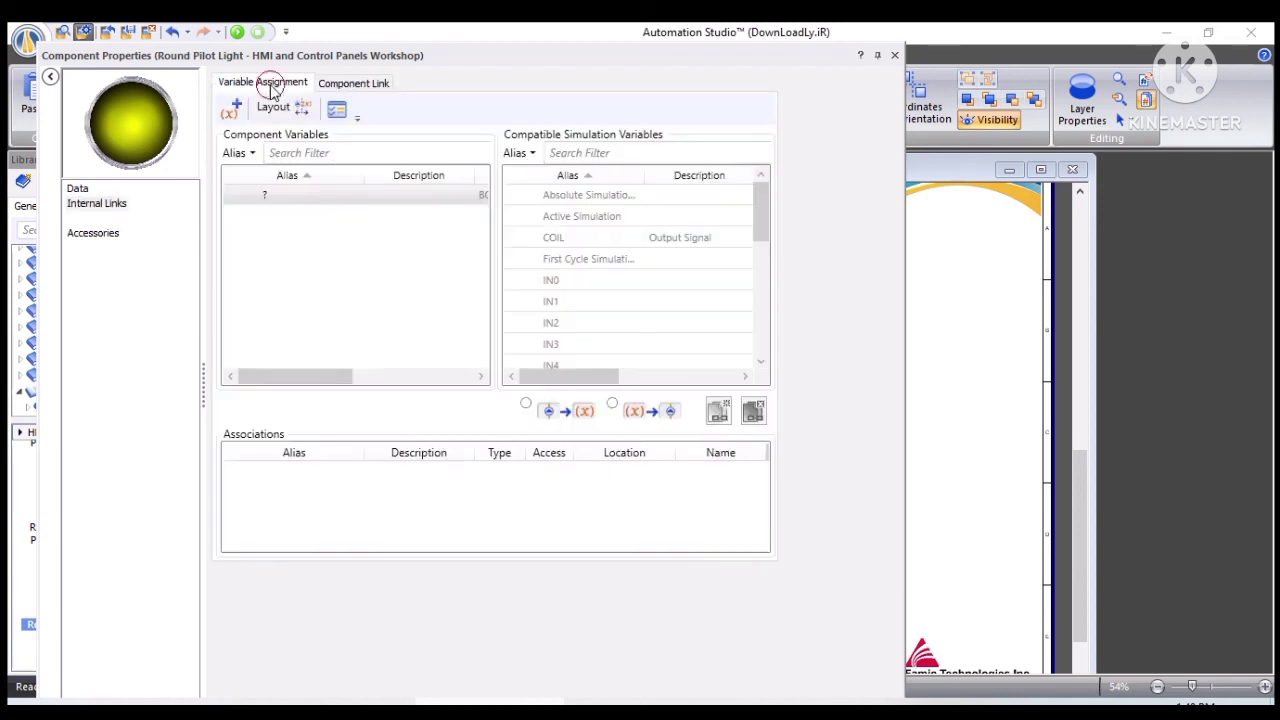
scroll(595, 300, down, 2)
scroll(594, 298, down, 1)
scroll(594, 298, up, 2)
scroll(594, 298, down, 2)
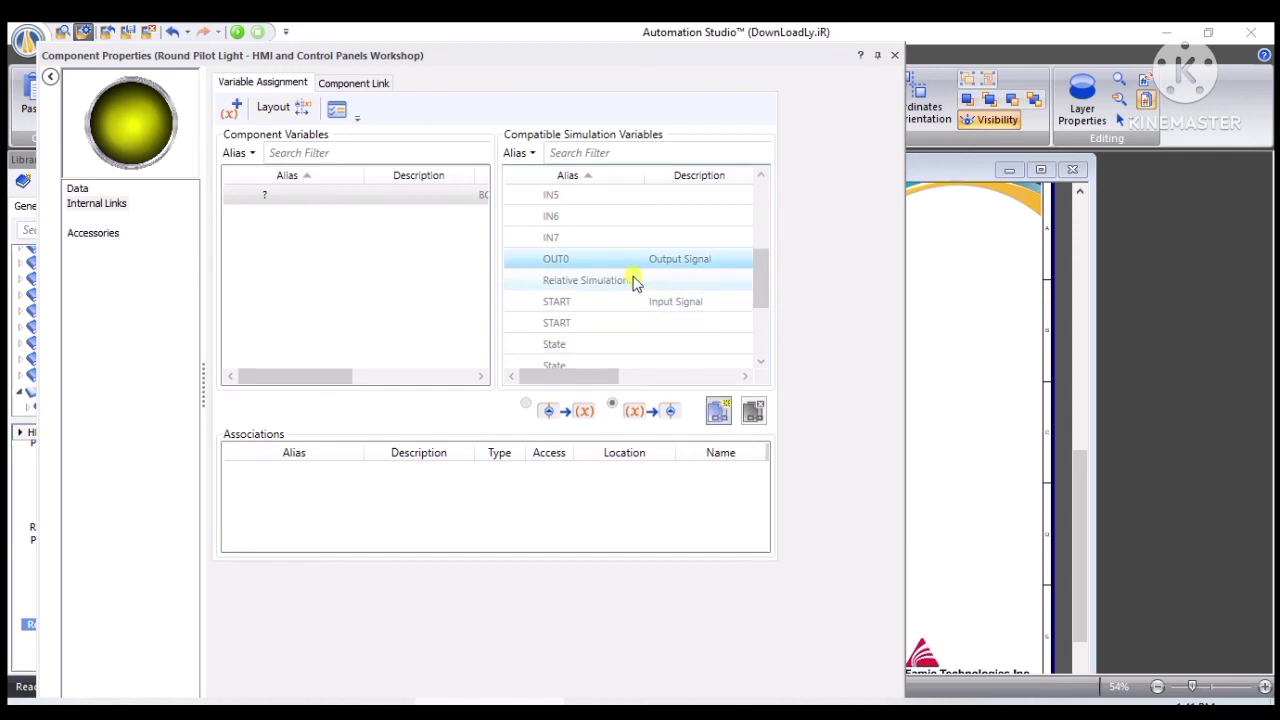
right_click(635, 260)
click(685, 273)
click(894, 55)
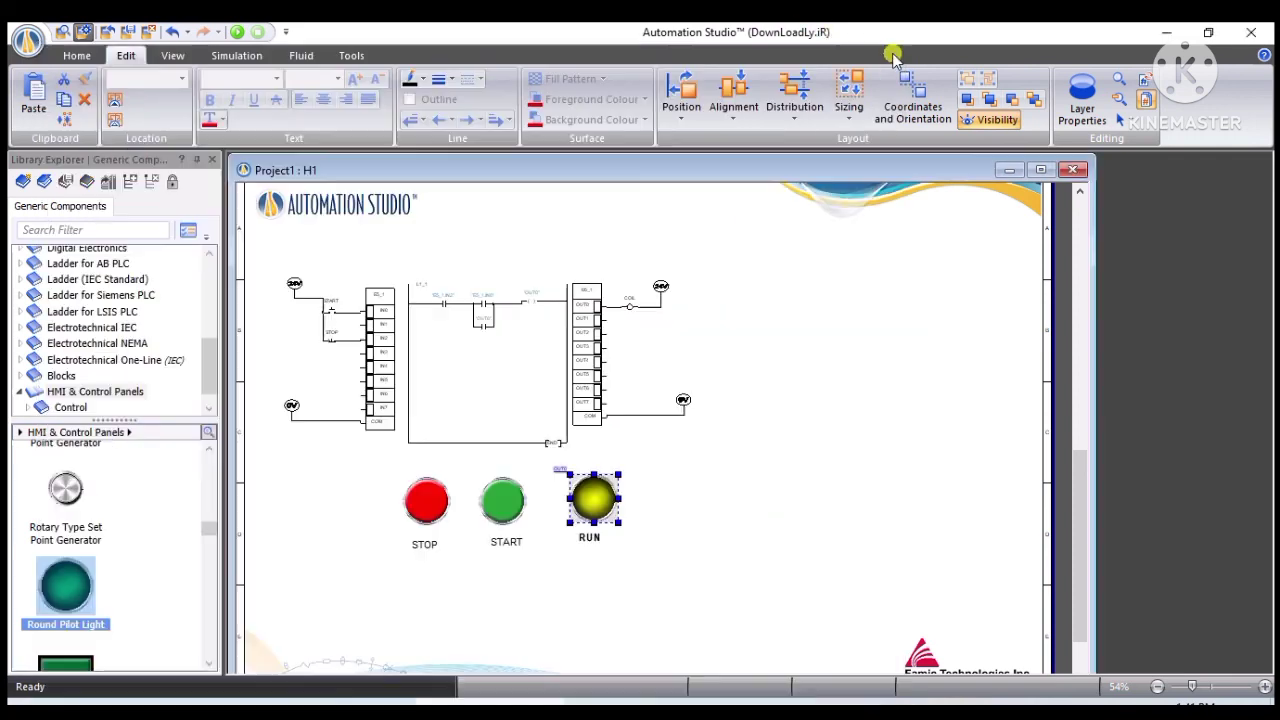
Step: Link the green START button to the normally open push-button PBNO1 as a component link
double_click(498, 505)
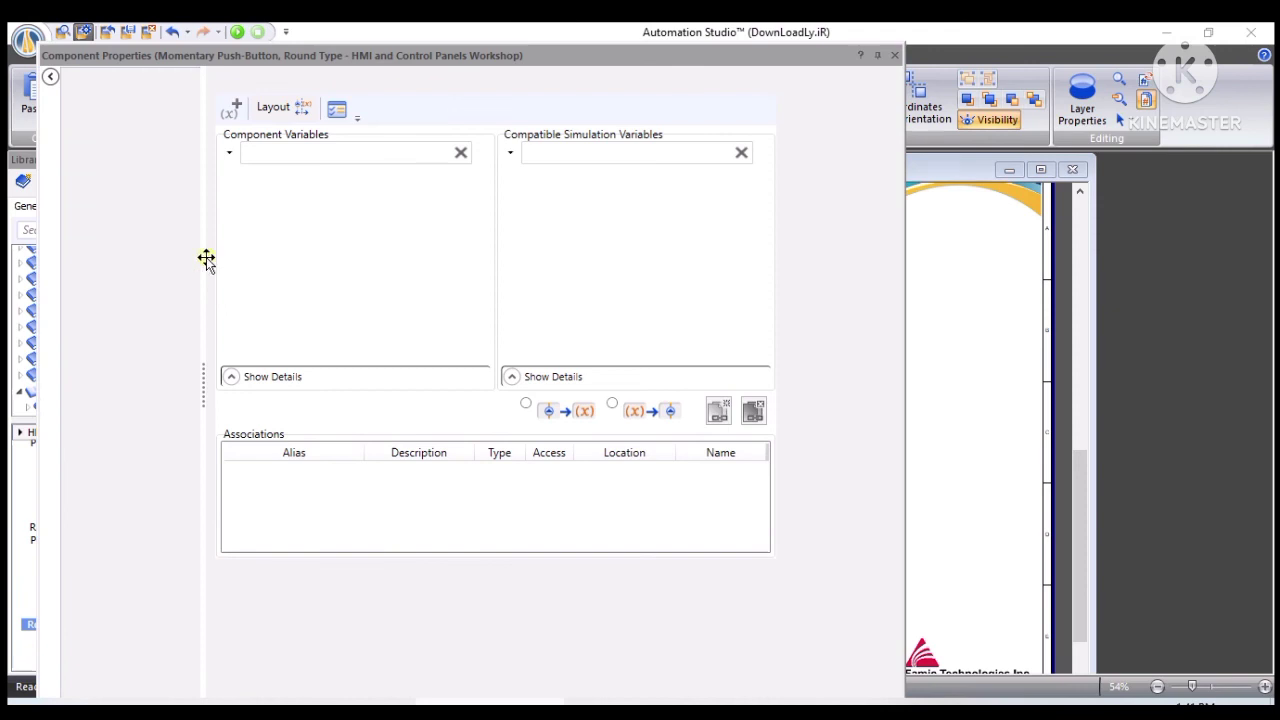
click(97, 203)
click(370, 83)
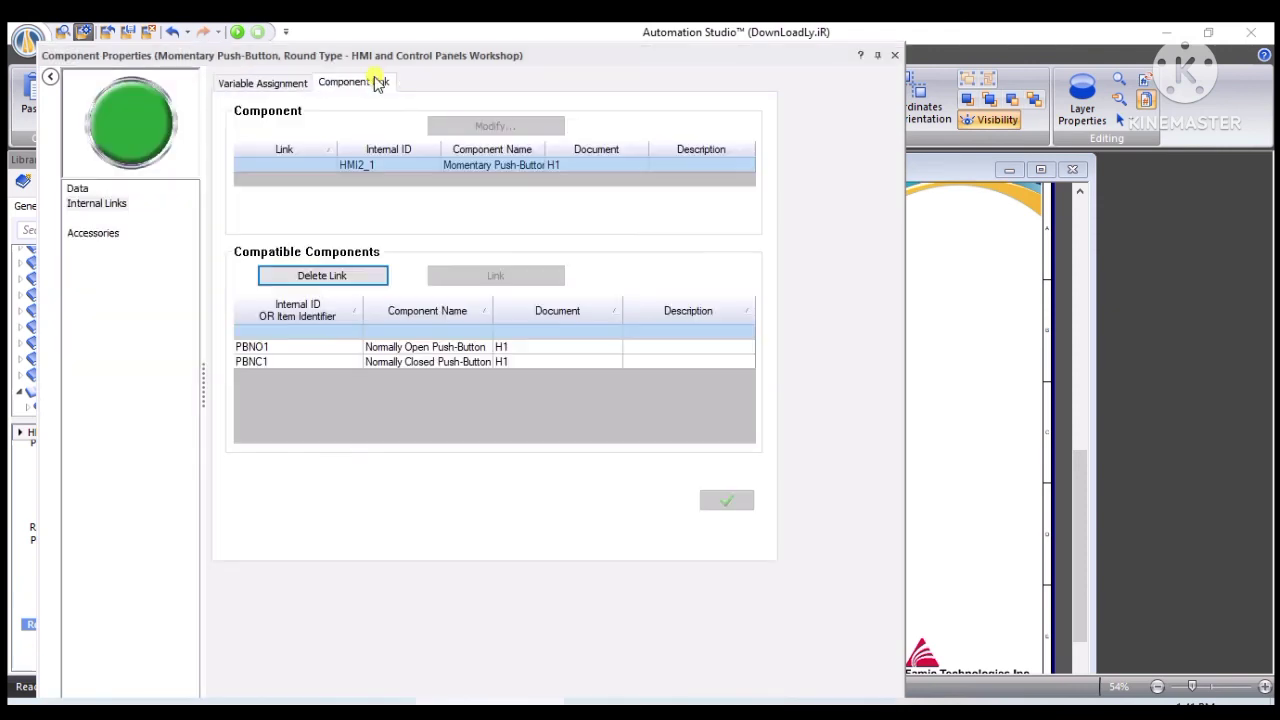
click(331, 351)
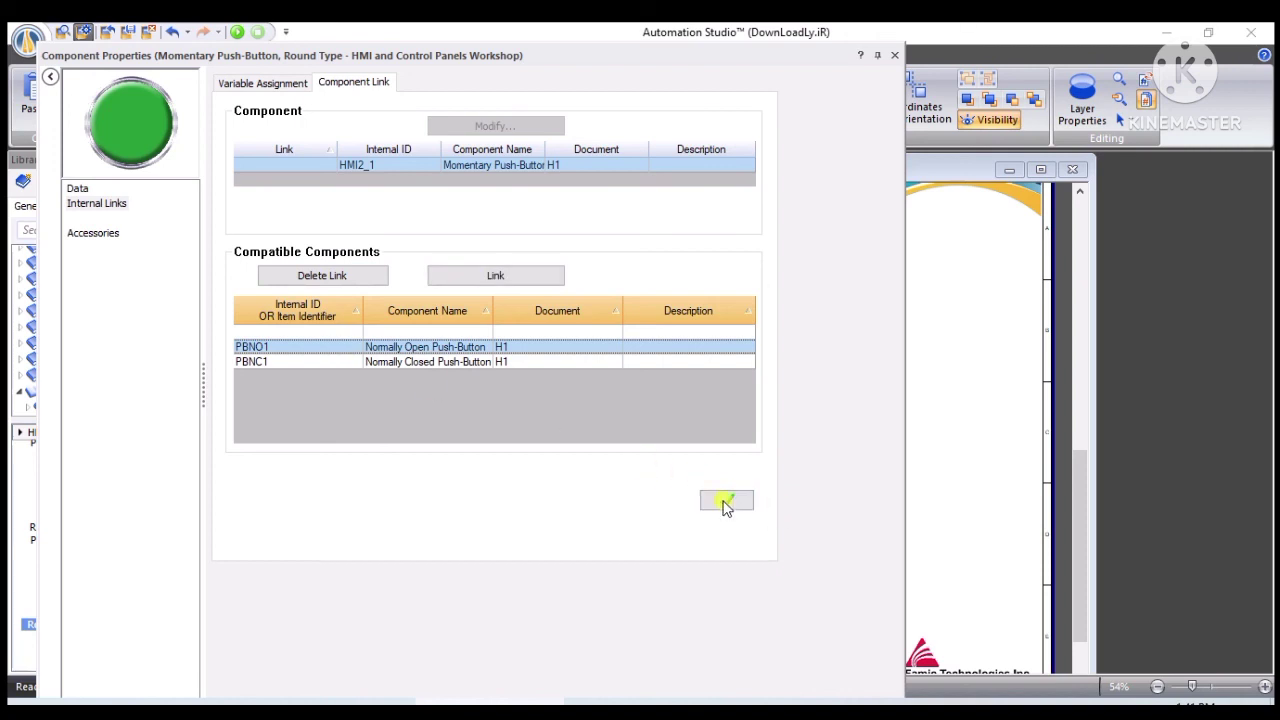
click(727, 500)
click(896, 54)
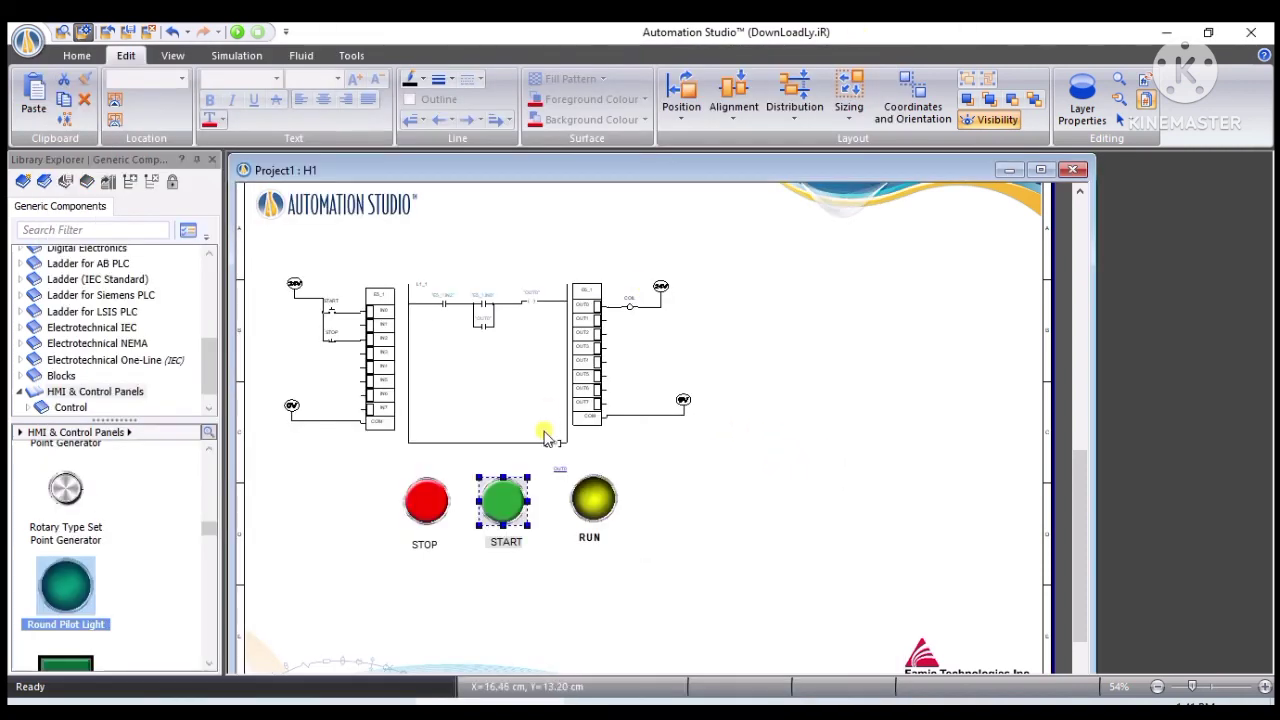
Step: Link the red STOP button to the normally closed push-button PBNC1 as a component link
double_click(430, 503)
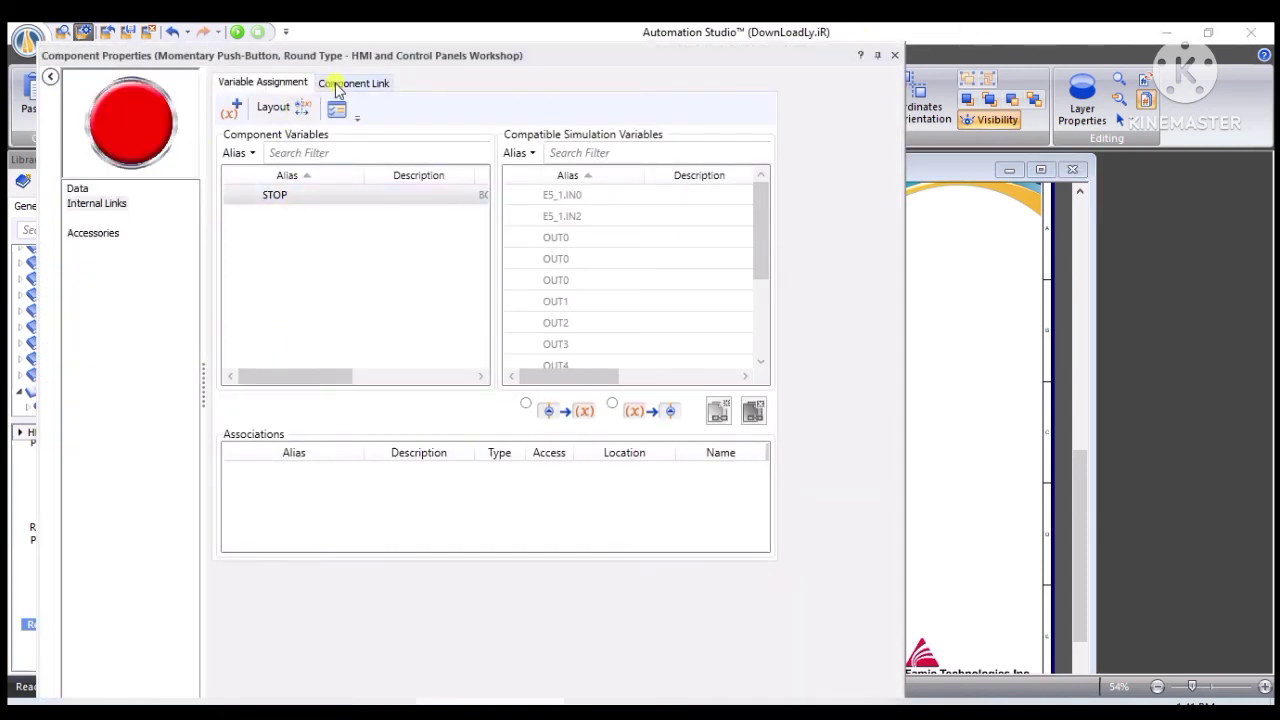
click(333, 84)
click(337, 361)
click(726, 500)
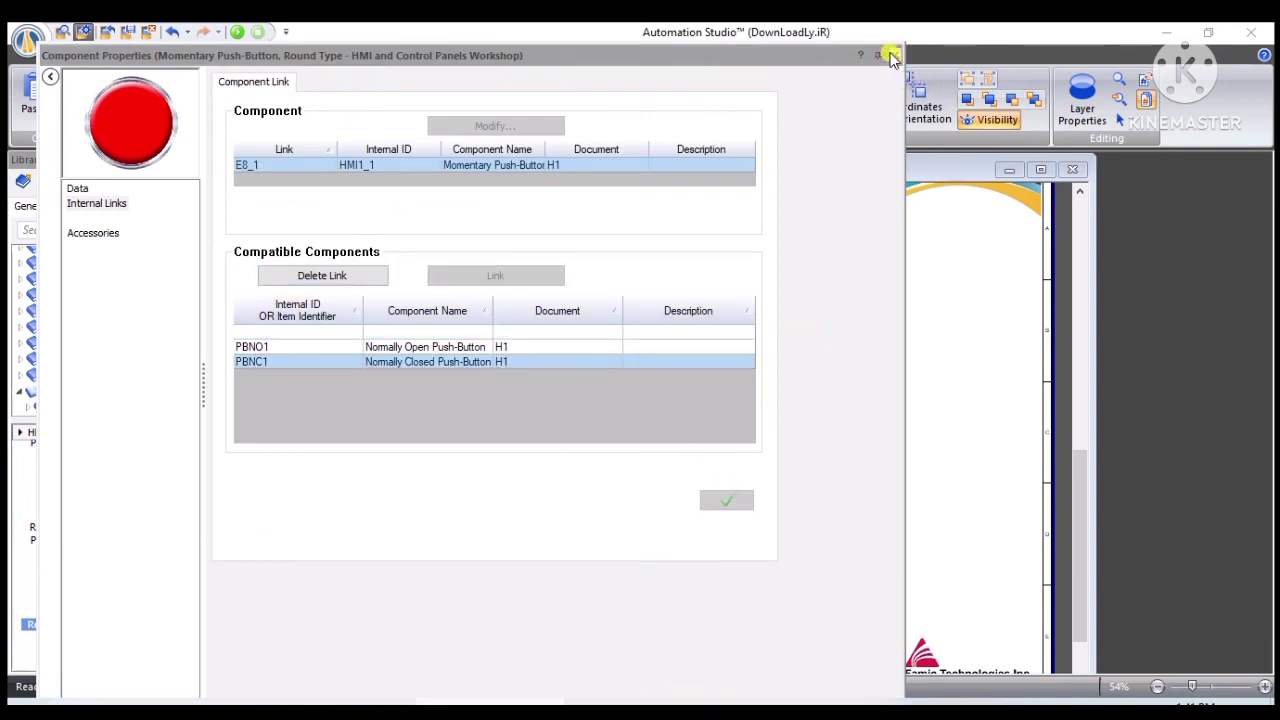
click(896, 54)
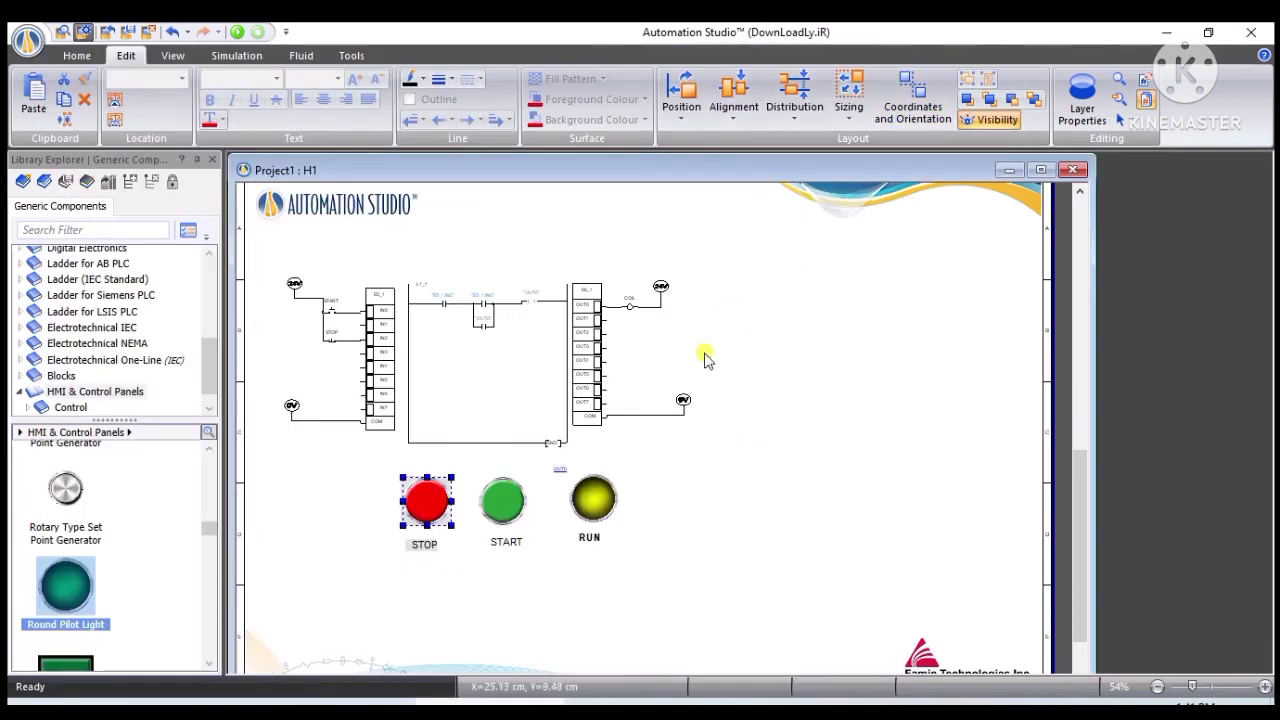
Step: Start a normal simulation and maximize the H1 document so the circuit and HMI panel are both in view
click(217, 57)
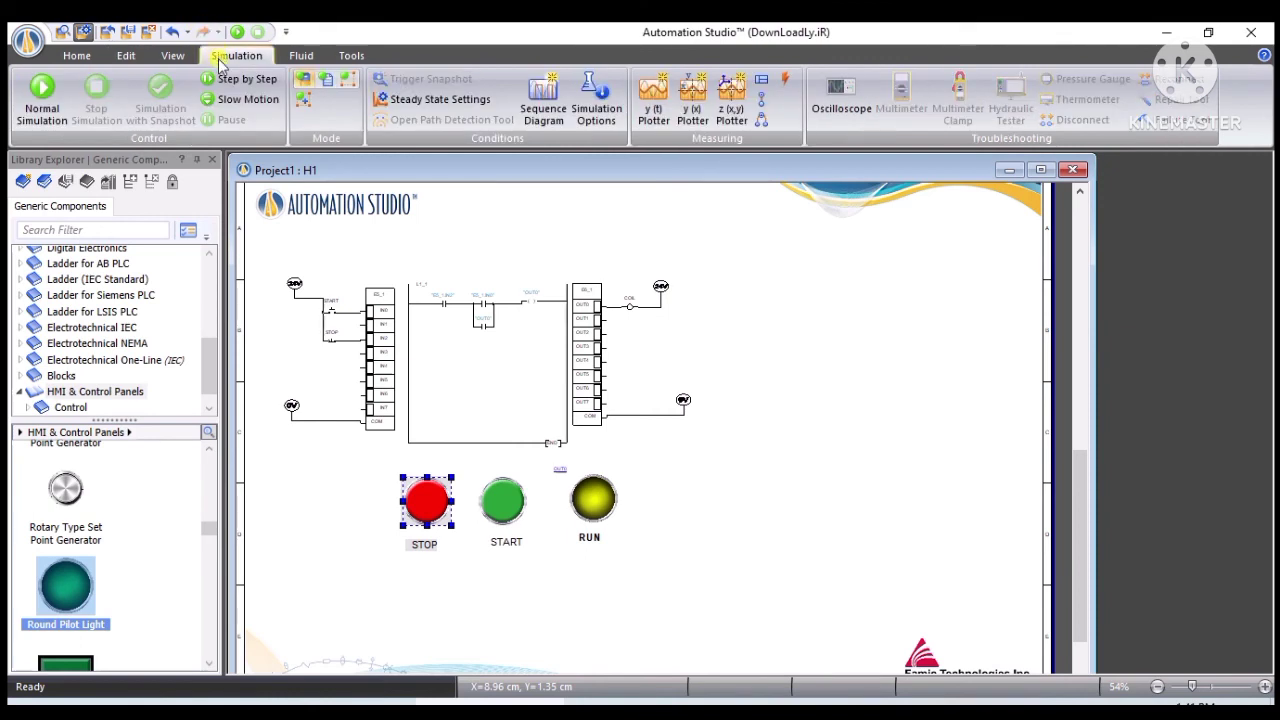
click(42, 92)
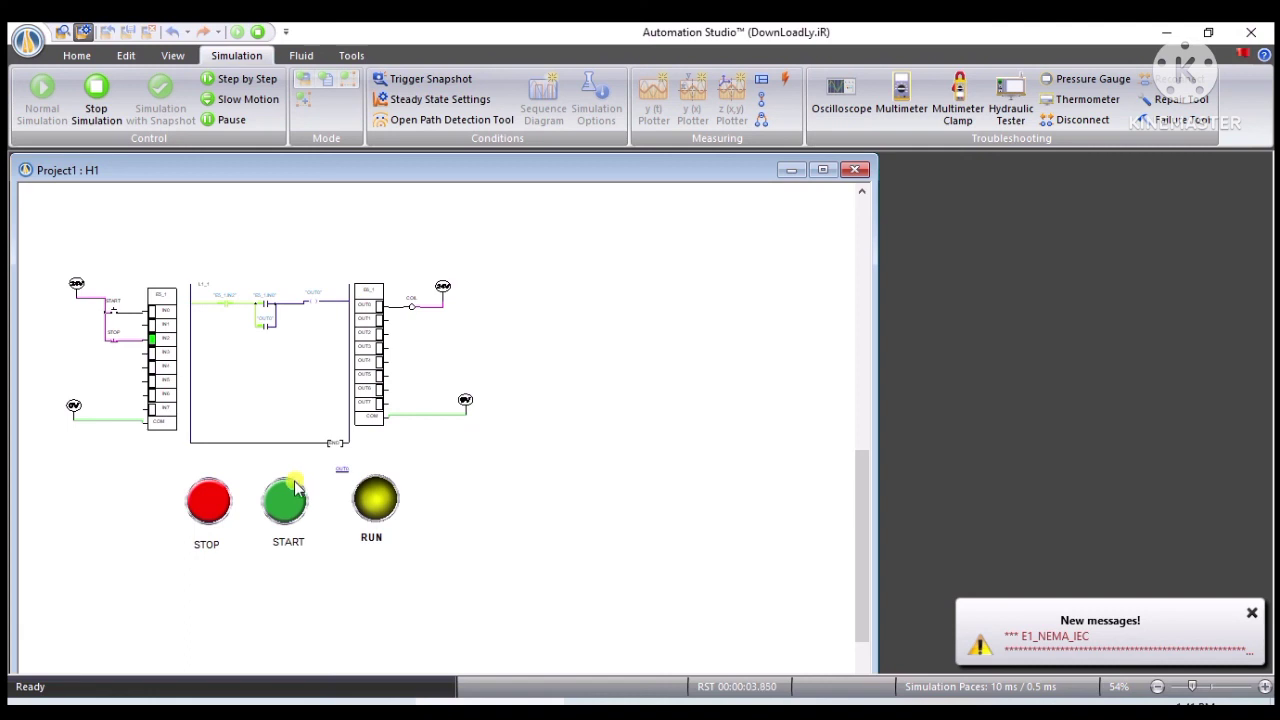
drag(257, 571, 404, 561)
click(822, 170)
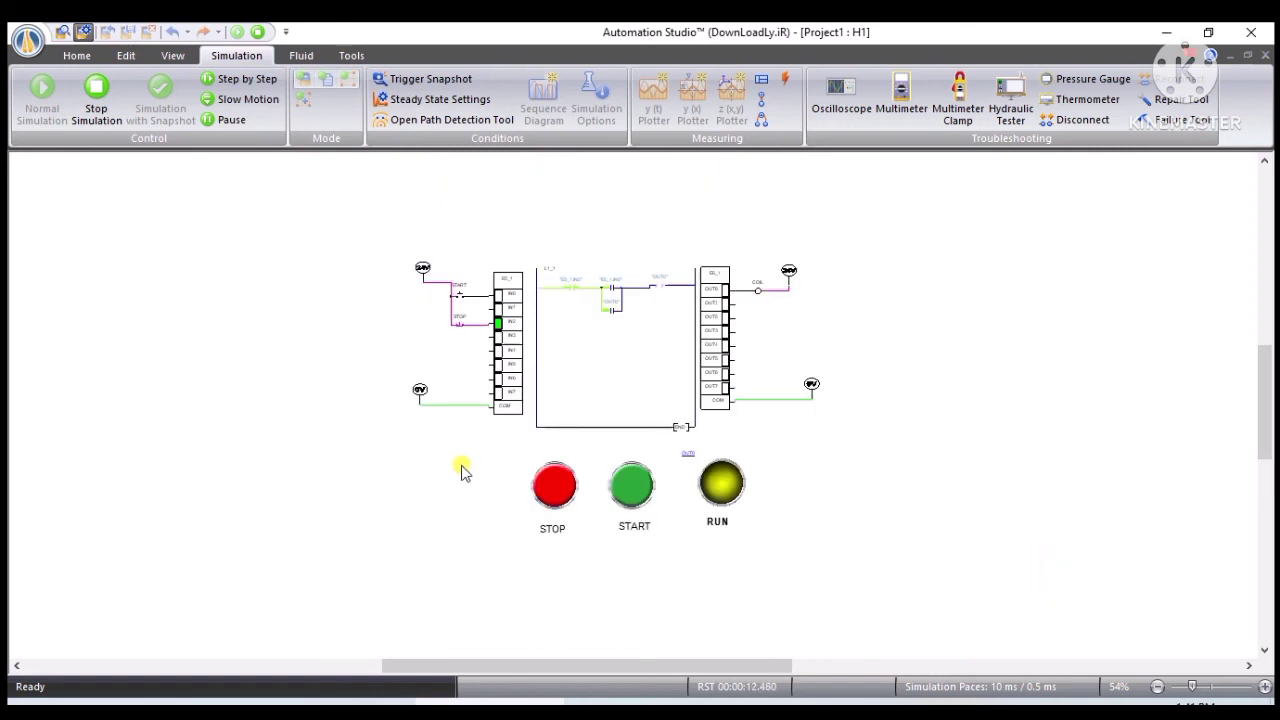
scroll(409, 452, up, 2)
scroll(409, 452, up, 2)
drag(843, 314, 676, 342)
scroll(677, 347, down, 2)
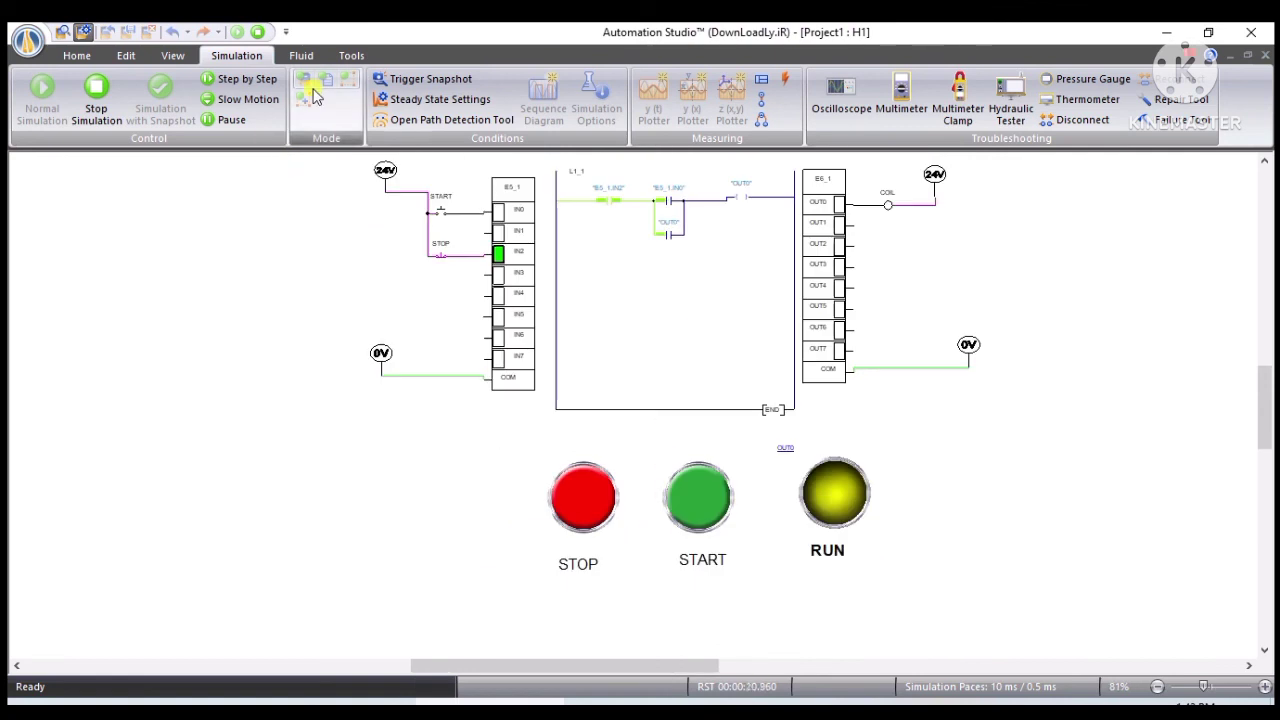
Step: Test the circuit by operating the schematic START and STOP push-buttons once, followed by two cycles of the HMI START and STOP buttons
click(443, 220)
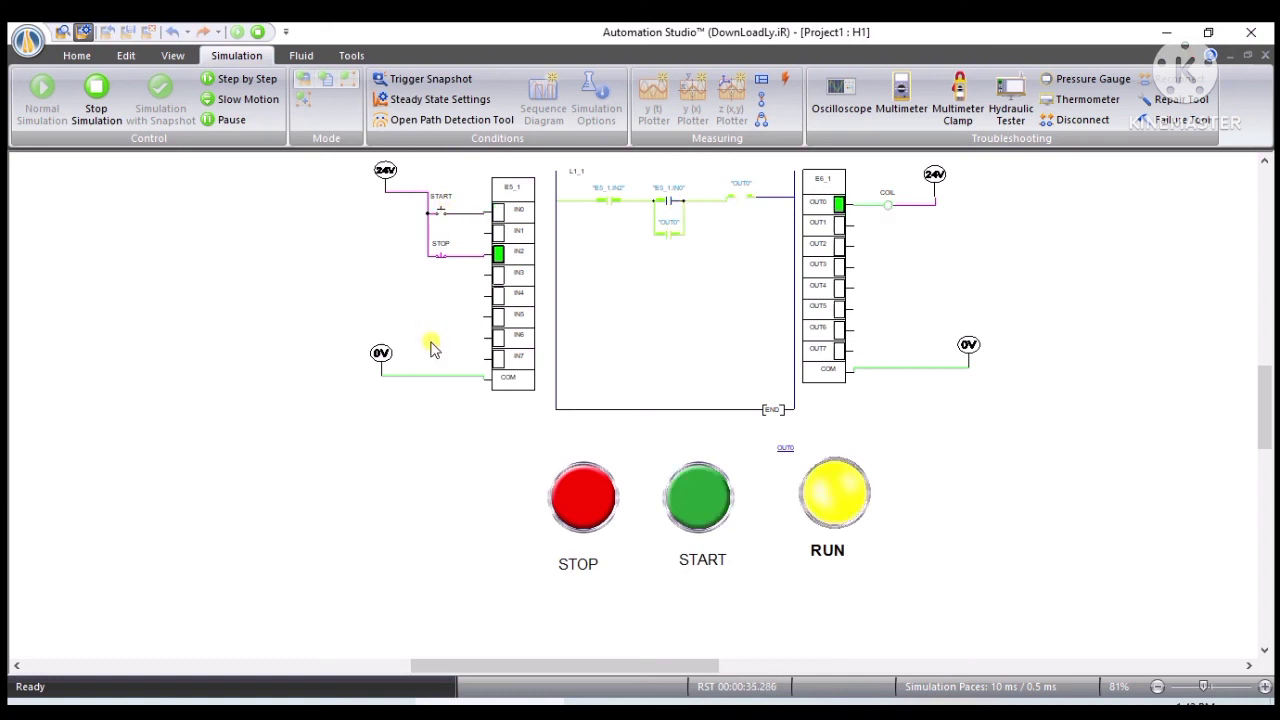
click(441, 265)
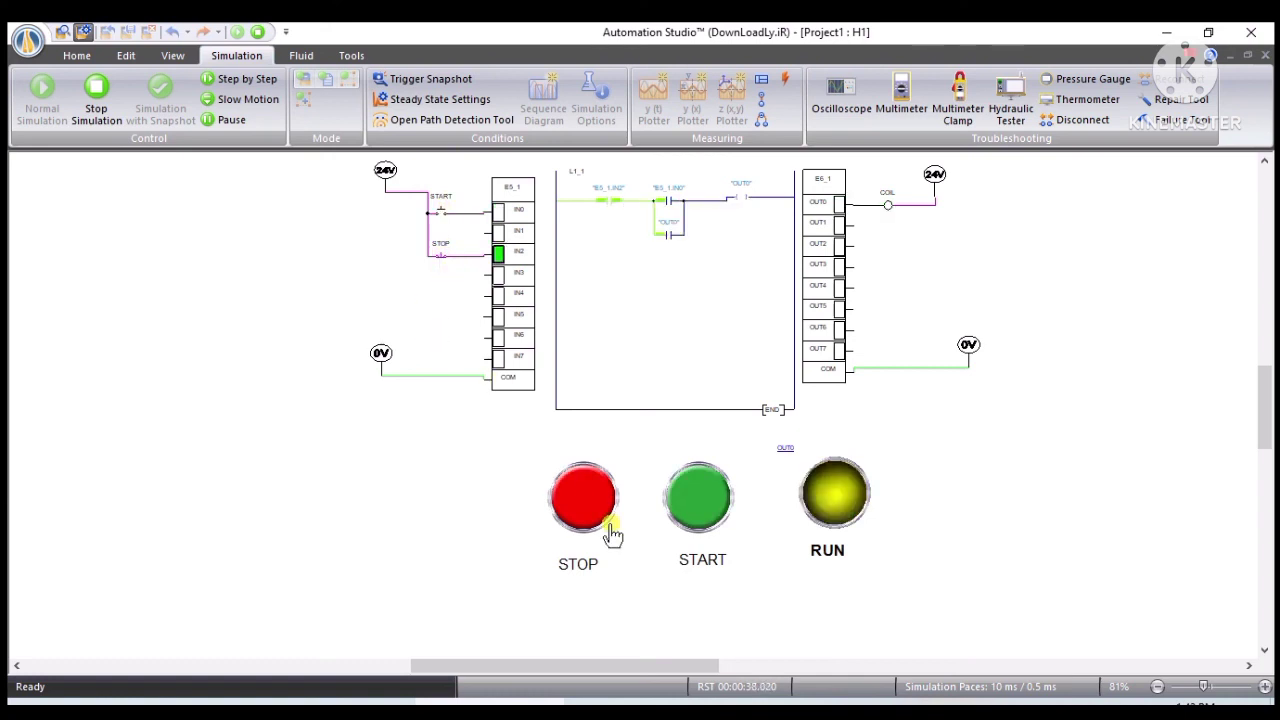
click(697, 515)
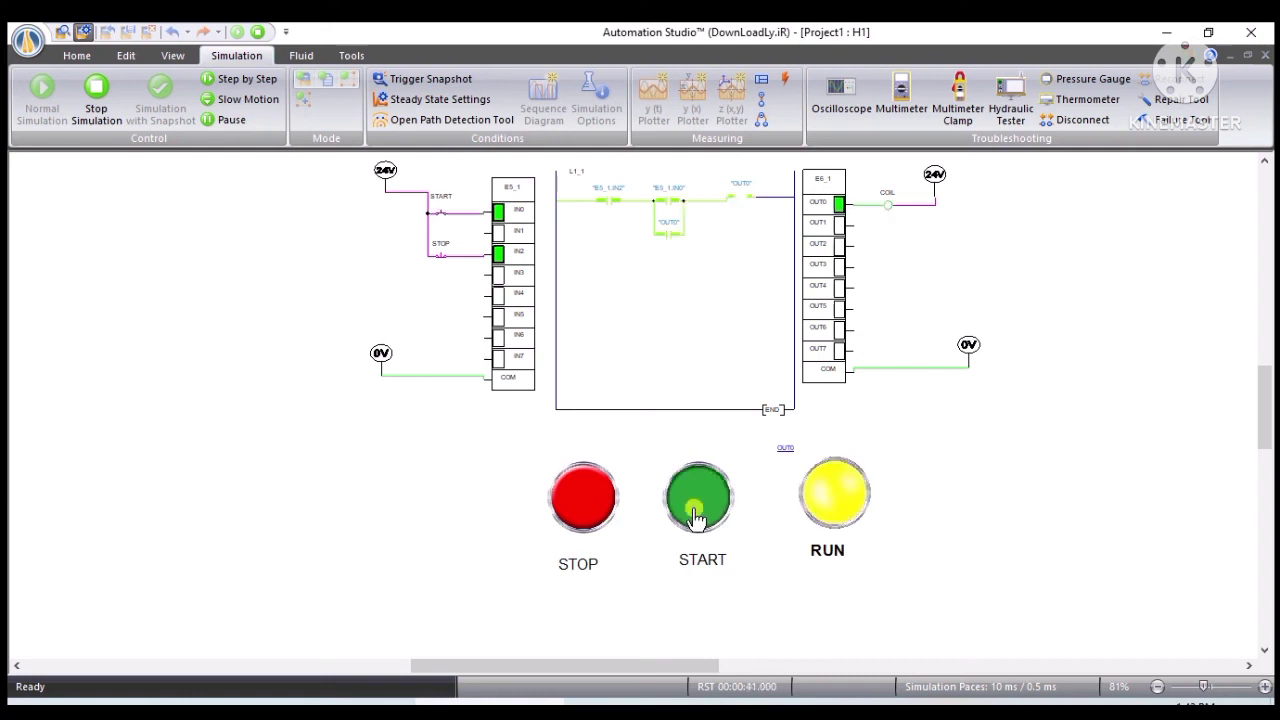
click(590, 498)
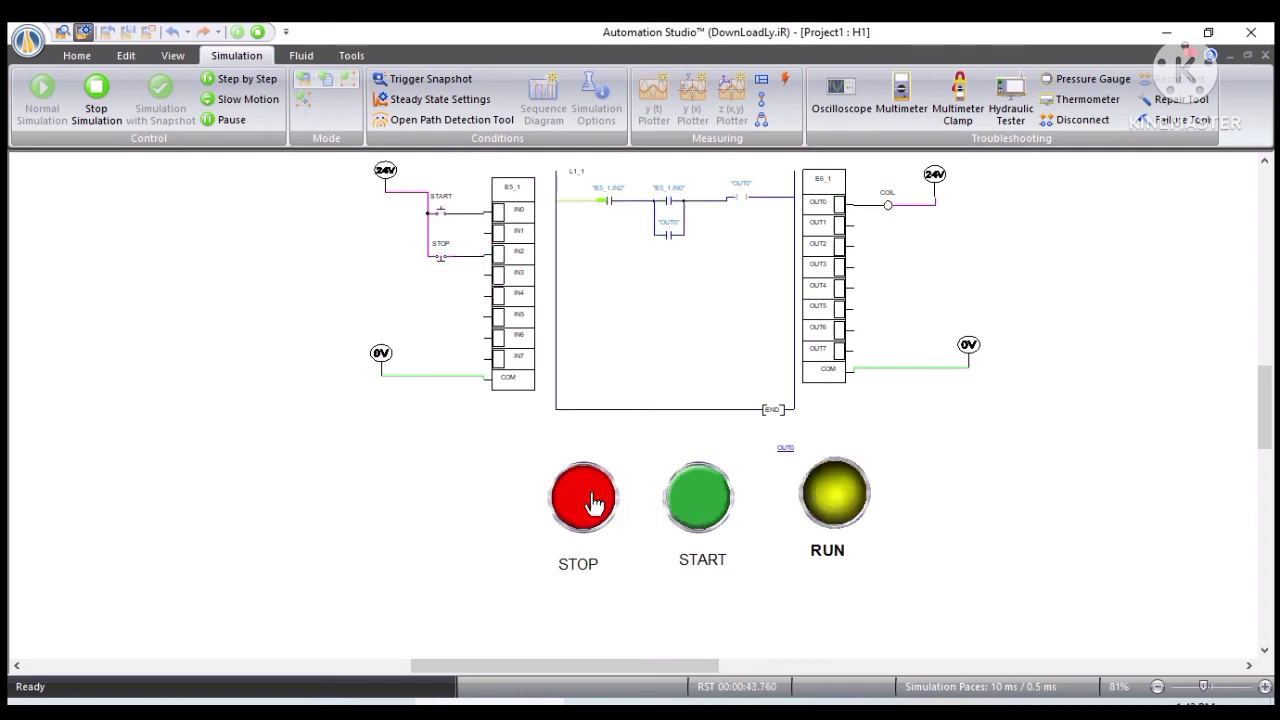
click(700, 505)
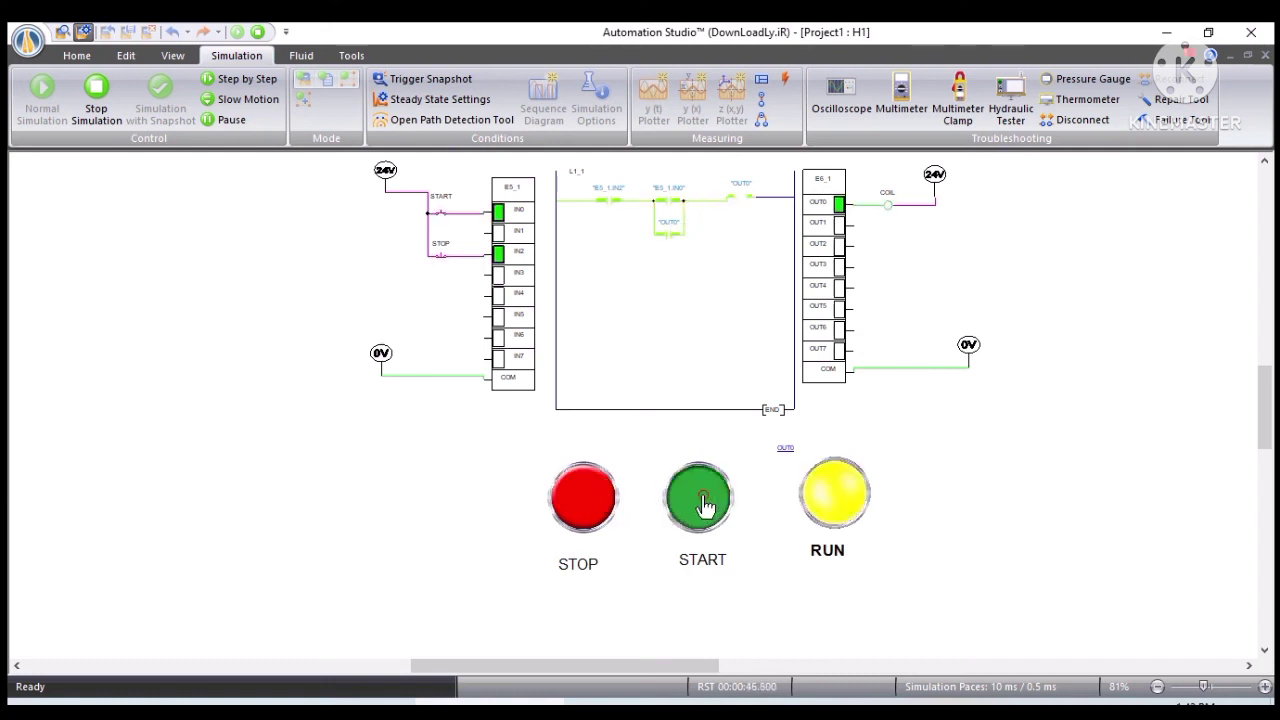
click(576, 498)
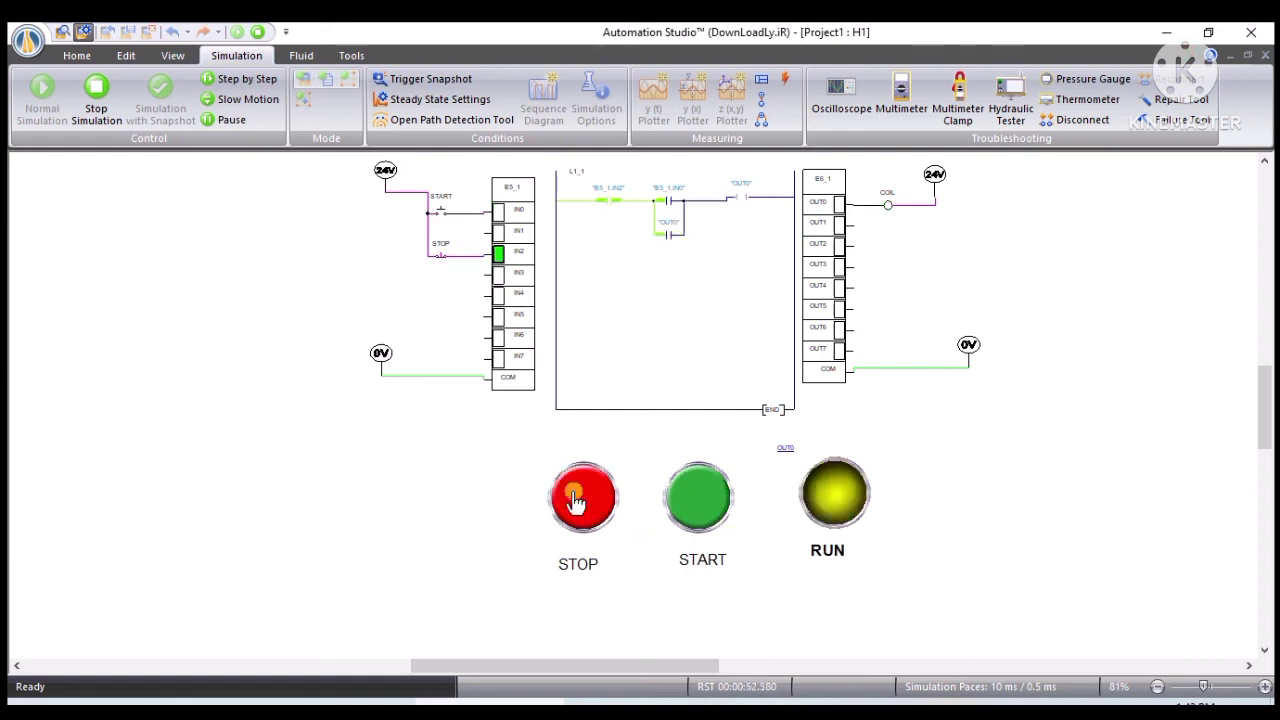
Step: Repeat the start/stop test once with the schematic push-buttons and once with the green and red HMI buttons
click(437, 216)
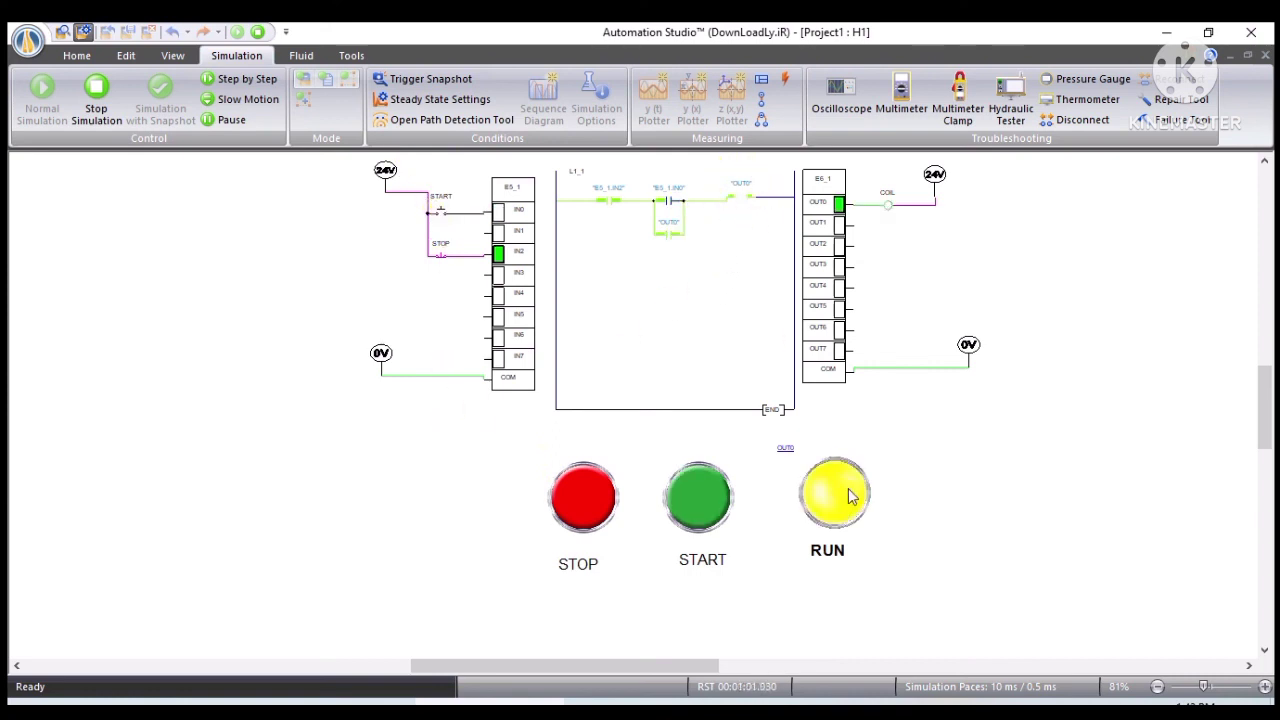
click(441, 259)
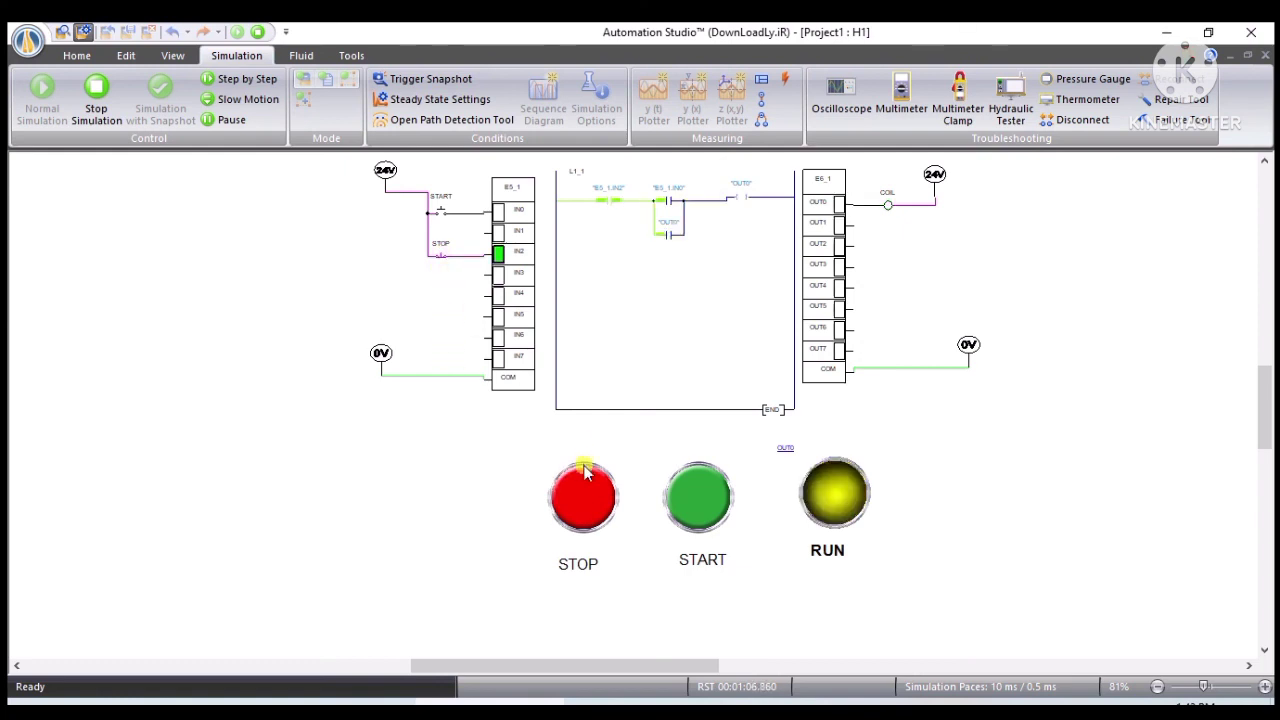
click(706, 503)
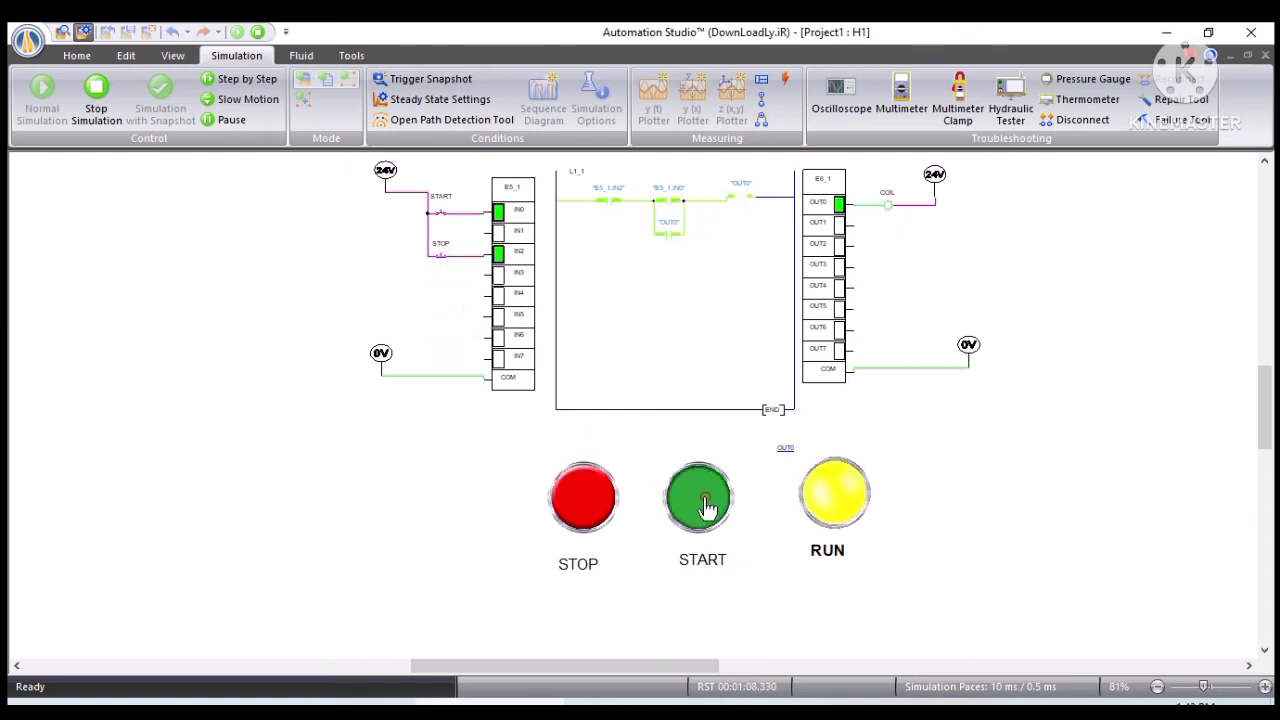
click(590, 503)
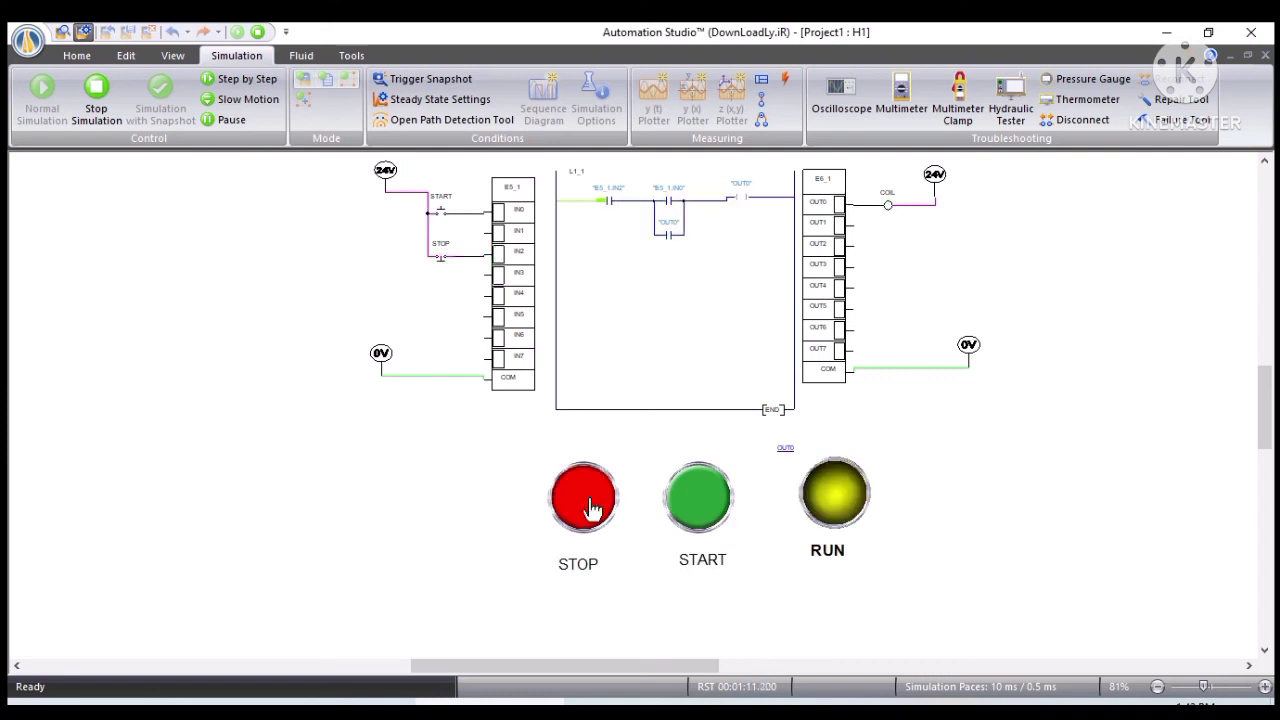
Step: Stop the simulation and end the video recording
click(106, 90)
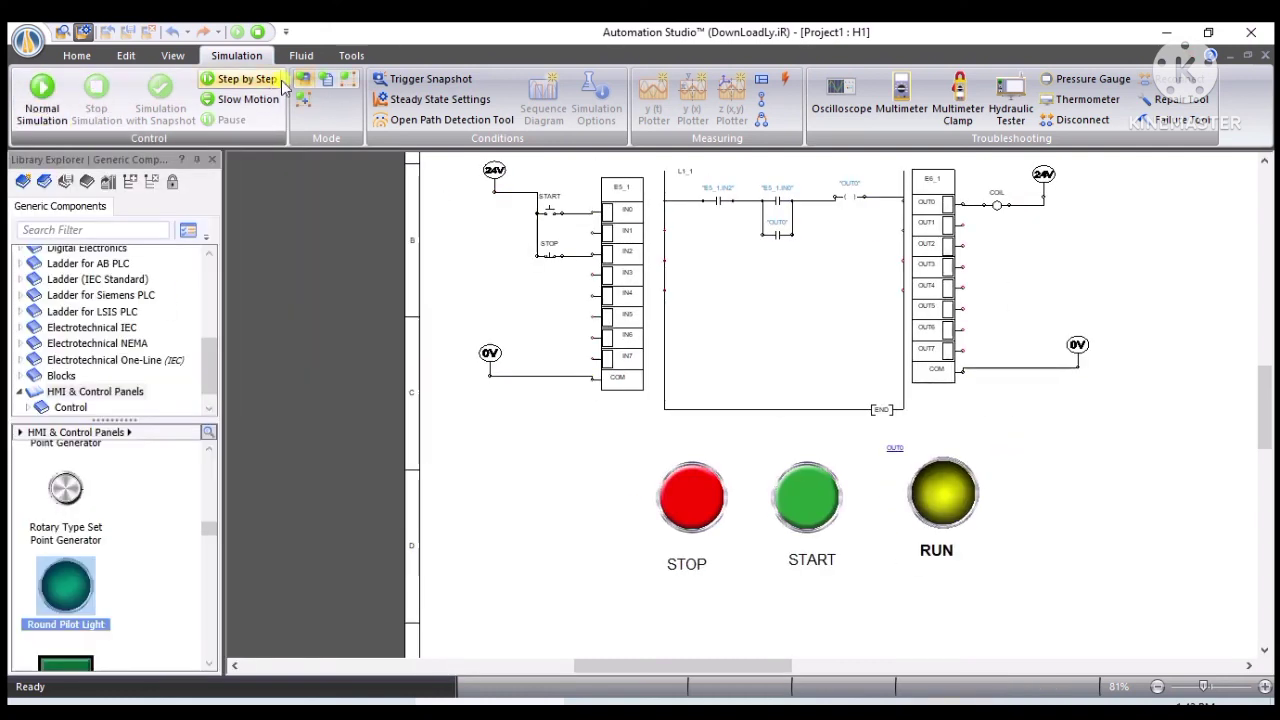
click(352, 57)
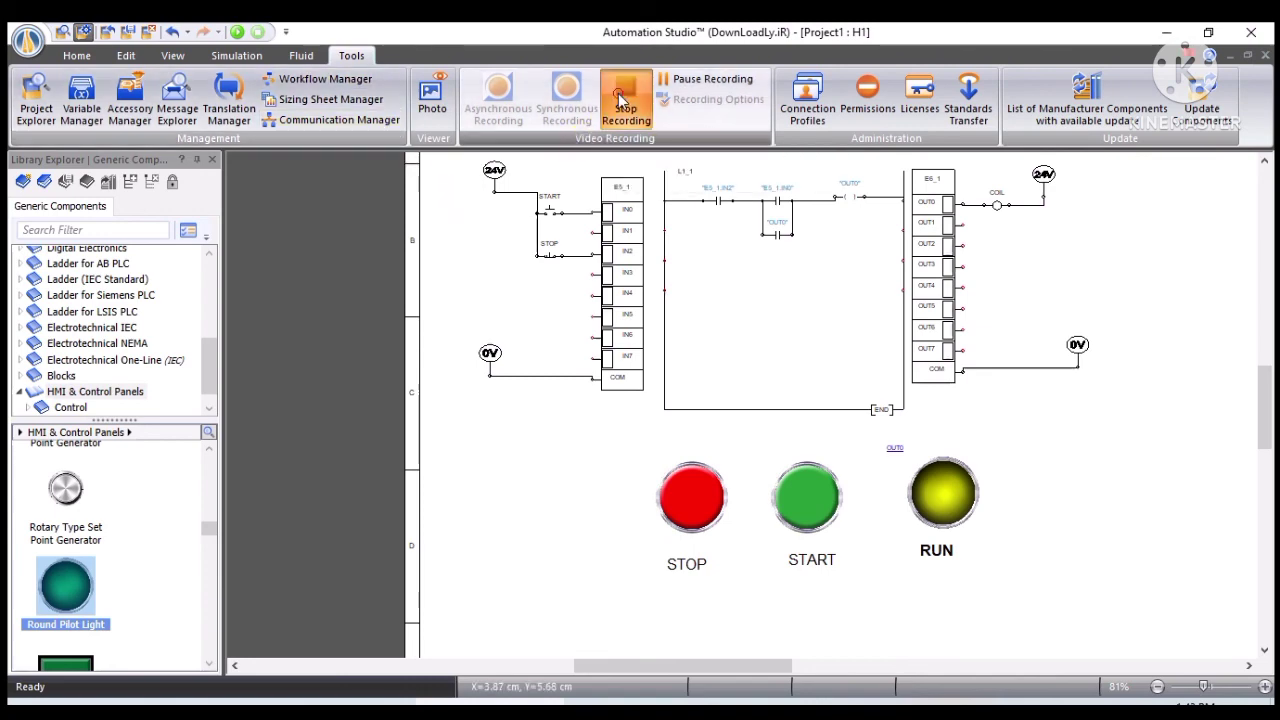